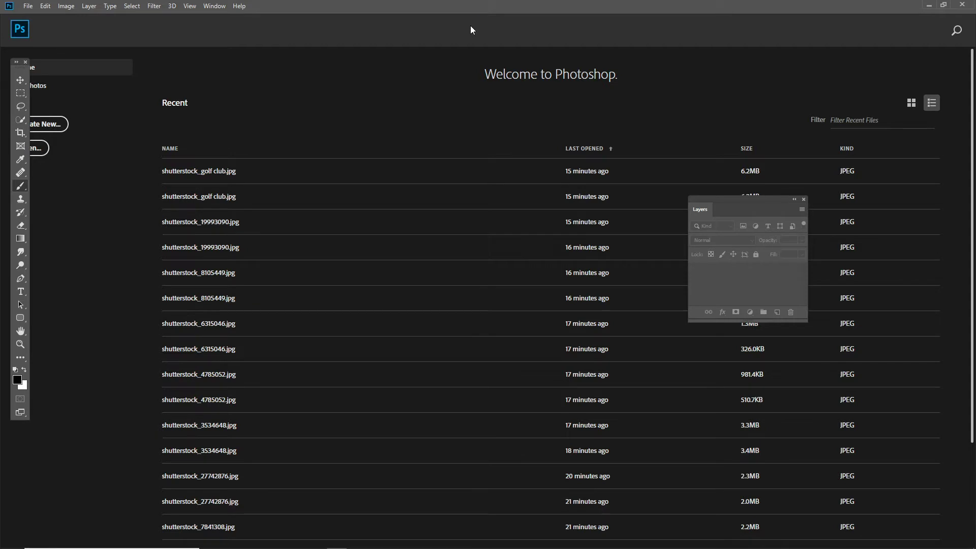
# Create a new document from the A4 print preset with its resolution set to 100 pixels/inch
pyautogui.hotkey('ctrl', 'n')
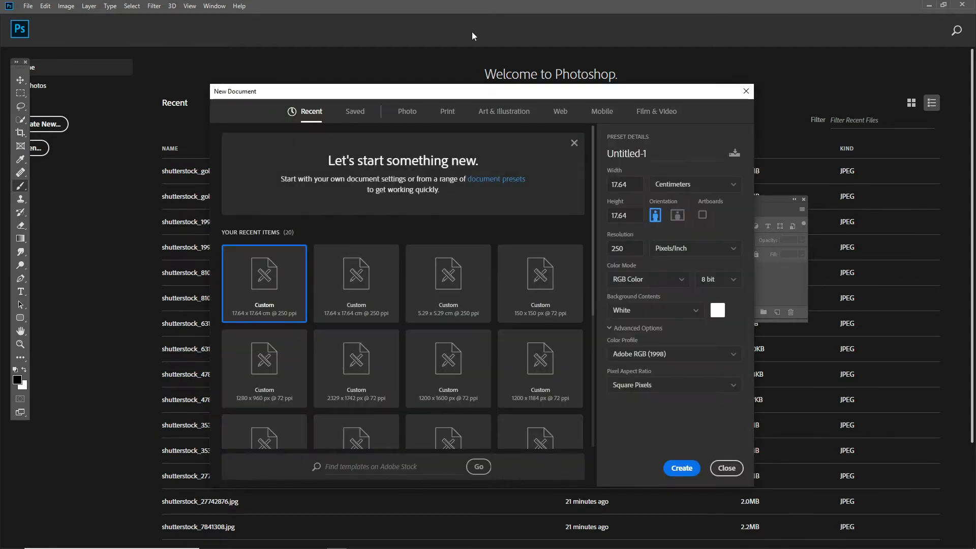
pyautogui.moveTo(403, 92); pyautogui.dragTo(421, 82)
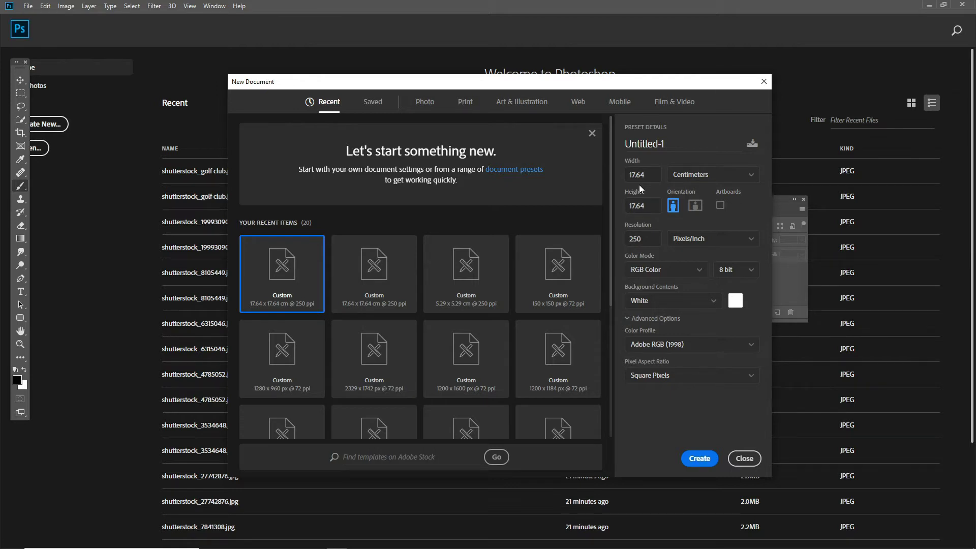
pyautogui.click(464, 113)
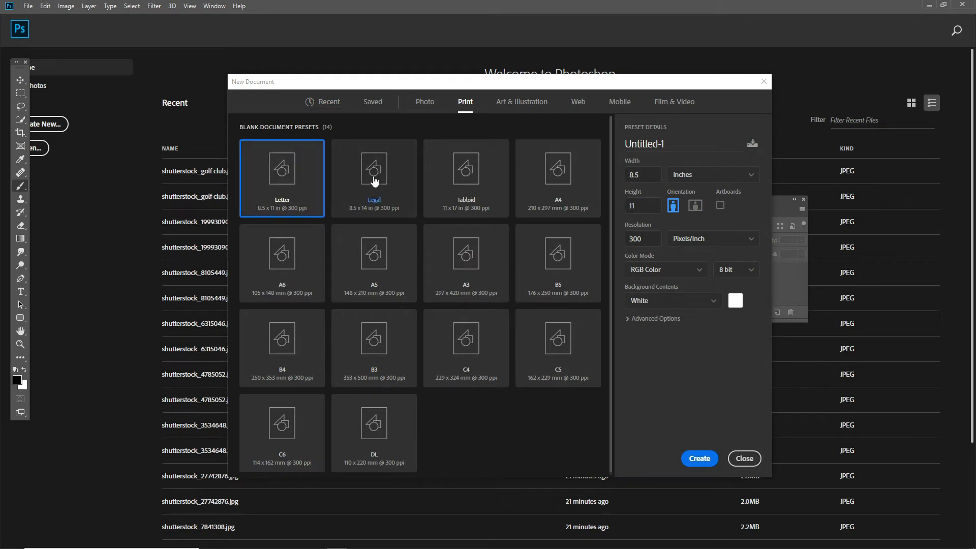
pyautogui.click(549, 177)
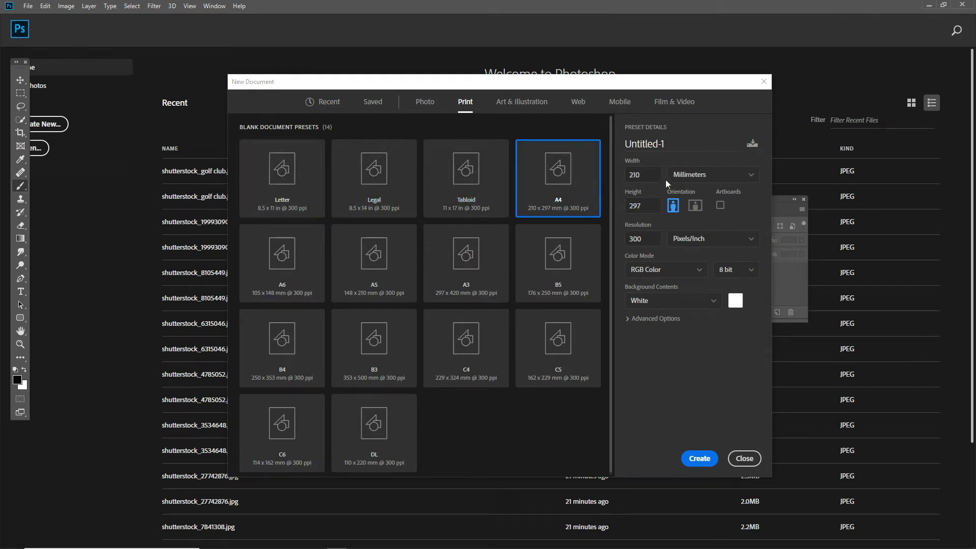
pyautogui.click(639, 241)
pyautogui.write('100')
pyautogui.press('Return')
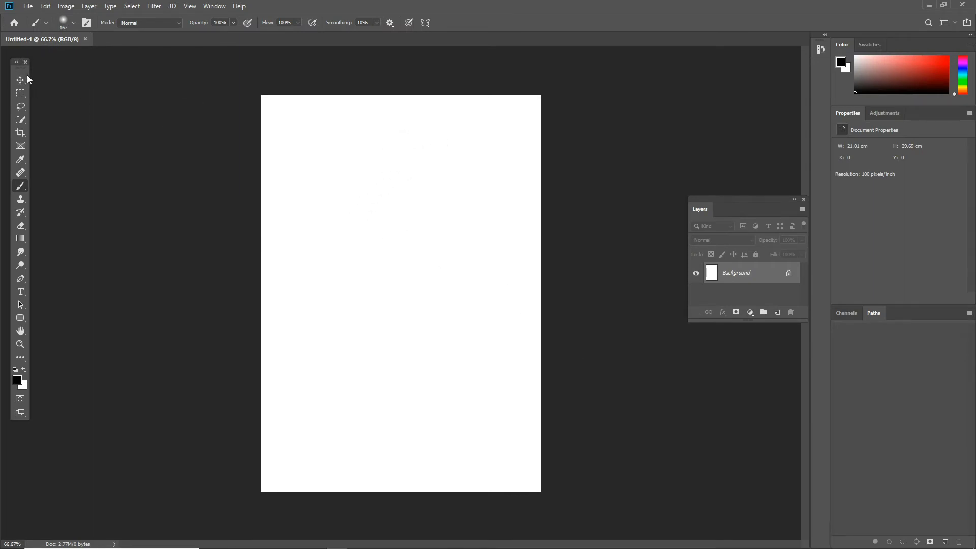
# Paint a broad, soft black winding stroke across the middle of the page with the 167 px Brush
pyautogui.moveTo(28, 78); pyautogui.dragTo(50, 84)
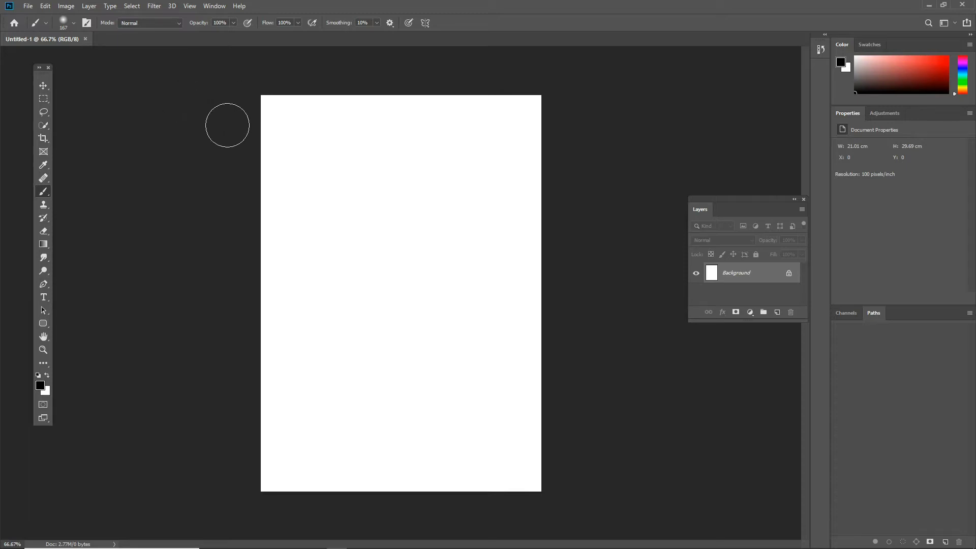
pyautogui.click(43, 99)
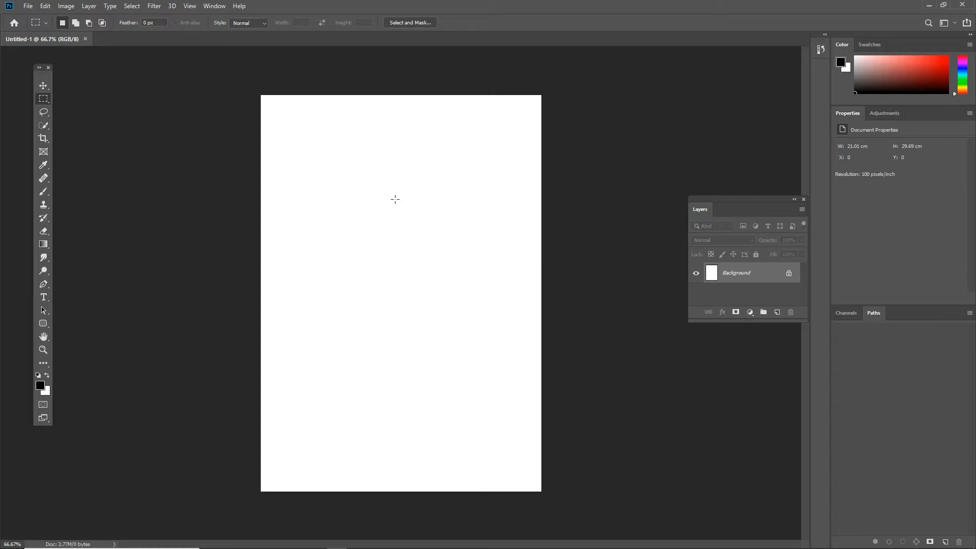
pyautogui.press('b')
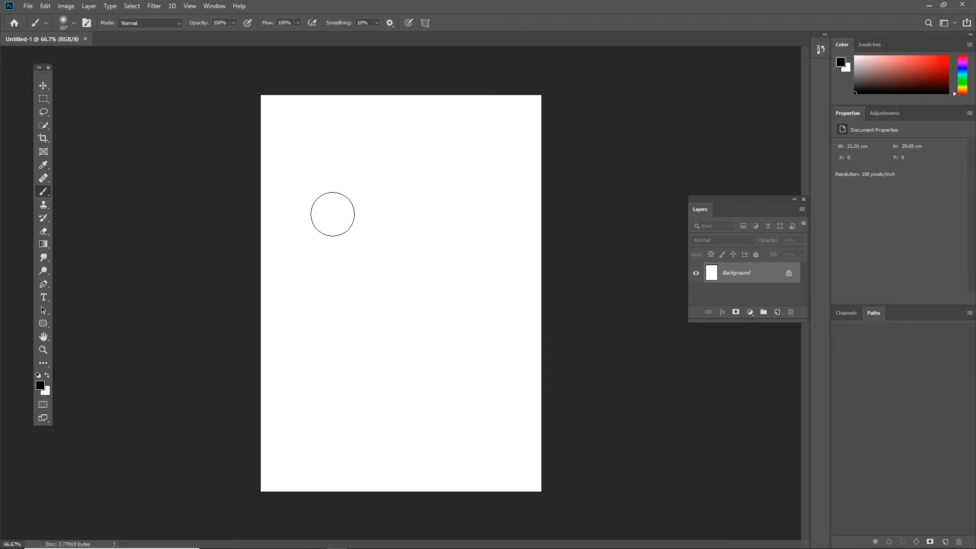
pyautogui.moveTo(313, 198)
pyautogui.mouseDown()
pyautogui.moveTo(346, 178)
pyautogui.moveTo(432, 202)
pyautogui.moveTo(429, 264)
pyautogui.moveTo(356, 258)
pyautogui.moveTo(332, 267)
pyautogui.moveTo(323, 304)
pyautogui.moveTo(364, 323)
pyautogui.moveTo(464, 305)
pyautogui.moveTo(446, 350)
pyautogui.mouseUp()
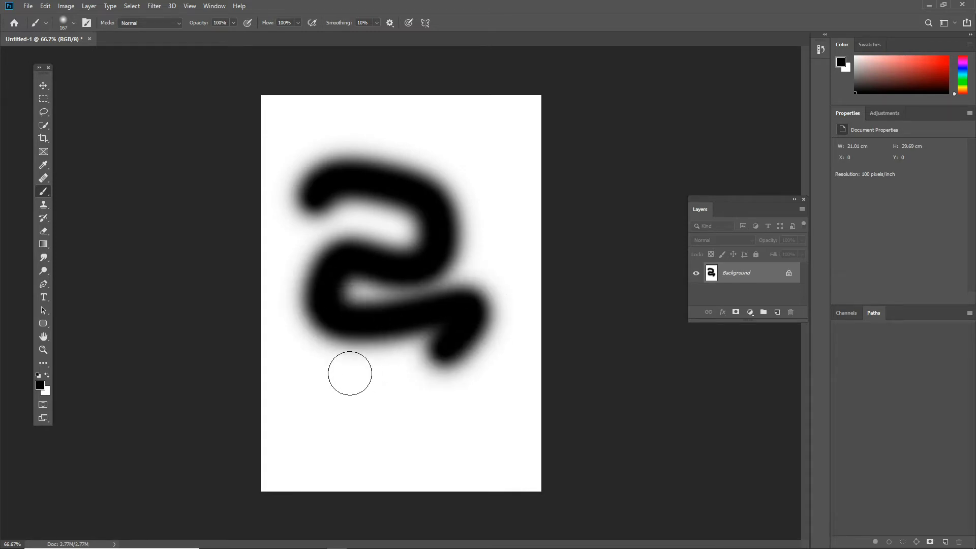
# Reduce the brush size to 47 px and paint a thinner black stroke across the upper part of the page
pyautogui.rightClick(360, 229)
pyautogui.moveTo(446, 240); pyautogui.dragTo(428, 240)
pyautogui.moveTo(404, 152)
pyautogui.mouseDown()
pyautogui.moveTo(311, 154)
pyautogui.moveTo(444, 133)
pyautogui.moveTo(463, 162)
pyautogui.mouseUp()
# Flatten the brush tip into a slanted ellipse and paint several curved black strokes in the lower-left half of the page
pyautogui.rightClick(448, 198)
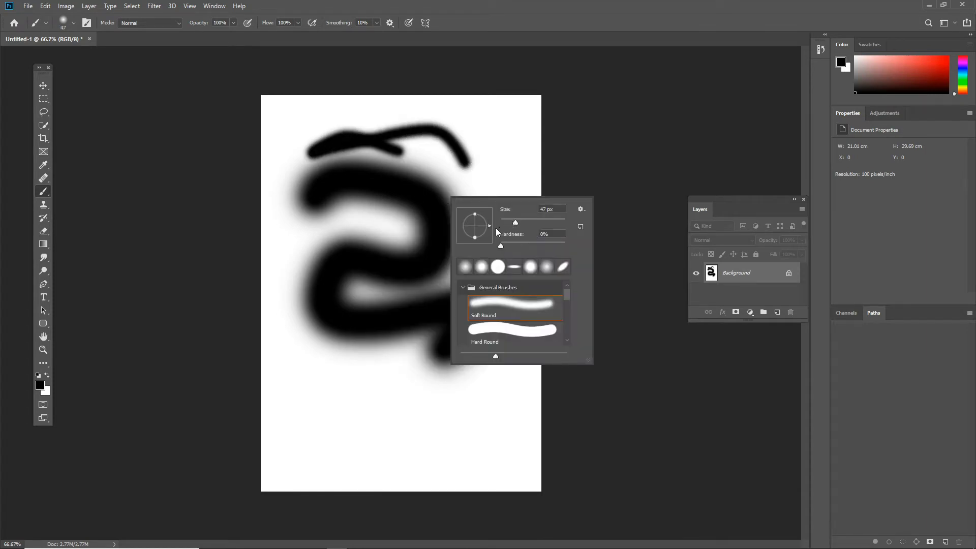
pyautogui.moveTo(475, 214); pyautogui.dragTo(475, 222)
pyautogui.moveTo(316, 391)
pyautogui.mouseDown()
pyautogui.moveTo(347, 374)
pyautogui.moveTo(397, 408)
pyautogui.moveTo(370, 446)
pyautogui.mouseUp()
pyautogui.moveTo(307, 348)
pyautogui.mouseDown()
pyautogui.moveTo(316, 277)
pyautogui.moveTo(428, 406)
pyautogui.moveTo(333, 465)
pyautogui.mouseUp()
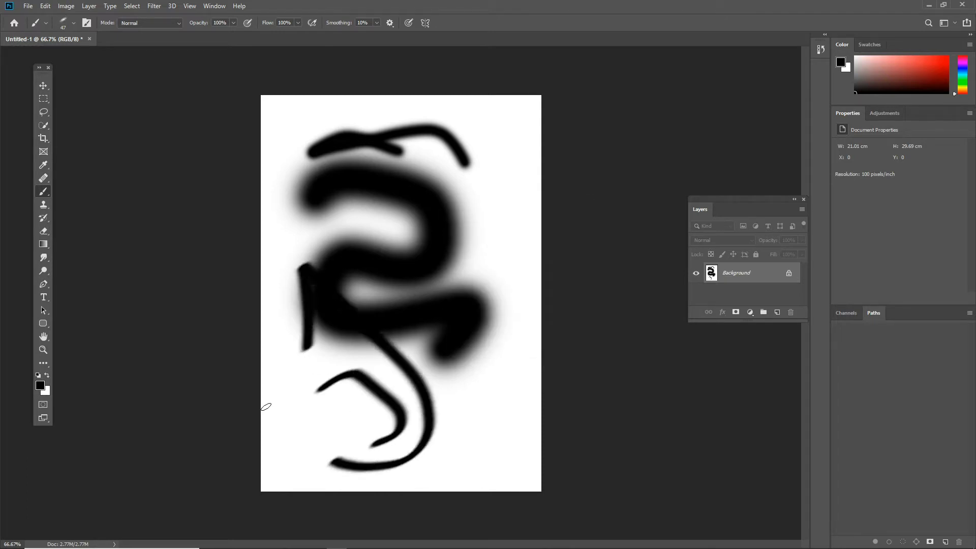
pyautogui.moveTo(299, 384)
pyautogui.mouseDown()
pyautogui.moveTo(315, 302)
pyautogui.moveTo(333, 467)
pyautogui.mouseUp()
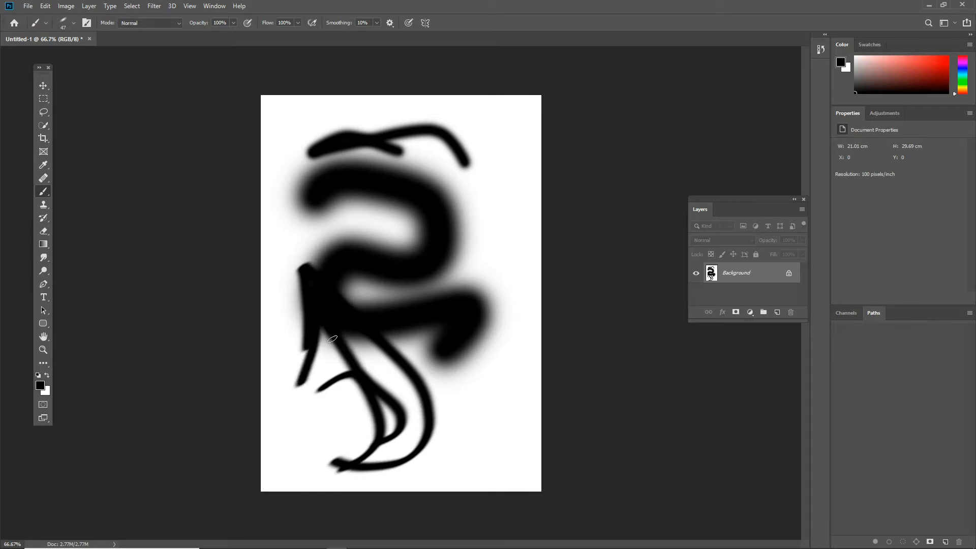
# Set the foreground colour to red (#c22f2f)
pyautogui.moveTo(917, 78); pyautogui.dragTo(926, 65)
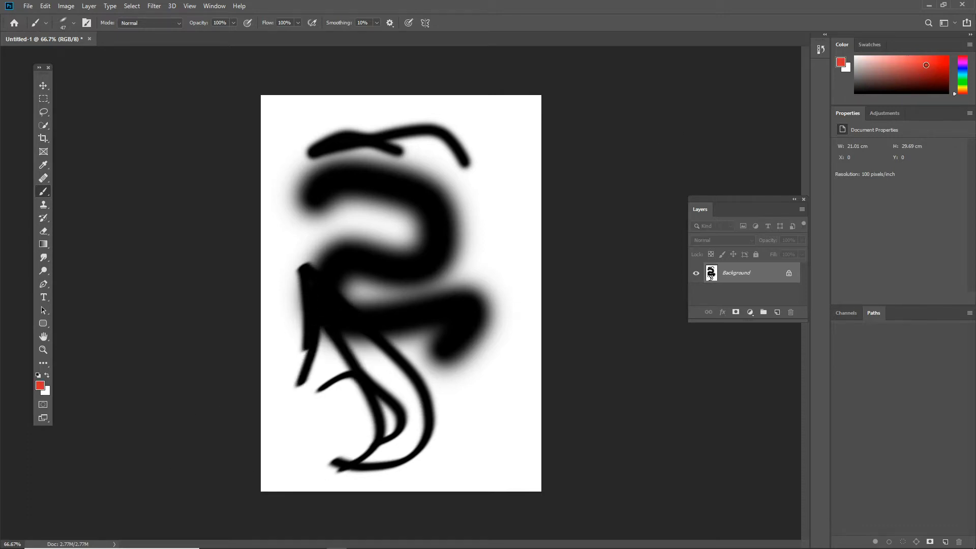
pyautogui.click(40, 386)
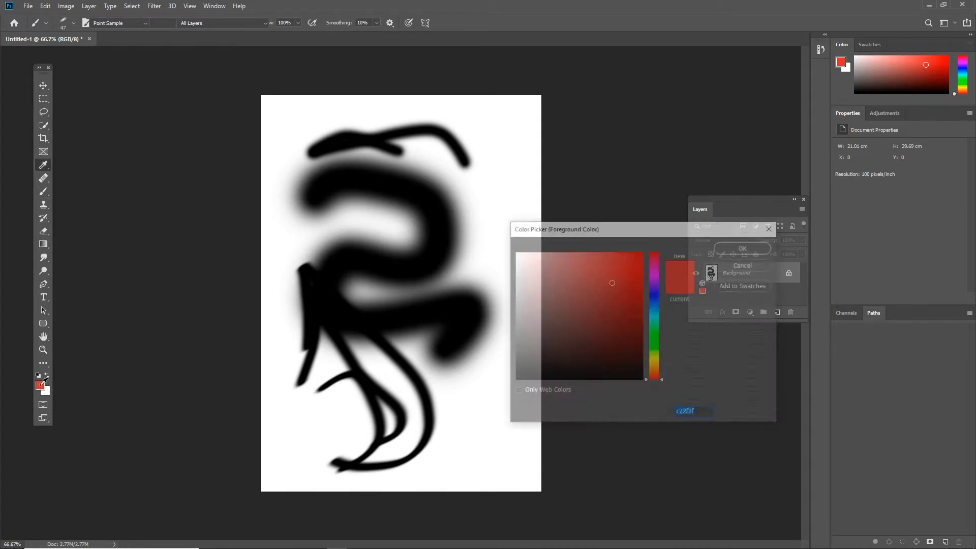
pyautogui.click(732, 266)
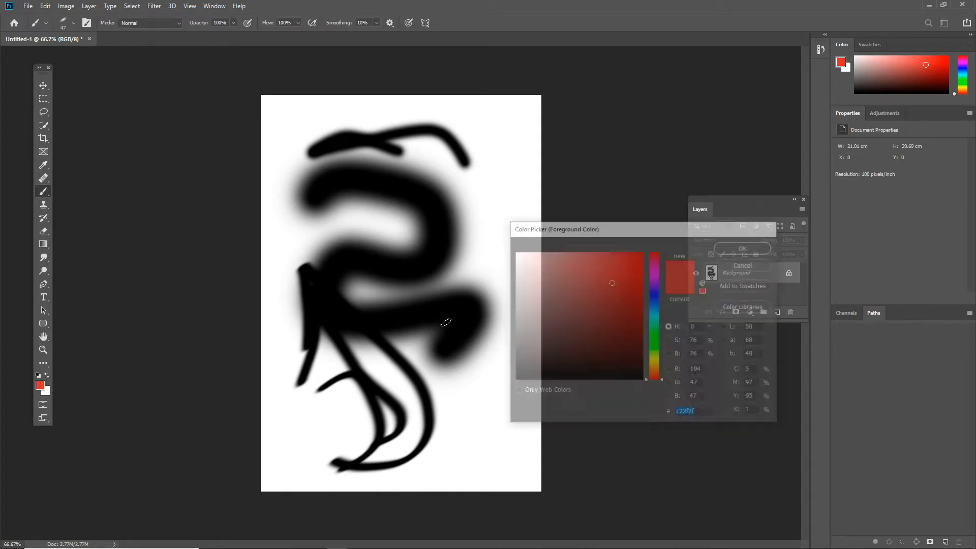
# Set the foreground colour to a violet-blue and paint a looping stroke over the black shapes in the middle
pyautogui.click(41, 386)
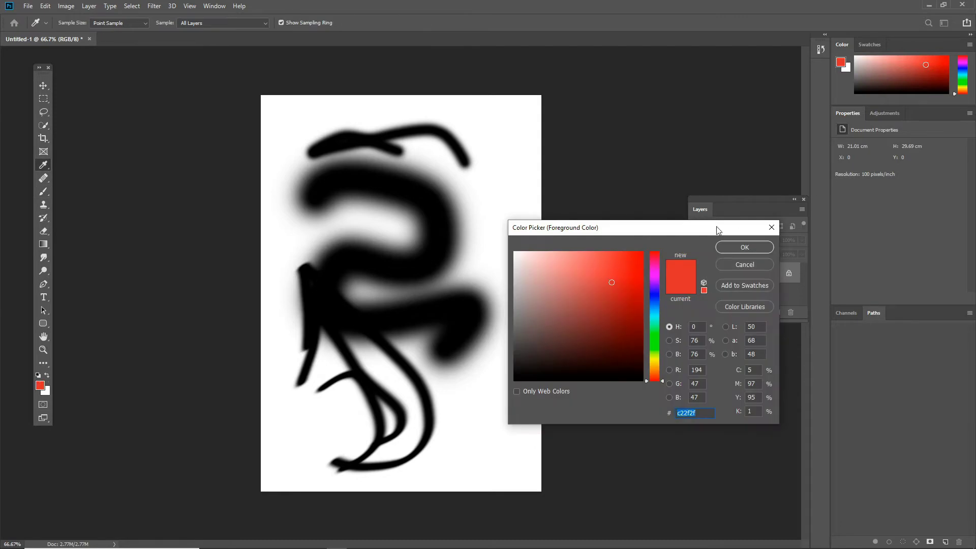
pyautogui.moveTo(676, 232); pyautogui.dragTo(624, 145)
pyautogui.moveTo(599, 221)
pyautogui.mouseDown()
pyautogui.moveTo(595, 203)
pyautogui.moveTo(577, 211)
pyautogui.moveTo(536, 254)
pyautogui.moveTo(550, 192)
pyautogui.moveTo(537, 195)
pyautogui.mouseUp()
pyautogui.click(701, 159)
pyautogui.press('b')
pyautogui.moveTo(412, 181)
pyautogui.mouseDown()
pyautogui.moveTo(433, 247)
pyautogui.moveTo(313, 256)
pyautogui.moveTo(363, 282)
pyautogui.moveTo(401, 219)
pyautogui.moveTo(447, 290)
pyautogui.mouseUp()
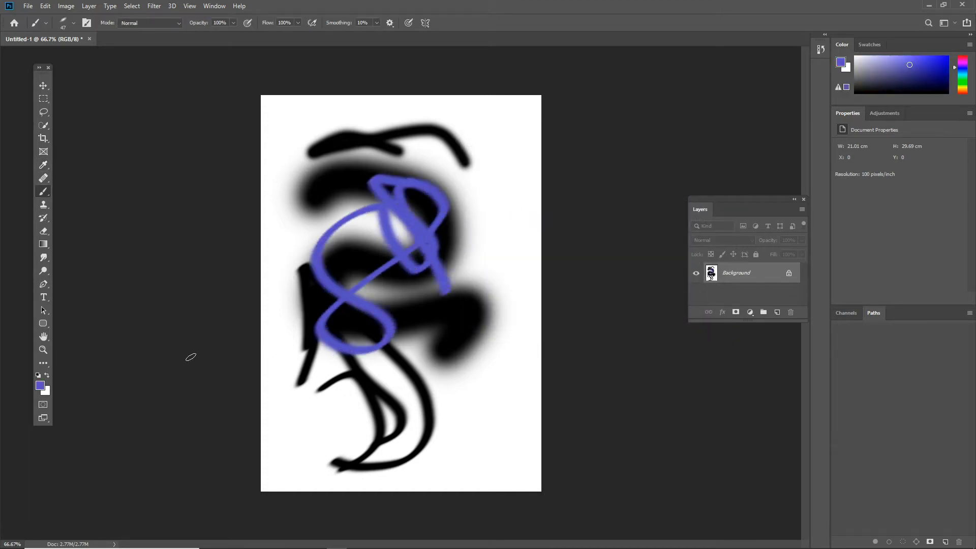
# Choose a darker muted blue near #4843aa, replace it with its printable in-gamut equivalent, and paint a loop at the page's lower right
pyautogui.click(39, 385)
pyautogui.click(552, 192)
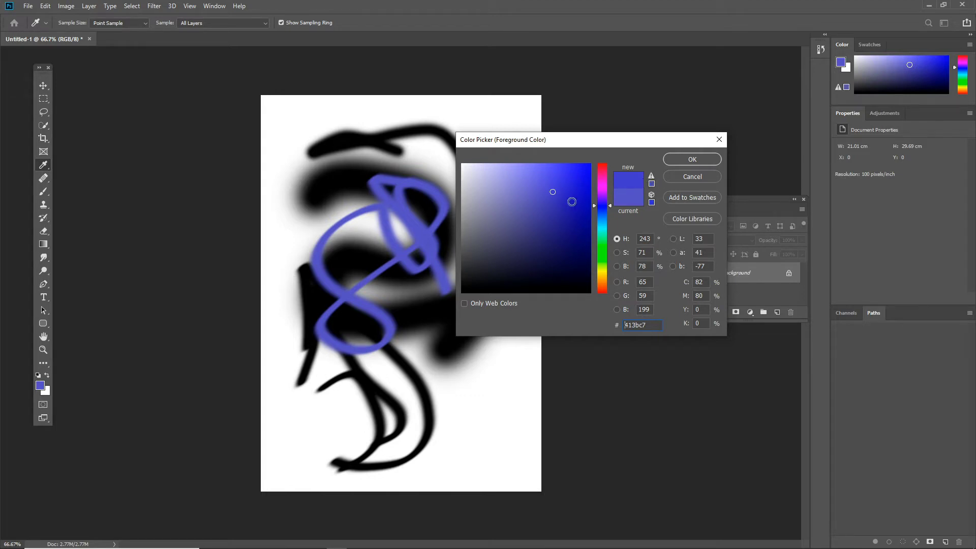
pyautogui.moveTo(555, 190); pyautogui.dragTo(555, 221)
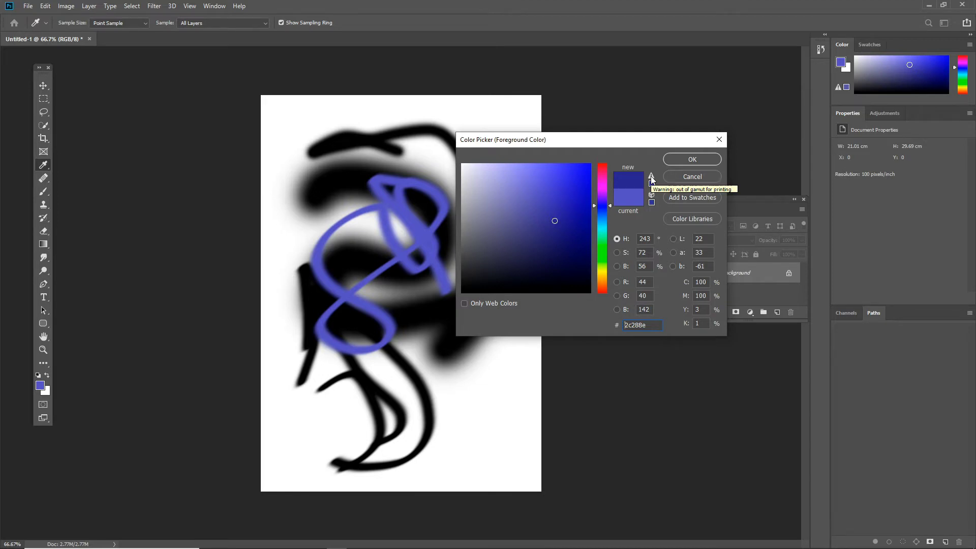
pyautogui.click(547, 212)
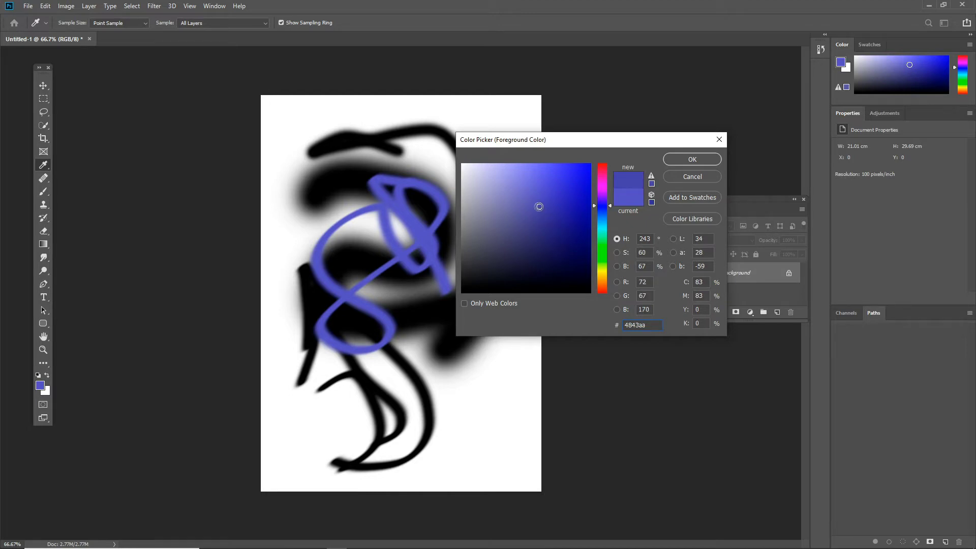
pyautogui.click(651, 177)
pyautogui.click(691, 159)
pyautogui.press('b')
pyautogui.moveTo(412, 374)
pyautogui.mouseDown()
pyautogui.moveTo(479, 412)
pyautogui.moveTo(432, 440)
pyautogui.moveTo(473, 340)
pyautogui.moveTo(475, 285)
pyautogui.mouseUp()
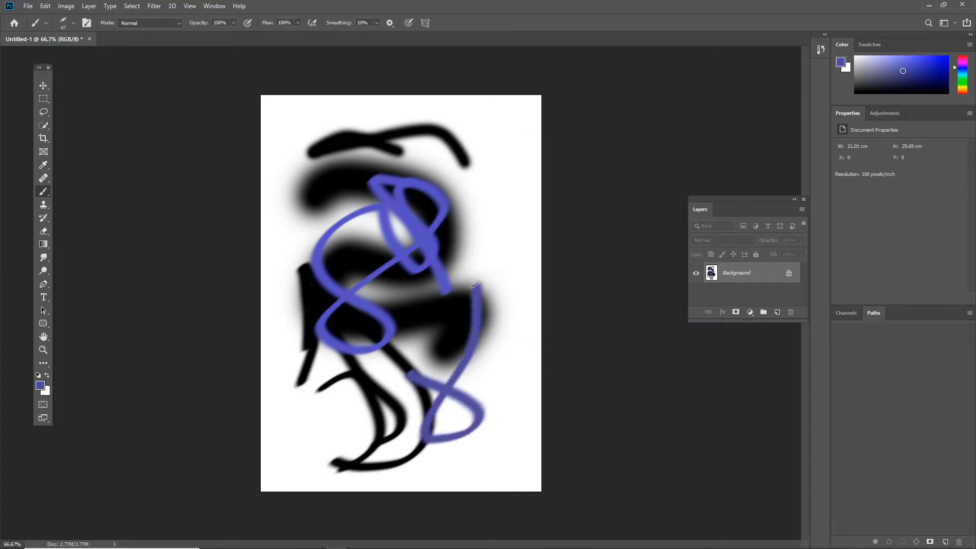
# Set the foreground colour to bright green and paint a long curved stroke along the page's right side
pyautogui.moveTo(964, 76)
pyautogui.mouseDown()
pyautogui.moveTo(964, 84)
pyautogui.moveTo(937, 62)
pyautogui.mouseUp()
pyautogui.moveTo(470, 162); pyautogui.dragTo(491, 232)
pyautogui.moveTo(495, 283)
pyautogui.mouseDown()
pyautogui.moveTo(438, 221)
pyautogui.moveTo(415, 282)
pyautogui.mouseUp()
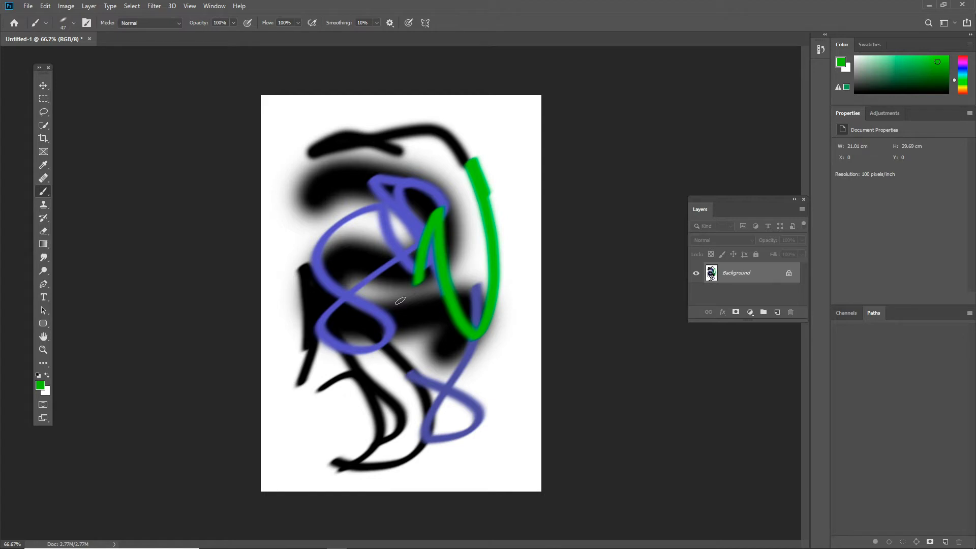
# Enlarge the brush to 175 px and paint a thick green stroke in the middle of the page
pyautogui.press(']')
pyautogui.press(']')
pyautogui.press(']')
pyautogui.press(']')
pyautogui.press(']')
pyautogui.press(']')
pyautogui.press(']')
pyautogui.press(']')
pyautogui.press(']')
pyautogui.moveTo(387, 274); pyautogui.dragTo(422, 330)
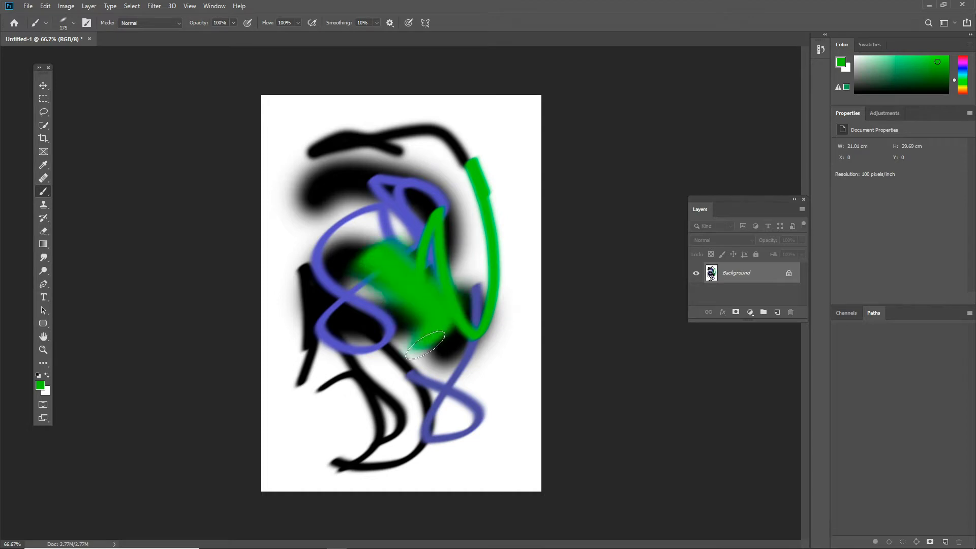
# Reduce the brush to 80 px and paint green strokes down the left side of the page
pyautogui.press('[')
pyautogui.press('[')
pyautogui.press('[')
pyautogui.press('[')
pyautogui.moveTo(354, 408)
pyautogui.mouseDown()
pyautogui.moveTo(323, 357)
pyautogui.moveTo(302, 362)
pyautogui.mouseUp()
pyautogui.press('[')
pyautogui.rightClick(331, 235)
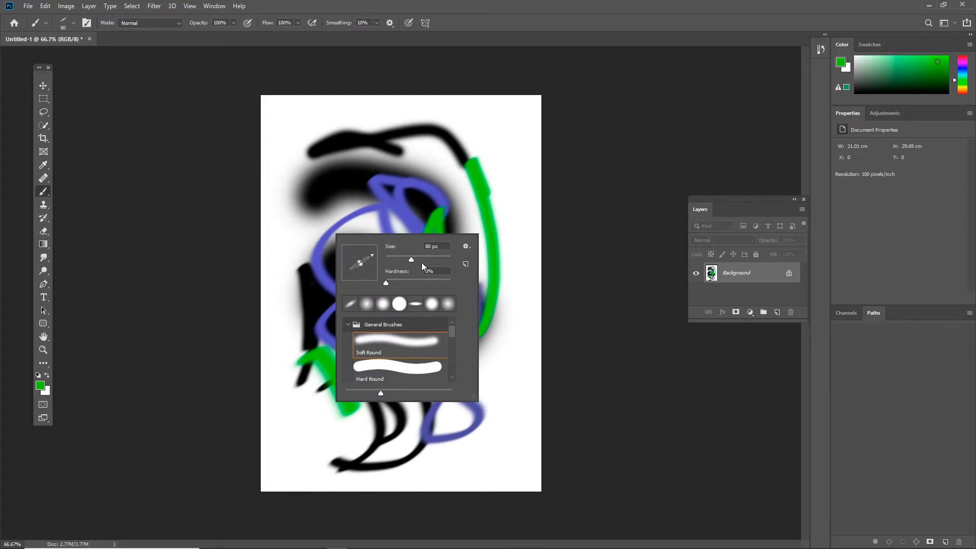
pyautogui.click(325, 186)
pyautogui.moveTo(284, 172)
pyautogui.mouseDown()
pyautogui.moveTo(311, 243)
pyautogui.moveTo(346, 286)
pyautogui.moveTo(323, 331)
pyautogui.moveTo(351, 304)
pyautogui.mouseUp()
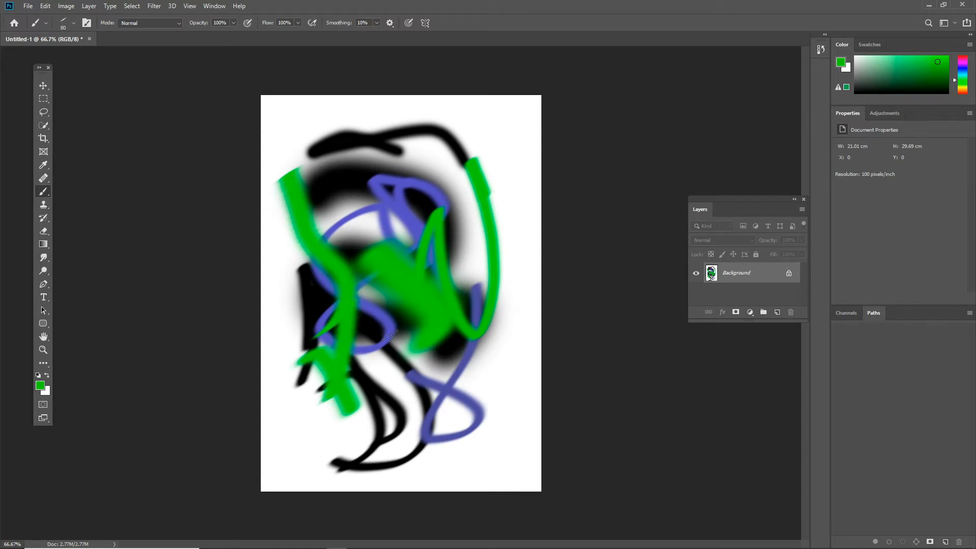
# Open the detailed brush settings and paint one more long stroke down the left part of the page
pyautogui.rightClick(36, 23)
pyautogui.click(83, 21)
pyautogui.moveTo(288, 137)
pyautogui.mouseDown()
pyautogui.moveTo(335, 135)
pyautogui.moveTo(322, 275)
pyautogui.moveTo(434, 333)
pyautogui.moveTo(421, 380)
pyautogui.moveTo(368, 382)
pyautogui.moveTo(370, 407)
pyautogui.moveTo(441, 425)
pyautogui.moveTo(412, 432)
pyautogui.moveTo(346, 410)
pyautogui.mouseUp()
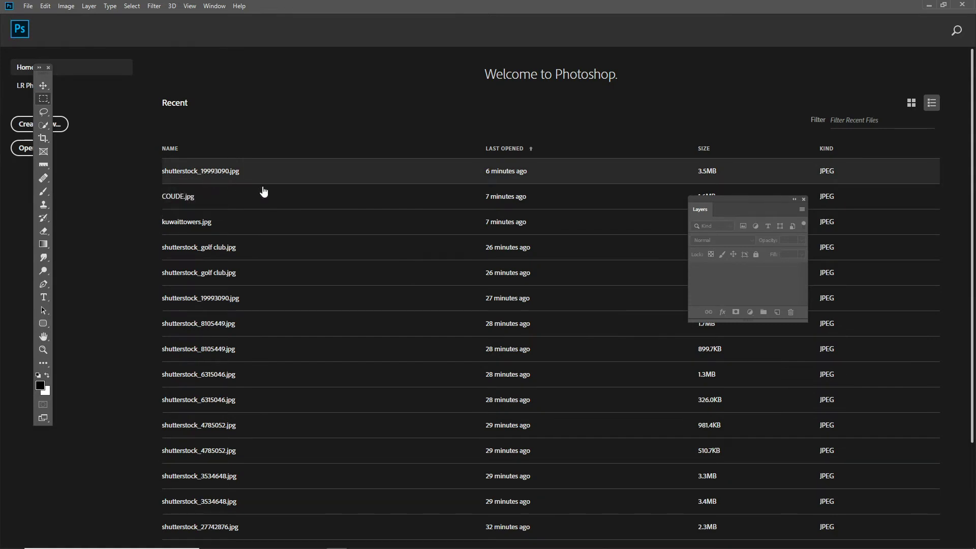
# Open the desert photo shutterstock_19993090.jpg and the image kuwaittowers.jpg
pyautogui.click(191, 172)
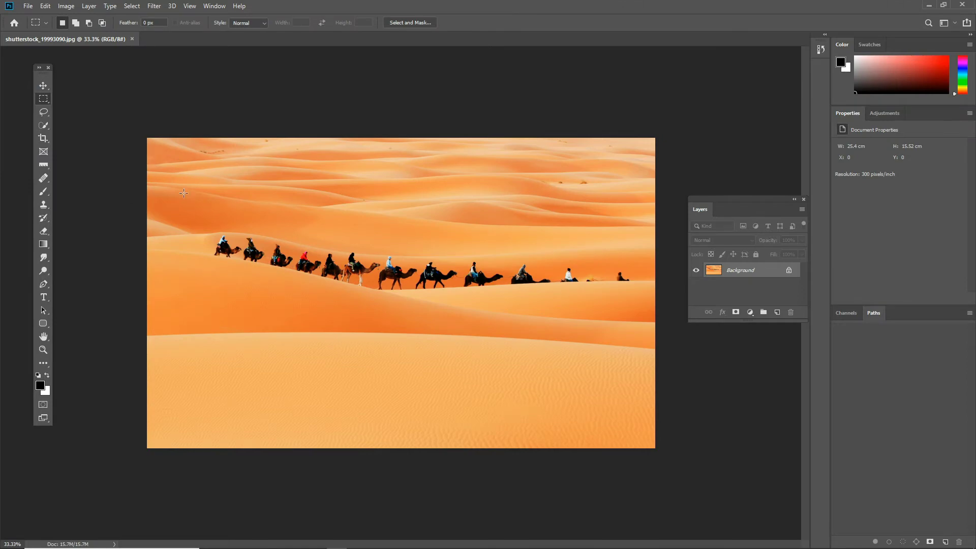
pyautogui.hotkey('ctrl', 'o')
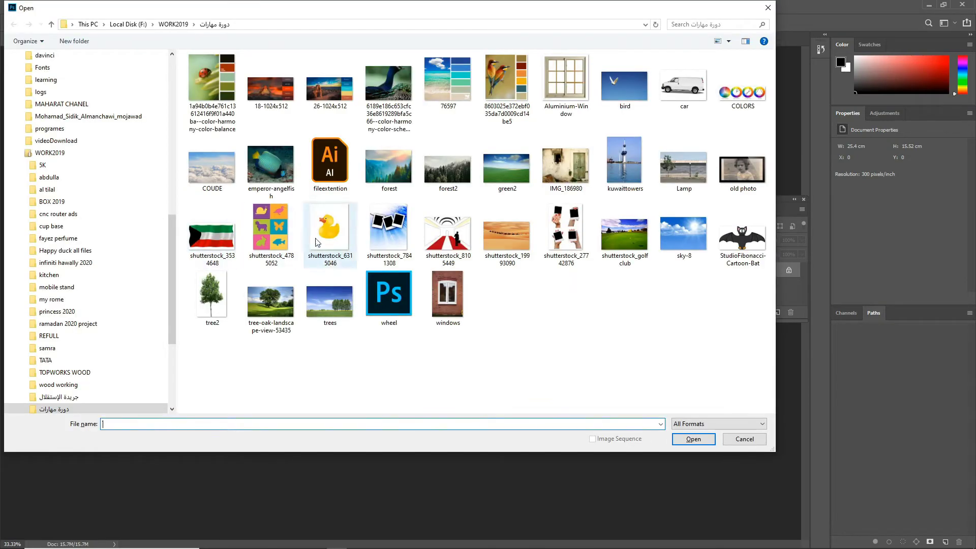
pyautogui.click(619, 165)
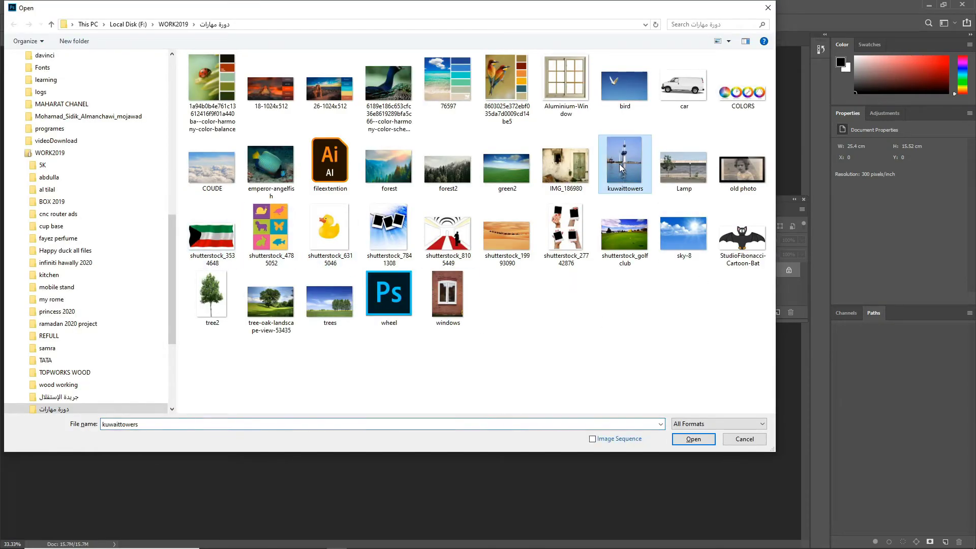
pyautogui.doubleClick(626, 164)
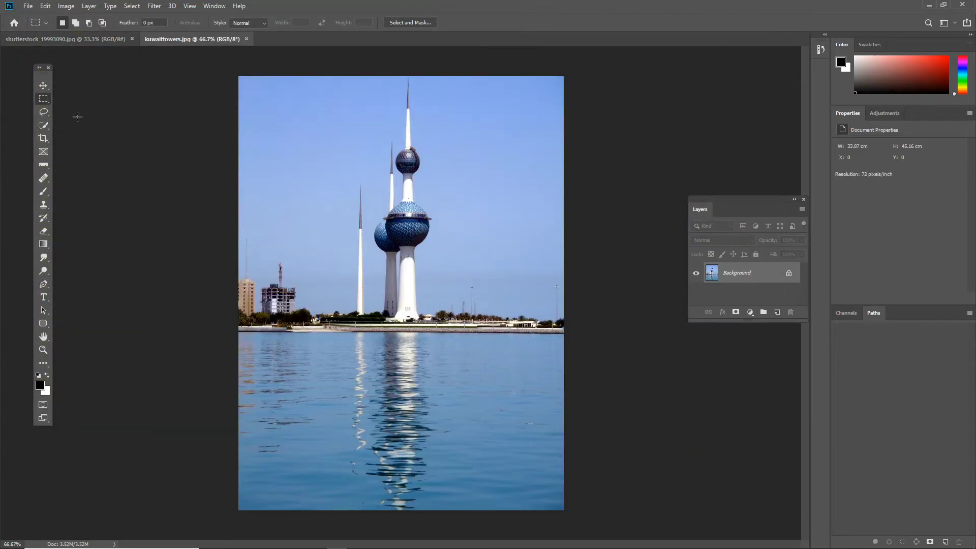
# Copy the Kuwait towers image into the desert photo's lower-left area and scale it up to about 10.71 × 14.28 cm
pyautogui.click(43, 86)
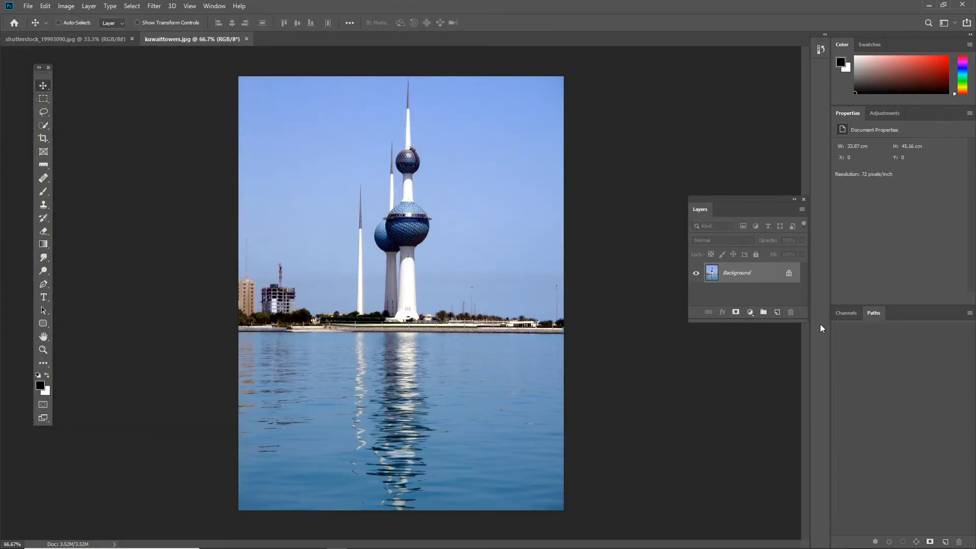
pyautogui.moveTo(727, 275); pyautogui.dragTo(252, 352)
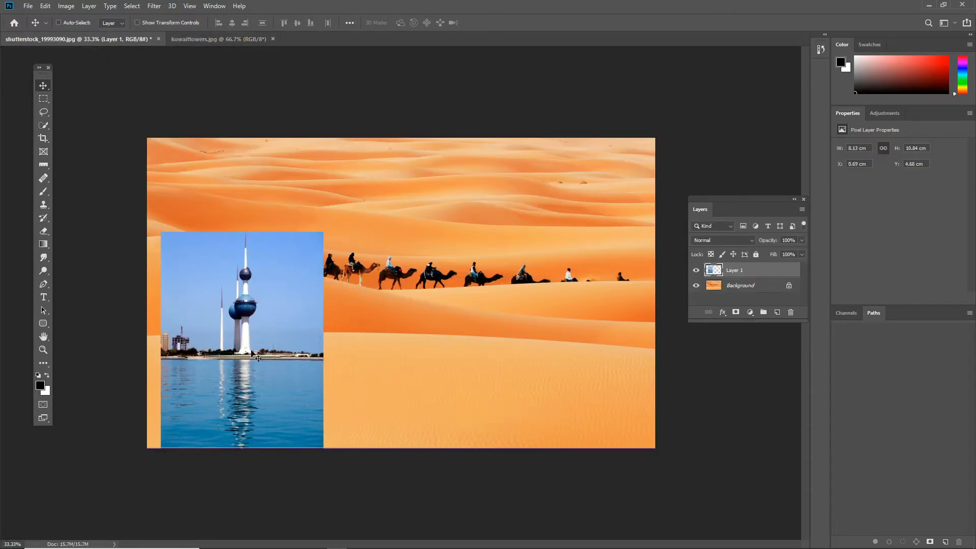
pyautogui.hotkey('ctrl', 't')
pyautogui.moveTo(324, 231); pyautogui.dragTo(374, 164)
pyautogui.press('Return')
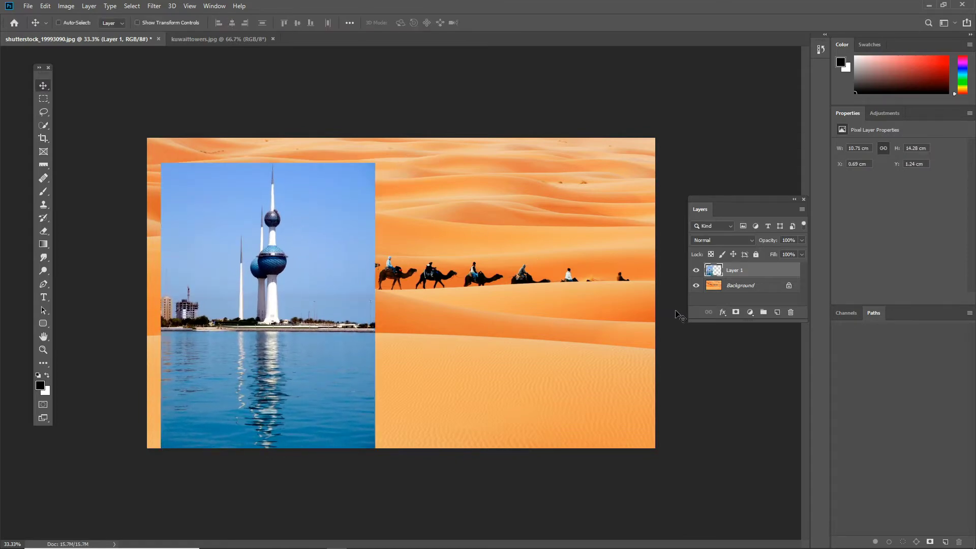
# Add a layer mask to the towers layer and reset the foreground and background colours to their defaults
pyautogui.click(735, 312)
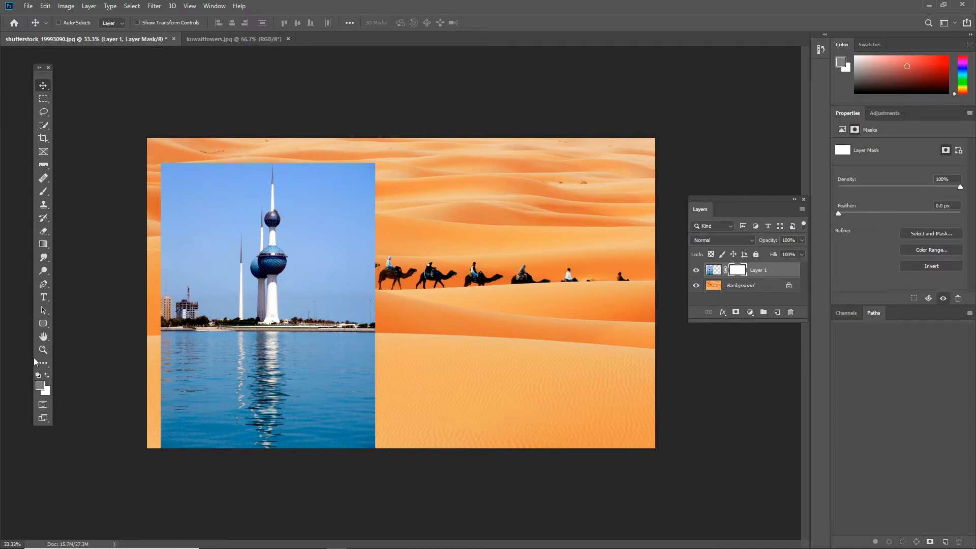
pyautogui.press('d')
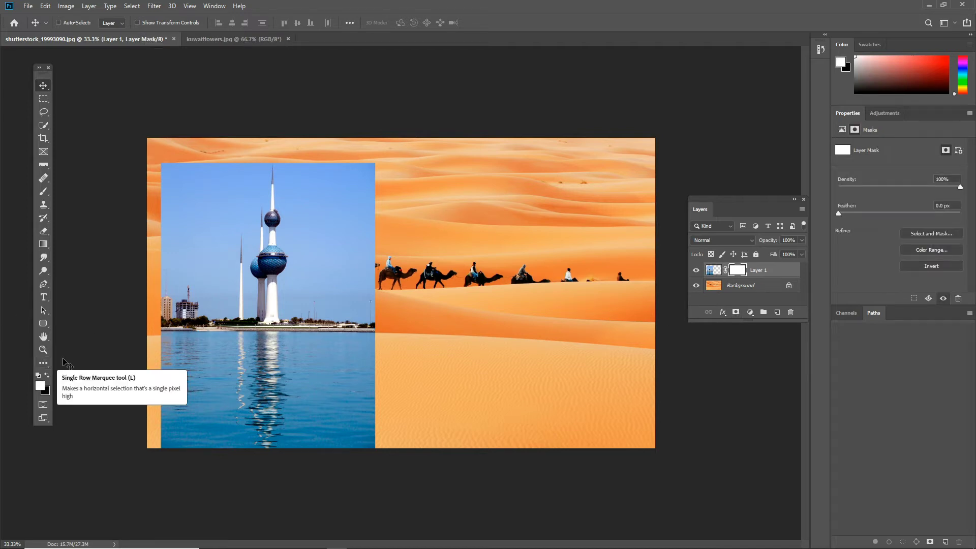
# Make black the foreground colour with the Brush tool, then undo a test stroke painted on the layer mask across the towers
pyautogui.press('x')
pyautogui.click(44, 191)
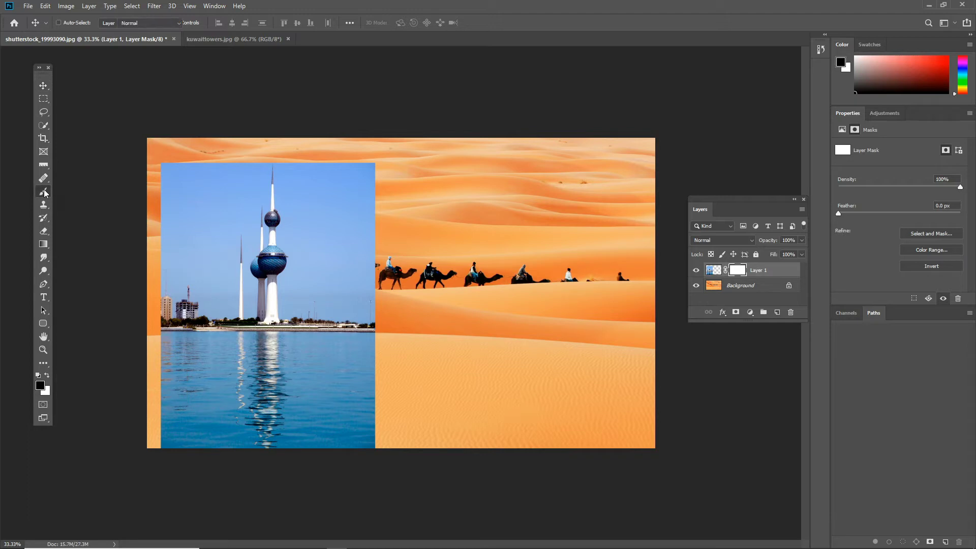
pyautogui.moveTo(300, 270)
pyautogui.mouseDown()
pyautogui.moveTo(257, 274)
pyautogui.moveTo(374, 267)
pyautogui.moveTo(310, 262)
pyautogui.moveTo(426, 262)
pyautogui.mouseUp()
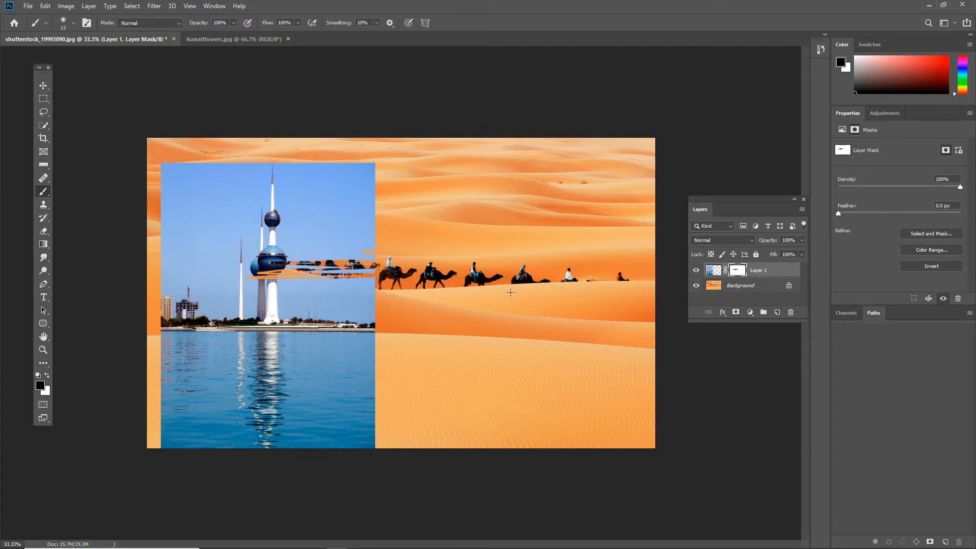
pyautogui.hotkey('ctrl', 'z')
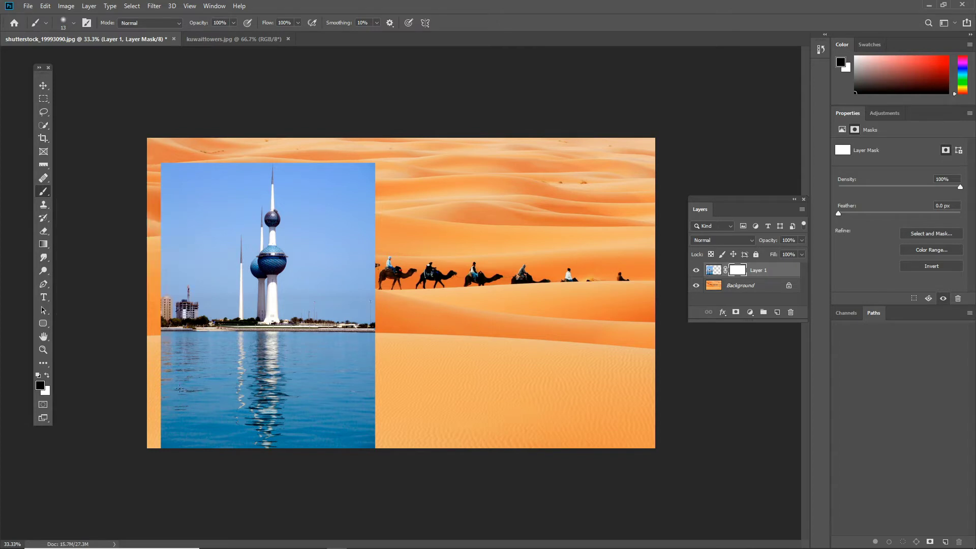
# Activate the towers layer's image, swap the foreground and background colours back and forth, and reactivate the layer mask
pyautogui.click(708, 272)
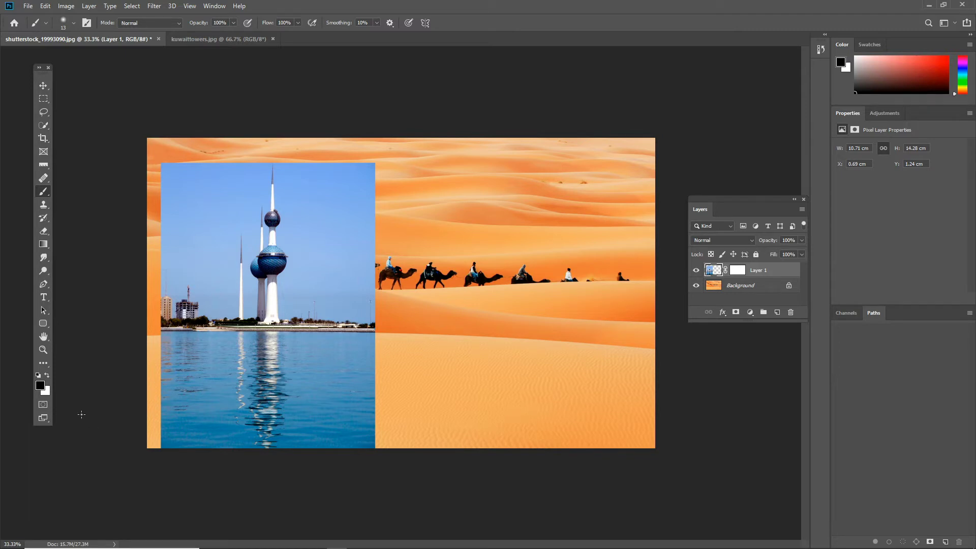
pyautogui.press('x')
pyautogui.press('x')
pyautogui.press('x')
pyautogui.press('x')
pyautogui.press('x')
pyautogui.press('x')
pyautogui.click(738, 270)
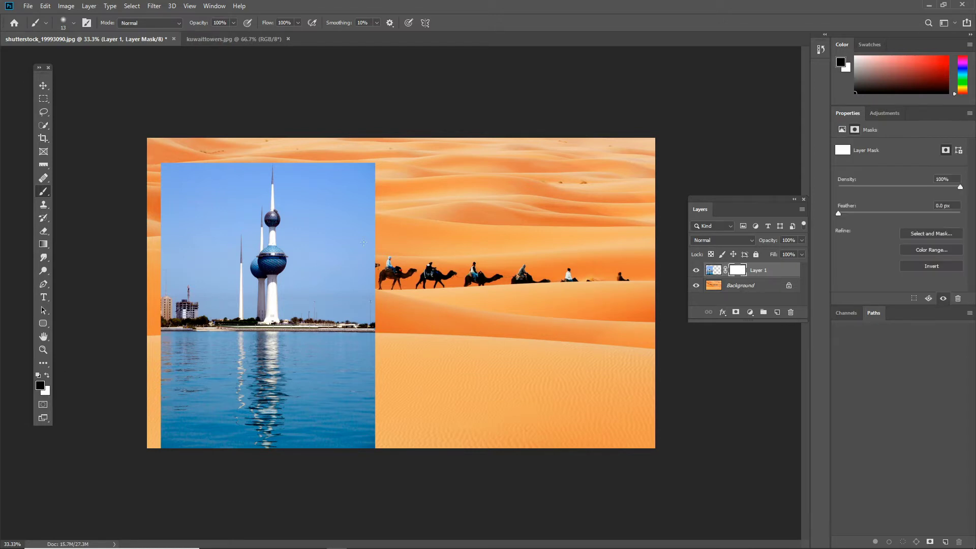
# Set the brush to Soft Round at 202 px with 0% hardness, and undo a test stroke across the towers' sky
pyautogui.rightClick(339, 259)
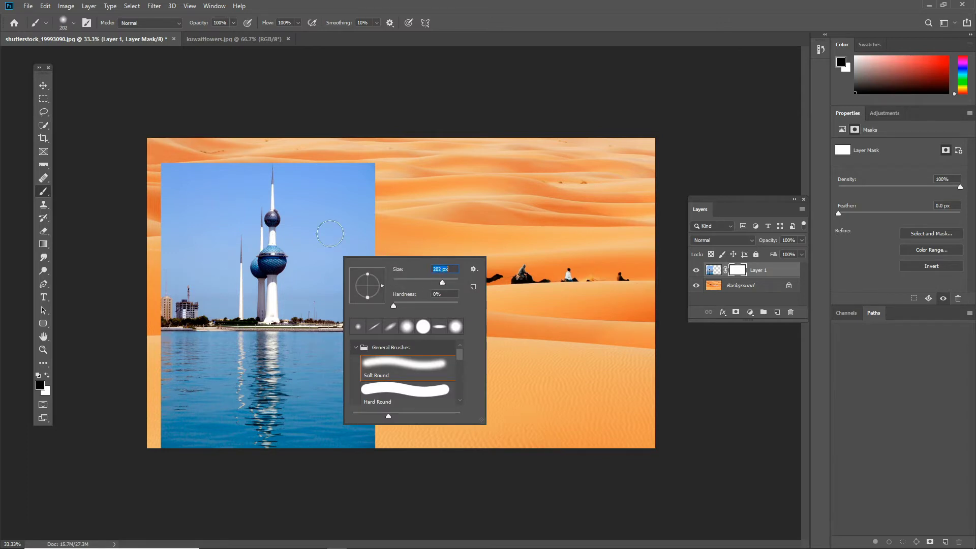
pyautogui.moveTo(375, 206)
pyautogui.mouseDown()
pyautogui.moveTo(376, 259)
pyautogui.moveTo(371, 173)
pyautogui.moveTo(377, 243)
pyautogui.moveTo(333, 168)
pyautogui.moveTo(322, 227)
pyautogui.moveTo(295, 161)
pyautogui.moveTo(354, 282)
pyautogui.moveTo(355, 195)
pyautogui.moveTo(329, 315)
pyautogui.moveTo(310, 280)
pyautogui.moveTo(311, 295)
pyautogui.moveTo(360, 313)
pyautogui.moveTo(374, 305)
pyautogui.moveTo(317, 289)
pyautogui.moveTo(295, 189)
pyautogui.moveTo(278, 163)
pyautogui.moveTo(252, 179)
pyautogui.moveTo(238, 229)
pyautogui.moveTo(221, 173)
pyautogui.moveTo(181, 246)
pyautogui.mouseUp()
pyautogui.hotkey('ctrl', 'z')
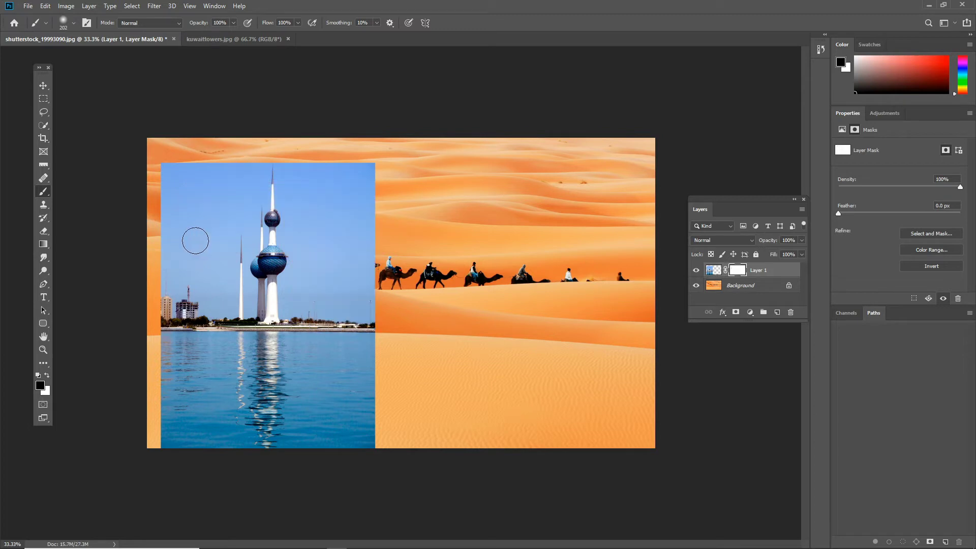
# Activate the towers layer's image instead of its mask and try a Magic Wand selection of its sky at tolerance 32
pyautogui.click(710, 275)
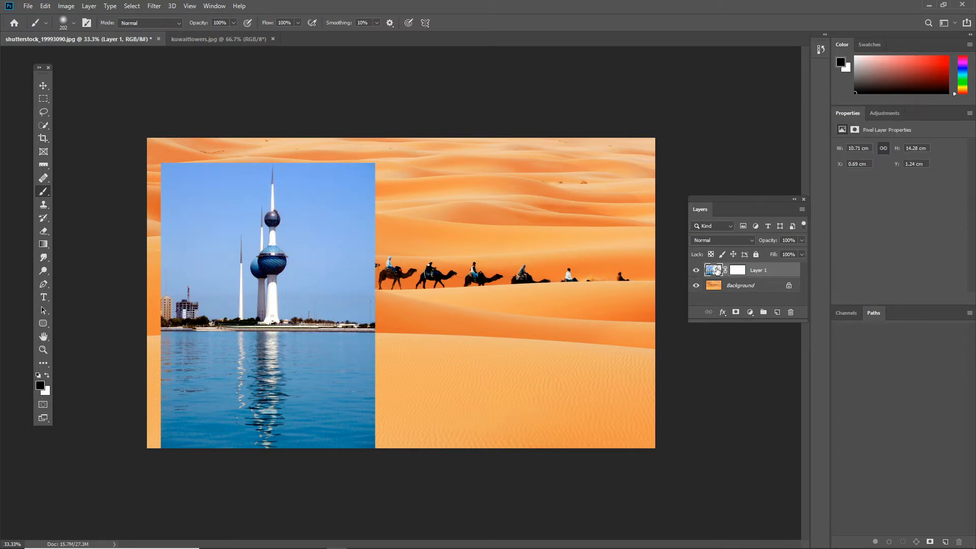
pyautogui.click(45, 127)
pyautogui.click(96, 135)
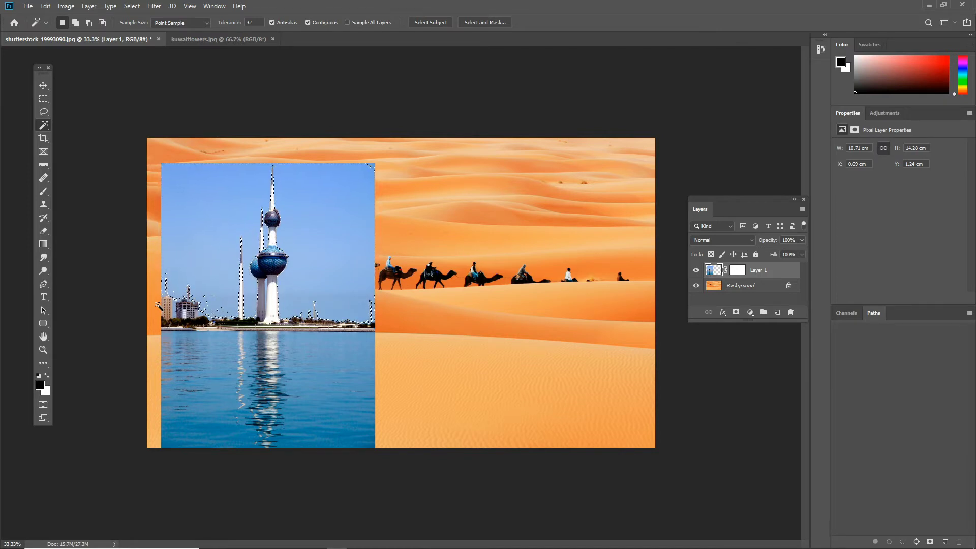
pyautogui.moveTo(212, 318); pyautogui.dragTo(284, 322)
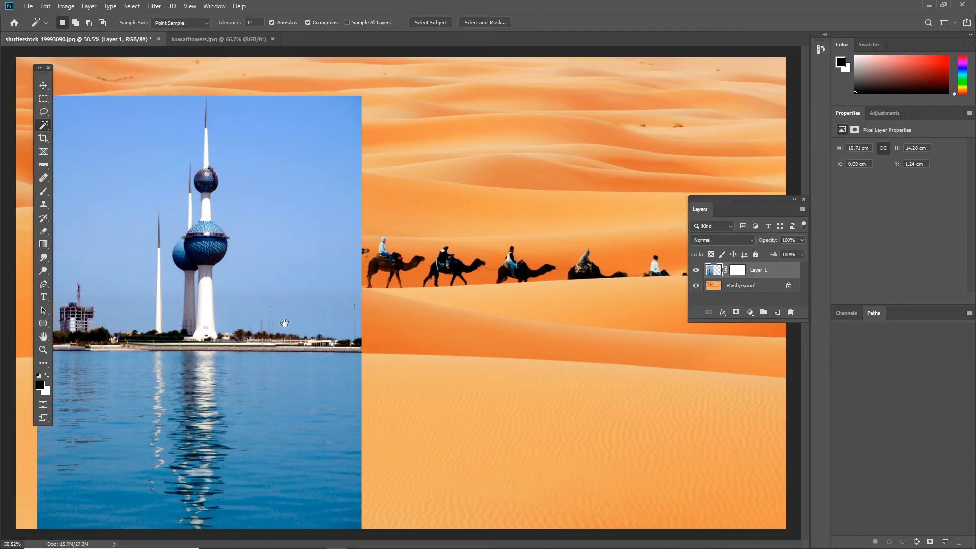
pyautogui.moveTo(172, 323)
pyautogui.mouseDown()
pyautogui.moveTo(156, 324)
pyautogui.moveTo(174, 329)
pyautogui.mouseUp()
pyautogui.click(156, 318)
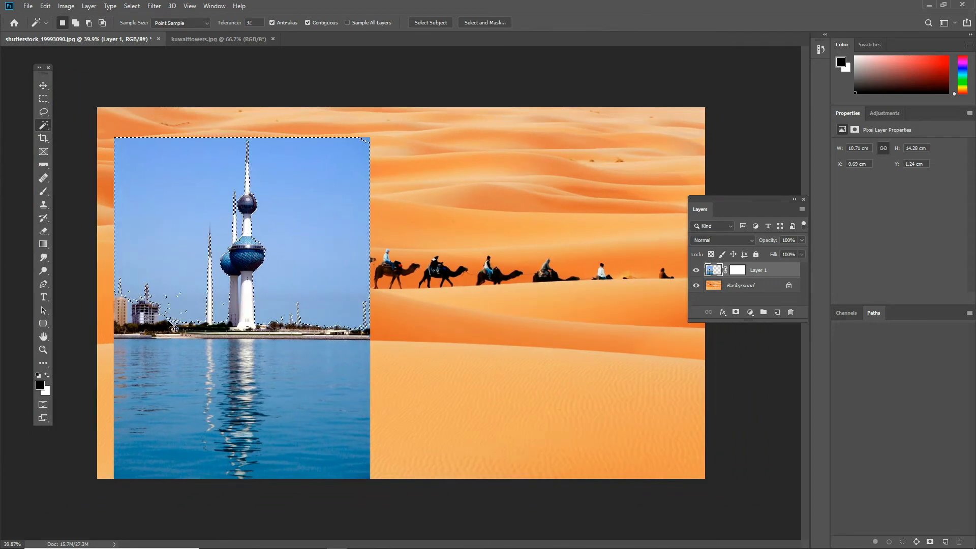
pyautogui.hotkey('ctrl', 'd')
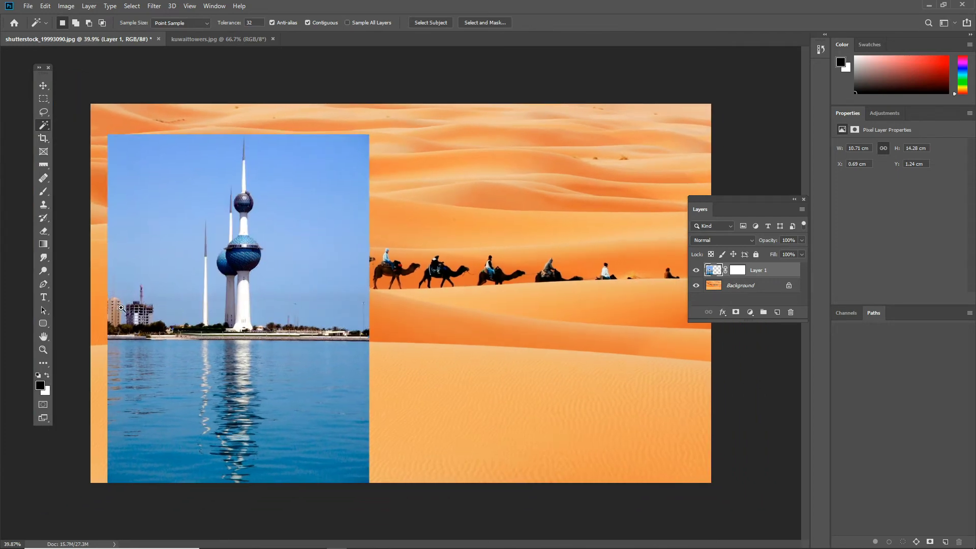
# Select the sky around the towers with the Magic Wand, adding the missed patches near the buildings and between the towers
pyautogui.click(122, 308)
pyautogui.click(122, 308)
pyautogui.scroll(5, 113, 322)
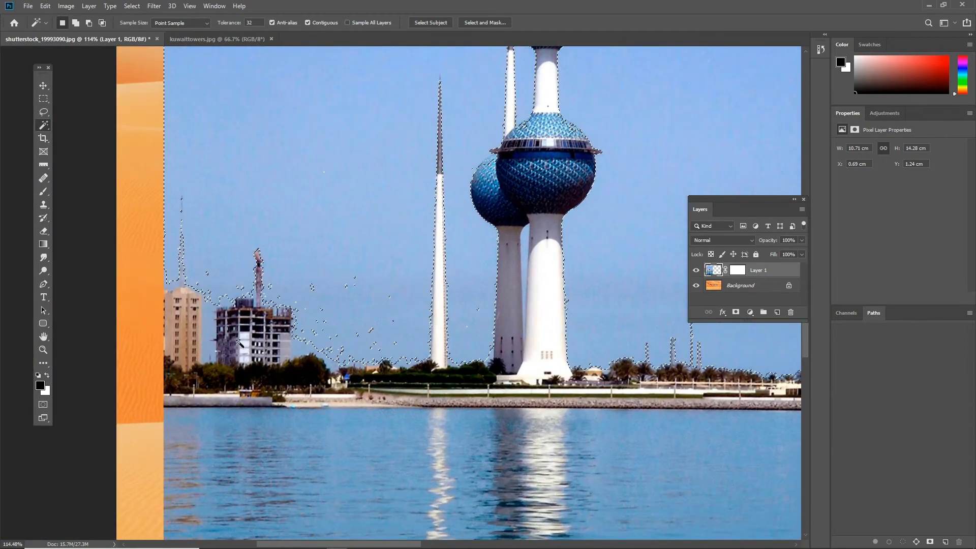
pyautogui.click(210, 329)
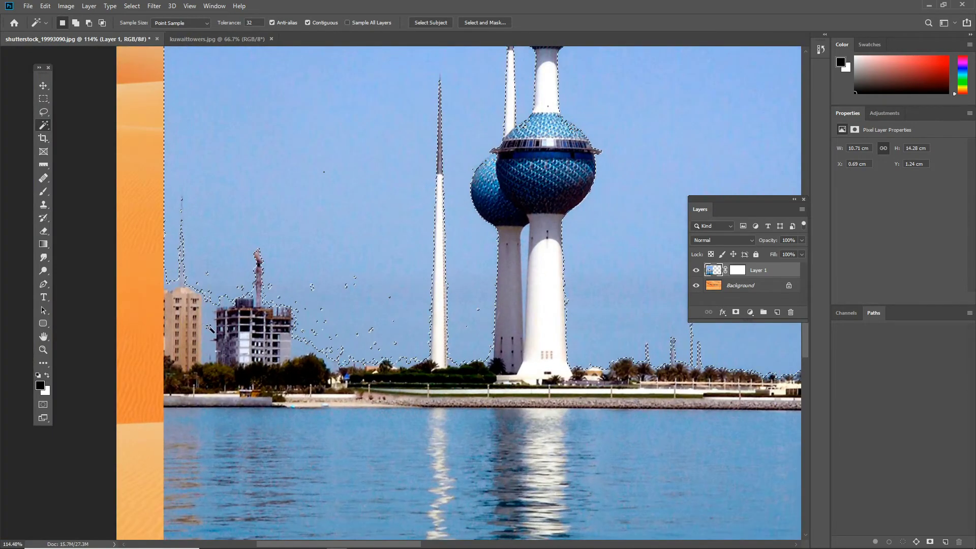
pyautogui.keyDown('shift'); pyautogui.click(400, 347); pyautogui.keyUp('shift')
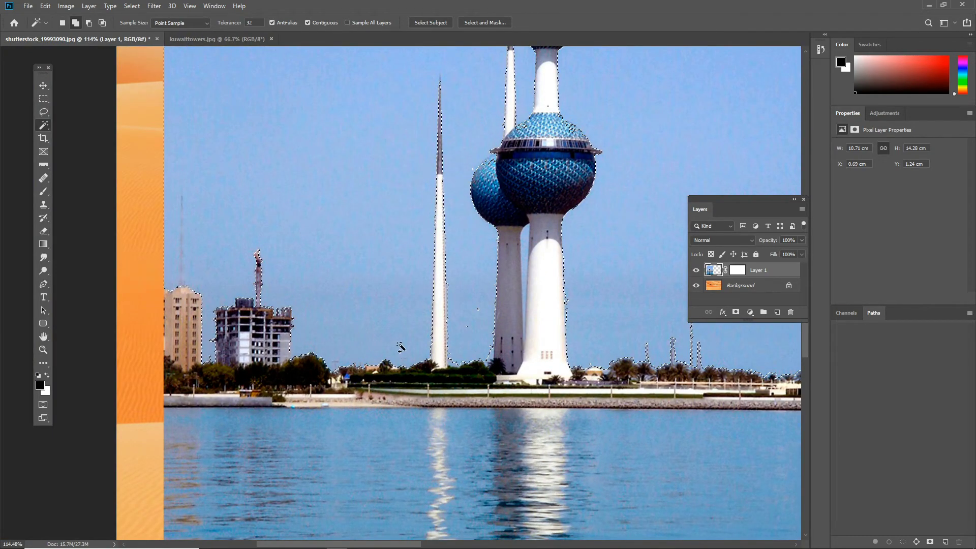
pyautogui.keyDown('shift'); pyautogui.click(476, 310); pyautogui.keyUp('shift')
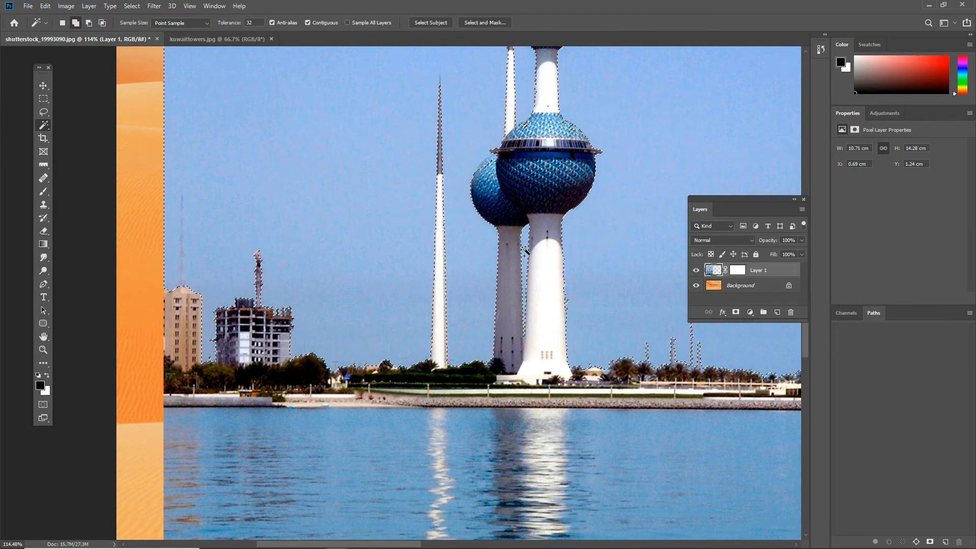
# Delete the selected sky from the towers layer and clear the selection
pyautogui.moveTo(603, 227); pyautogui.dragTo(518, 396)
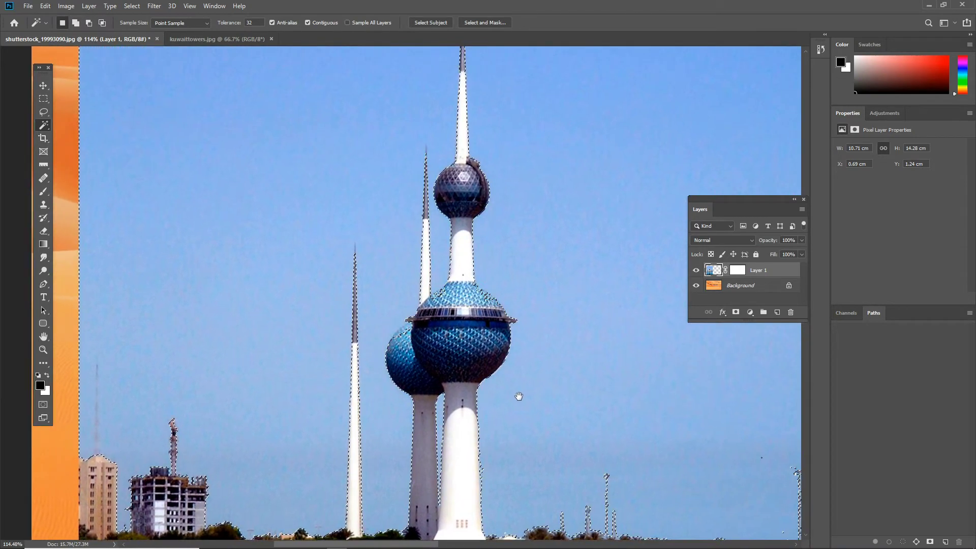
pyautogui.keyDown('alt'); pyautogui.click(472, 433); pyautogui.keyUp('alt')
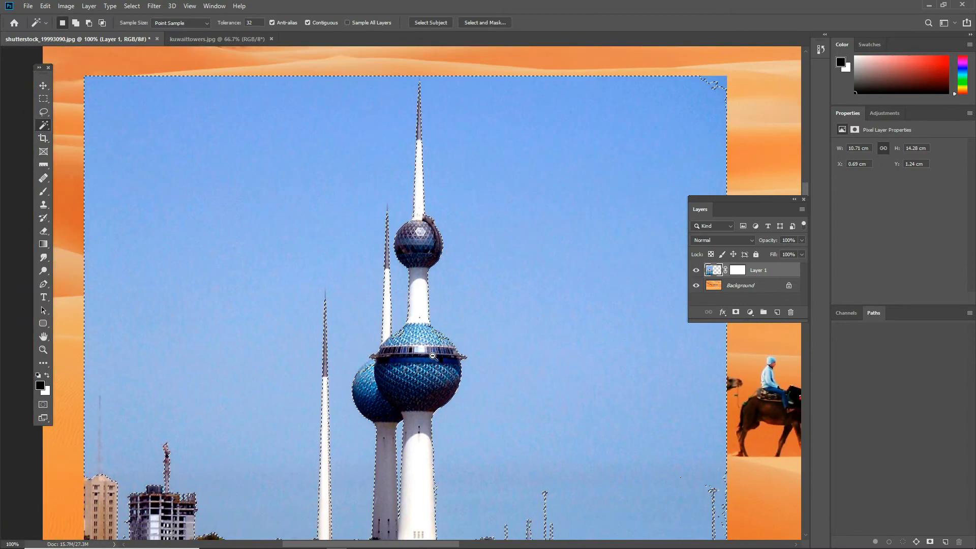
pyautogui.keyDown('alt'); pyautogui.click(432, 355); pyautogui.keyUp('alt')
pyautogui.keyDown('alt'); pyautogui.click(432, 356); pyautogui.keyUp('alt')
pyautogui.keyDown('alt'); pyautogui.click(432, 356); pyautogui.keyUp('alt')
pyautogui.moveTo(430, 323); pyautogui.dragTo(378, 311)
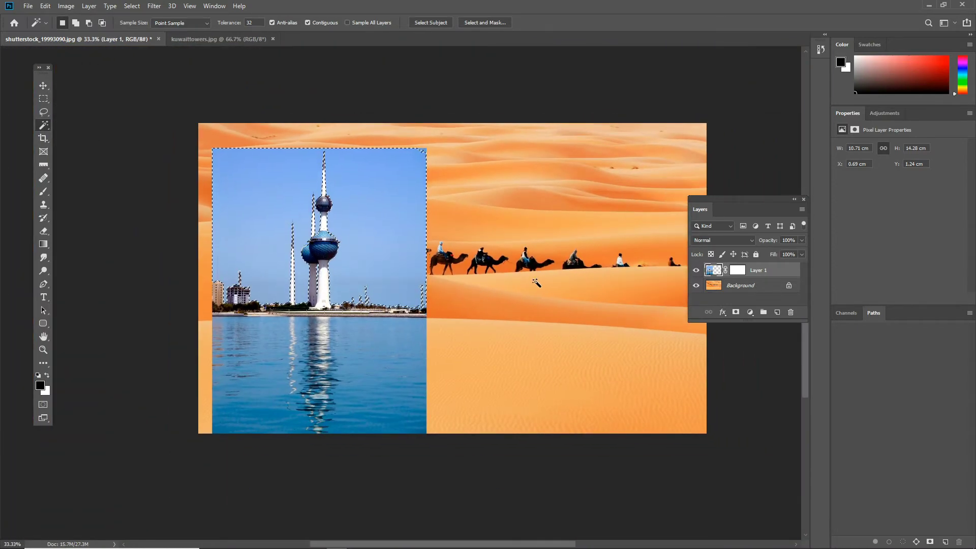
pyautogui.press('Delete')
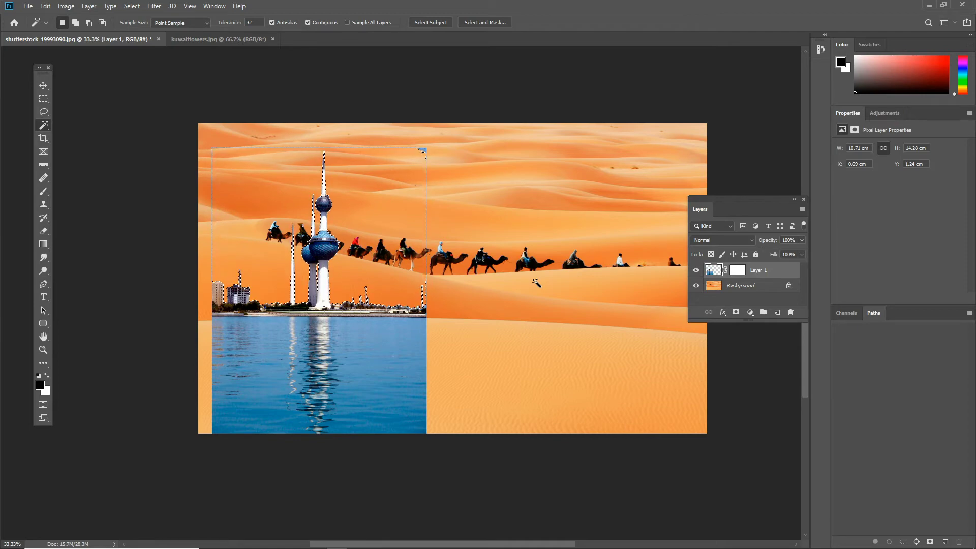
pyautogui.hotkey('ctrl', 'd')
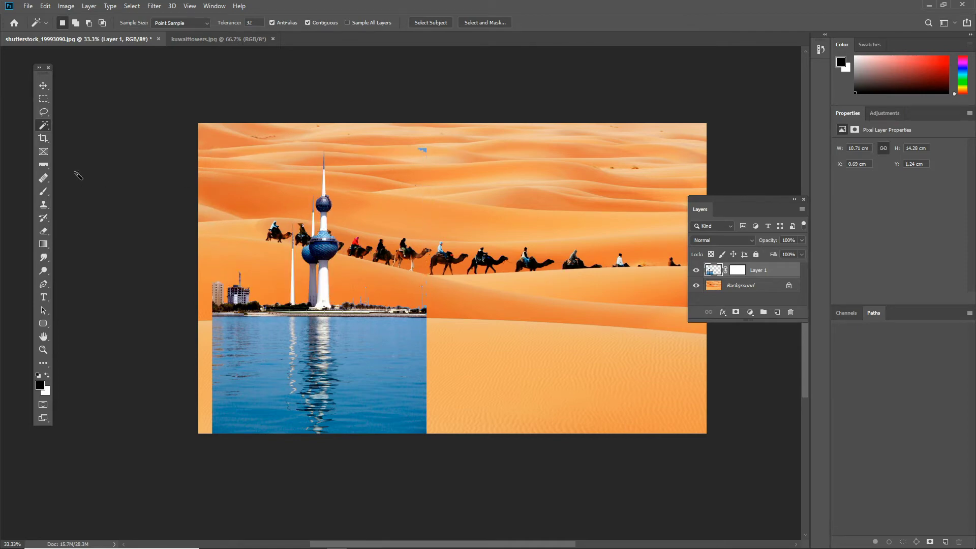
# Move the towers layer 0.69 cm left so it sits flush with the desert photo's left edge
pyautogui.click(43, 85)
pyautogui.moveTo(398, 401); pyautogui.dragTo(336, 390)
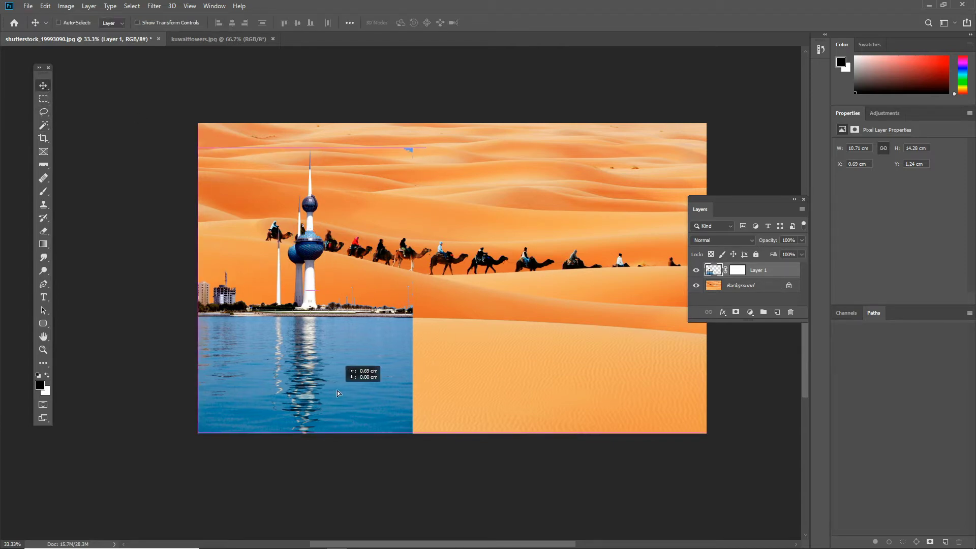
pyautogui.moveTo(337, 390); pyautogui.dragTo(334, 392)
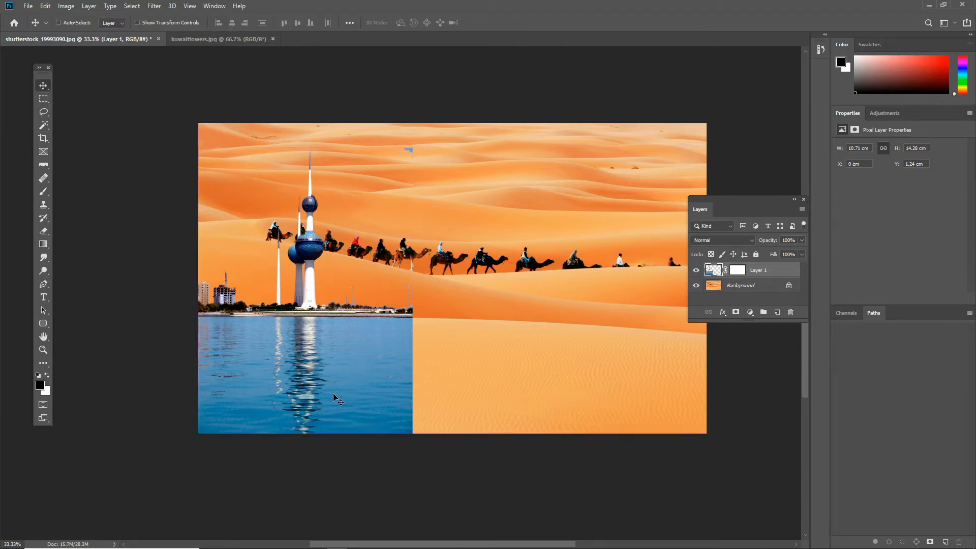
# Paint black on the towers' layer mask with the soft brush to hide the leftover sky remnants right of the towers
pyautogui.click(736, 272)
pyautogui.click(43, 191)
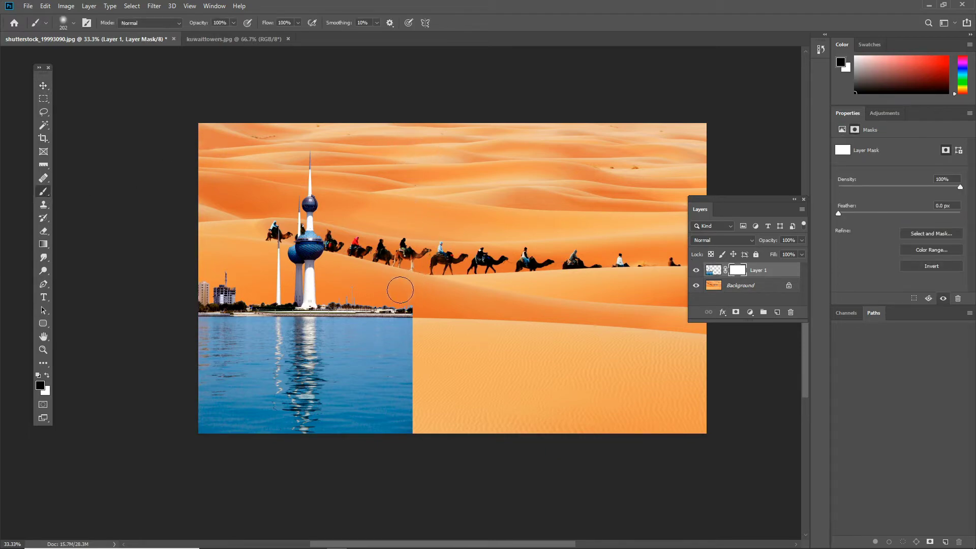
pyautogui.moveTo(347, 284)
pyautogui.mouseDown()
pyautogui.moveTo(426, 299)
pyautogui.moveTo(410, 285)
pyautogui.mouseUp()
# Enlarge the brush to 600 px, adjust its hardness, and try fading the water's lower edge on the layer mask
pyautogui.press(']')
pyautogui.press(']')
pyautogui.press(']')
pyautogui.press(']')
pyautogui.press(']')
pyautogui.rightClick(535, 362)
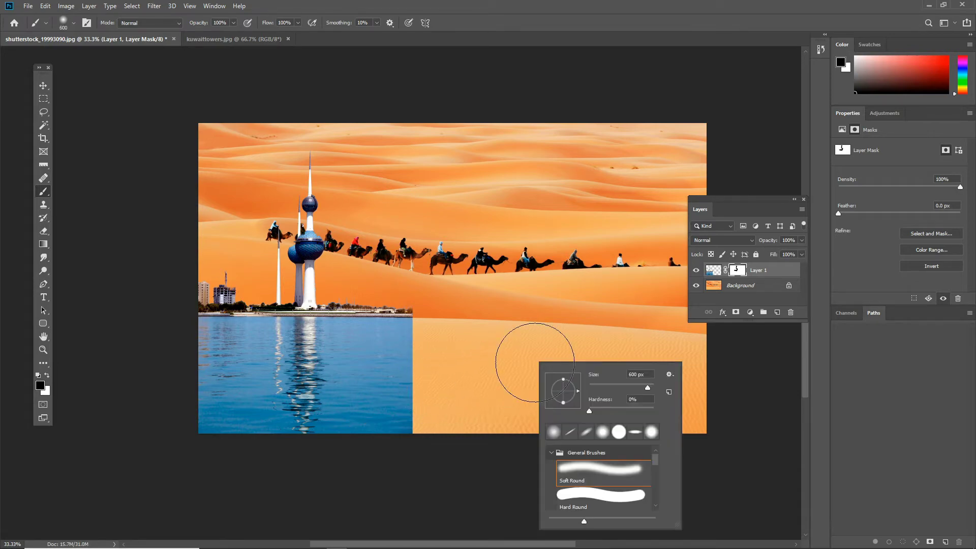
pyautogui.moveTo(588, 411); pyautogui.dragTo(611, 414)
pyautogui.press('Return')
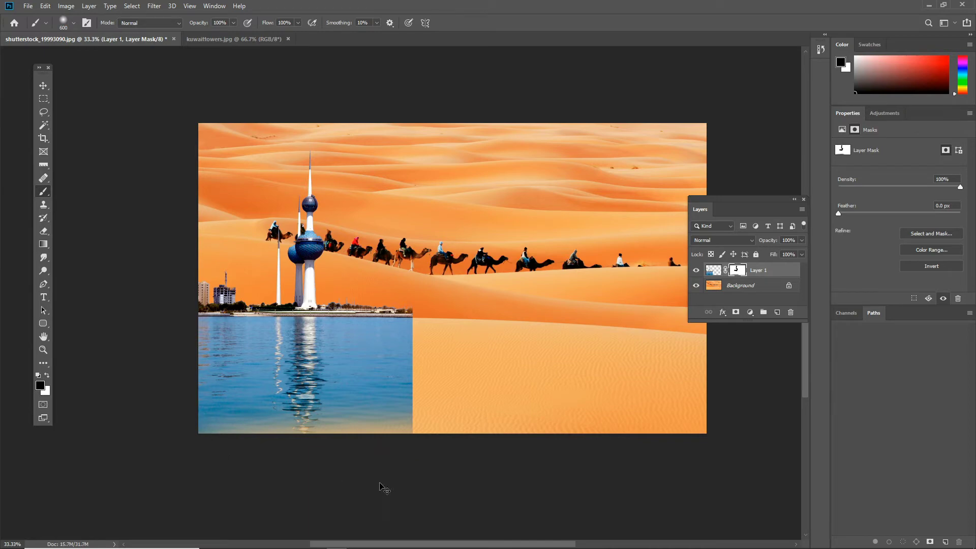
# Set the soft brush to 900 px and paint the layer mask to fade the water's lower and right edges
pyautogui.rightClick(510, 378)
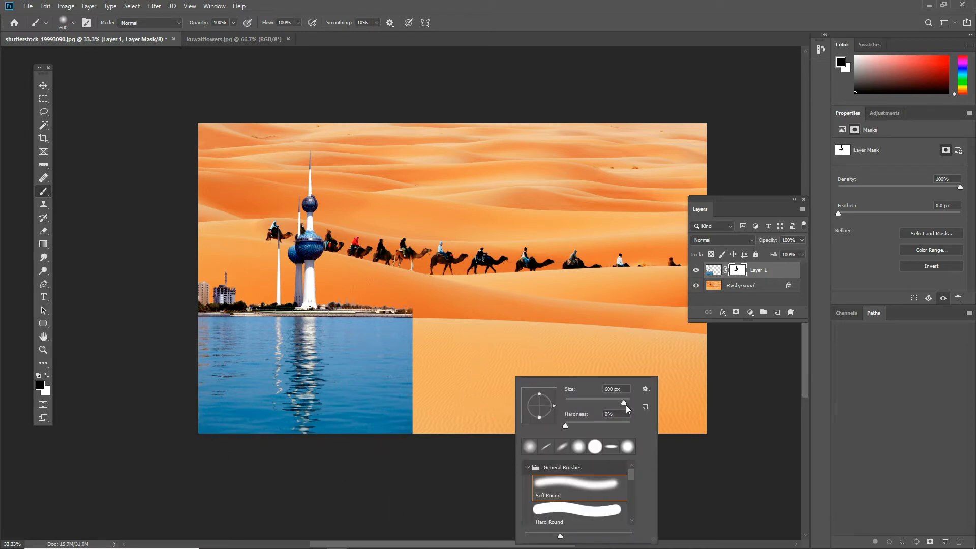
pyautogui.moveTo(626, 404); pyautogui.dragTo(630, 404)
pyautogui.press('Return')
pyautogui.press('[')
pyautogui.press('[')
pyautogui.press('[')
pyautogui.press('[')
pyautogui.press('[')
pyautogui.press('[')
pyautogui.press('[')
pyautogui.press('[')
pyautogui.press('[')
pyautogui.press('[')
pyautogui.press('[')
pyautogui.press('[')
pyautogui.press('[')
pyautogui.press('[')
pyautogui.press('[')
pyautogui.press('[')
pyautogui.press('[')
pyautogui.press('[')
pyautogui.press('[')
pyautogui.press('[')
pyautogui.press('[')
pyautogui.press('[')
pyautogui.press('[')
pyautogui.press('[')
pyautogui.press('[')
pyautogui.press('[')
pyautogui.press('[')
pyautogui.click(431, 483)
pyautogui.moveTo(432, 483)
pyautogui.mouseDown()
pyautogui.moveTo(411, 474)
pyautogui.moveTo(377, 490)
pyautogui.moveTo(327, 483)
pyautogui.moveTo(288, 493)
pyautogui.moveTo(189, 480)
pyautogui.moveTo(279, 490)
pyautogui.moveTo(430, 466)
pyautogui.mouseUp()
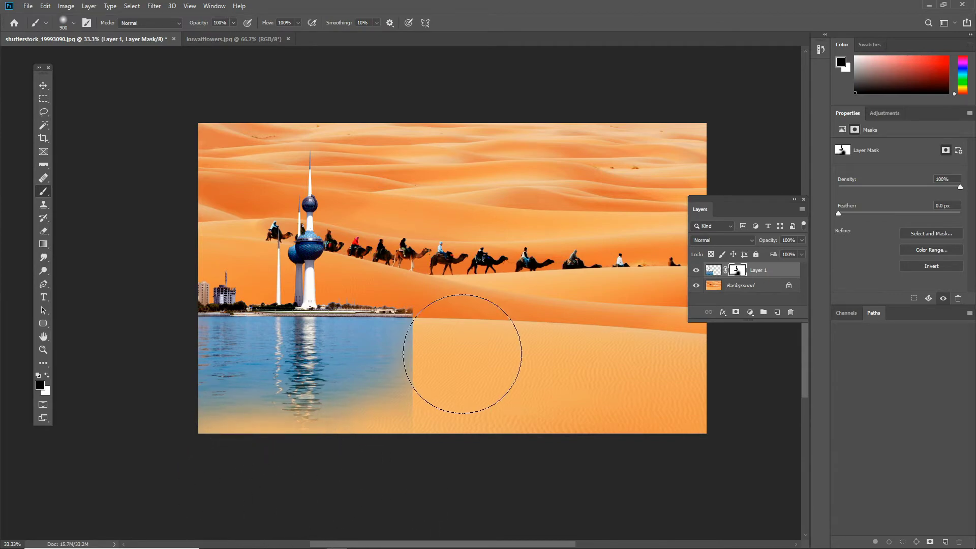
# Lower the brush opacity to 15% and paint the mask across the water to blend it into the sand
pyautogui.click(234, 23)
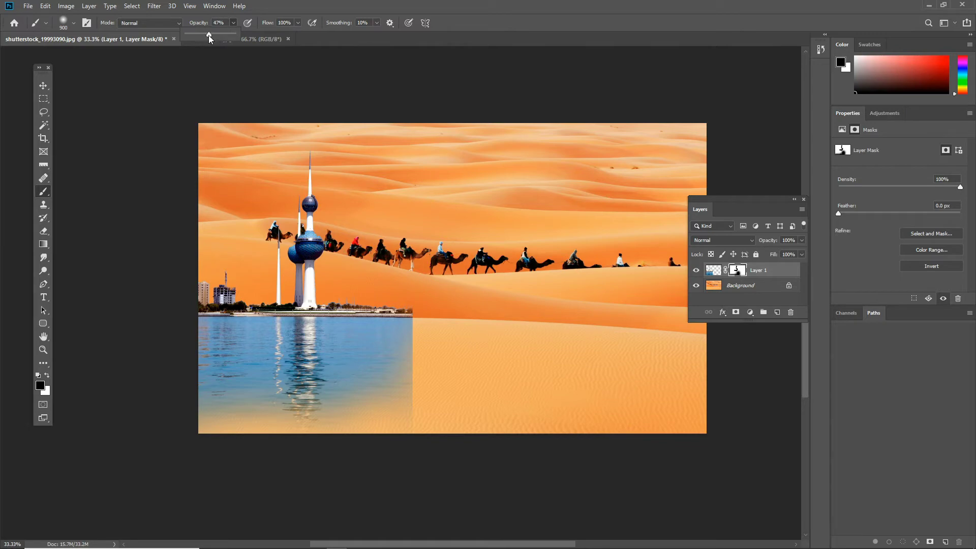
pyautogui.moveTo(196, 35); pyautogui.dragTo(193, 35)
pyautogui.moveTo(300, 387); pyautogui.dragTo(285, 401)
pyautogui.moveTo(217, 434)
pyautogui.mouseDown()
pyautogui.moveTo(337, 380)
pyautogui.moveTo(377, 374)
pyautogui.moveTo(427, 394)
pyautogui.moveTo(480, 368)
pyautogui.mouseUp()
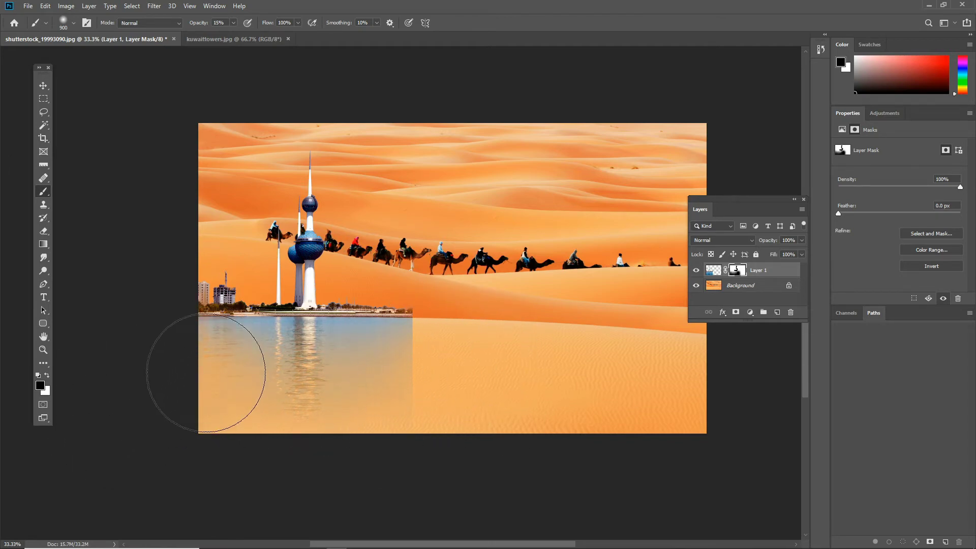
pyautogui.moveTo(242, 414)
pyautogui.mouseDown()
pyautogui.moveTo(441, 391)
pyautogui.moveTo(454, 408)
pyautogui.moveTo(353, 355)
pyautogui.moveTo(405, 383)
pyautogui.mouseUp()
# Reduce the brush to 300 px and 250 px and fade the remaining blue water just below the shoreline
pyautogui.press('[')
pyautogui.press('[')
pyautogui.press('[')
pyautogui.press('[')
pyautogui.press('[')
pyautogui.press('[')
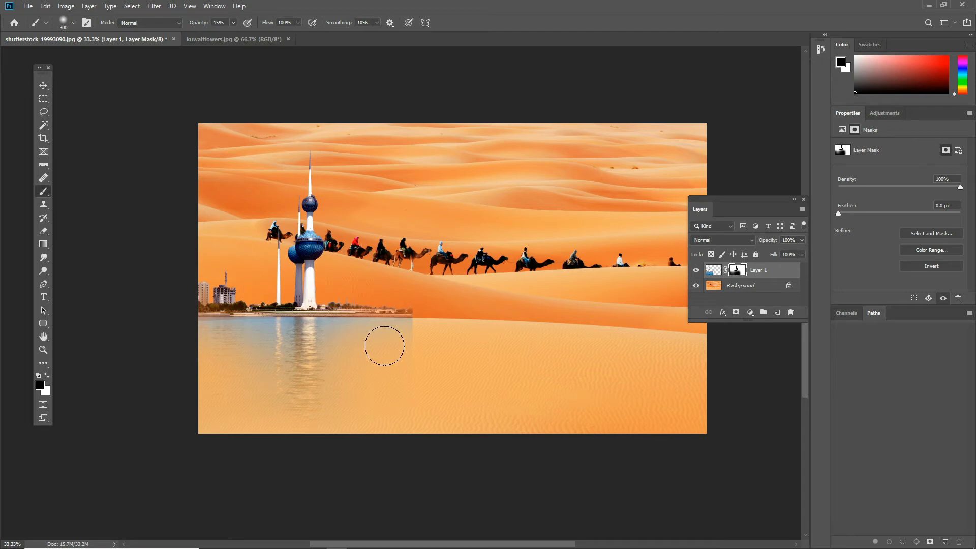
pyautogui.moveTo(403, 354)
pyautogui.mouseDown()
pyautogui.moveTo(432, 347)
pyautogui.moveTo(401, 342)
pyautogui.moveTo(448, 348)
pyautogui.moveTo(453, 339)
pyautogui.moveTo(325, 378)
pyautogui.moveTo(246, 339)
pyautogui.moveTo(245, 373)
pyautogui.moveTo(246, 349)
pyautogui.moveTo(225, 348)
pyautogui.moveTo(243, 340)
pyautogui.mouseUp()
pyautogui.press('[')
pyautogui.moveTo(218, 341)
pyautogui.mouseDown()
pyautogui.moveTo(241, 342)
pyautogui.moveTo(247, 384)
pyautogui.moveTo(283, 387)
pyautogui.moveTo(289, 319)
pyautogui.moveTo(294, 416)
pyautogui.moveTo(290, 351)
pyautogui.moveTo(299, 413)
pyautogui.moveTo(346, 322)
pyautogui.moveTo(346, 389)
pyautogui.moveTo(336, 401)
pyautogui.moveTo(368, 329)
pyautogui.moveTo(433, 330)
pyautogui.moveTo(393, 328)
pyautogui.moveTo(362, 362)
pyautogui.moveTo(333, 339)
pyautogui.moveTo(333, 425)
pyautogui.moveTo(314, 420)
pyautogui.moveTo(264, 337)
pyautogui.moveTo(293, 334)
pyautogui.moveTo(281, 398)
pyautogui.moveTo(252, 346)
pyautogui.moveTo(260, 426)
pyautogui.moveTo(232, 332)
pyautogui.moveTo(211, 341)
pyautogui.moveTo(257, 347)
pyautogui.moveTo(265, 394)
pyautogui.moveTo(289, 372)
pyautogui.moveTo(280, 378)
pyautogui.moveTo(285, 348)
pyautogui.moveTo(289, 394)
pyautogui.moveTo(339, 389)
pyautogui.moveTo(333, 349)
pyautogui.moveTo(334, 425)
pyautogui.moveTo(335, 331)
pyautogui.moveTo(451, 327)
pyautogui.moveTo(333, 334)
pyautogui.mouseUp()
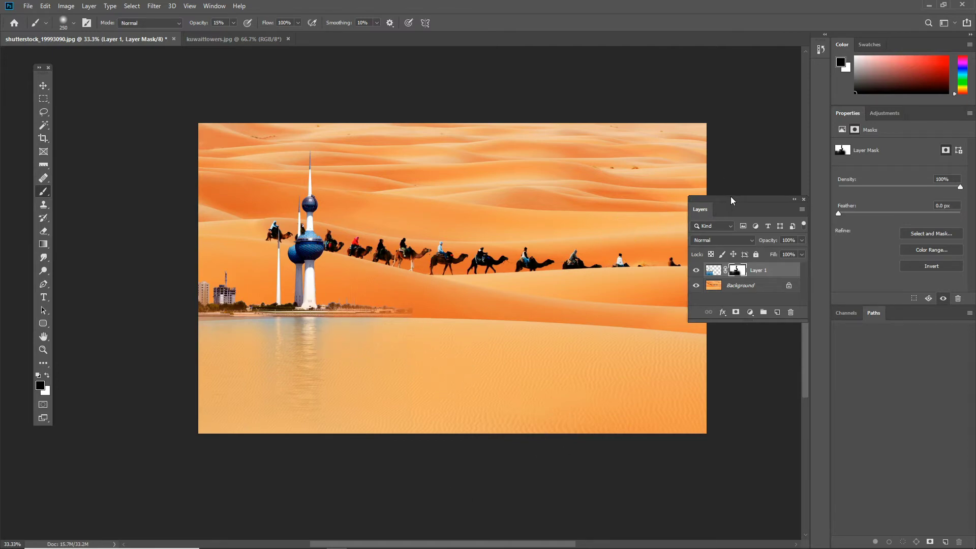
# Move the Layers panel clear of the image and fade the remaining water around the towers' reflection, finishing with a smaller brush
pyautogui.moveTo(727, 201); pyautogui.dragTo(773, 203)
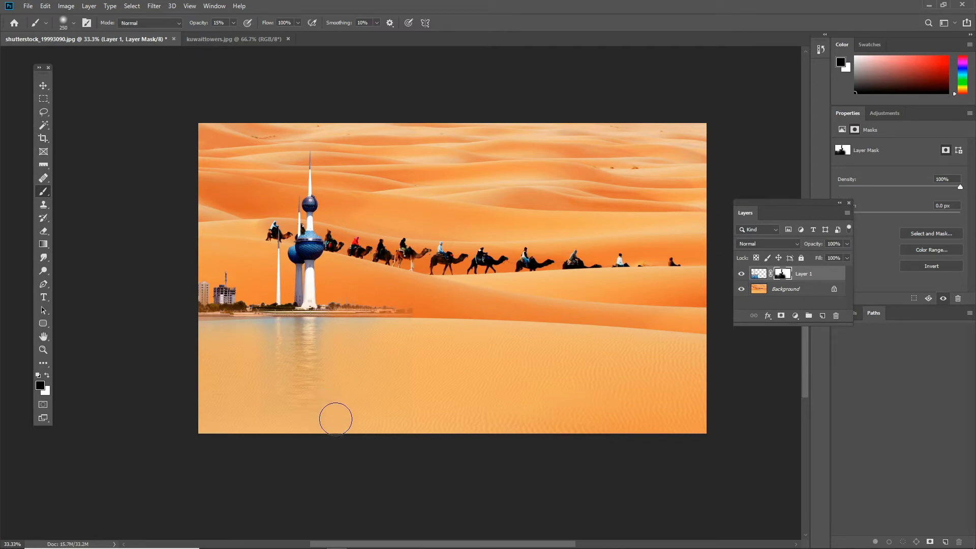
pyautogui.moveTo(291, 375)
pyautogui.mouseDown()
pyautogui.moveTo(272, 363)
pyautogui.moveTo(269, 331)
pyautogui.moveTo(263, 344)
pyautogui.moveTo(291, 347)
pyautogui.moveTo(294, 326)
pyautogui.moveTo(287, 343)
pyautogui.moveTo(320, 335)
pyautogui.moveTo(324, 356)
pyautogui.moveTo(367, 368)
pyautogui.mouseUp()
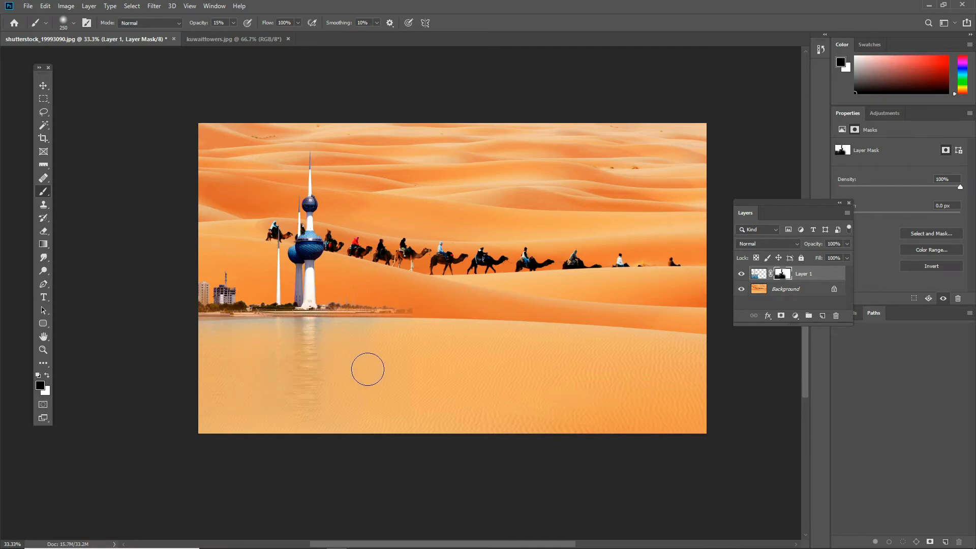
pyautogui.press('[')
pyautogui.press('[')
pyautogui.press('[')
pyautogui.press('[')
pyautogui.click(43, 85)
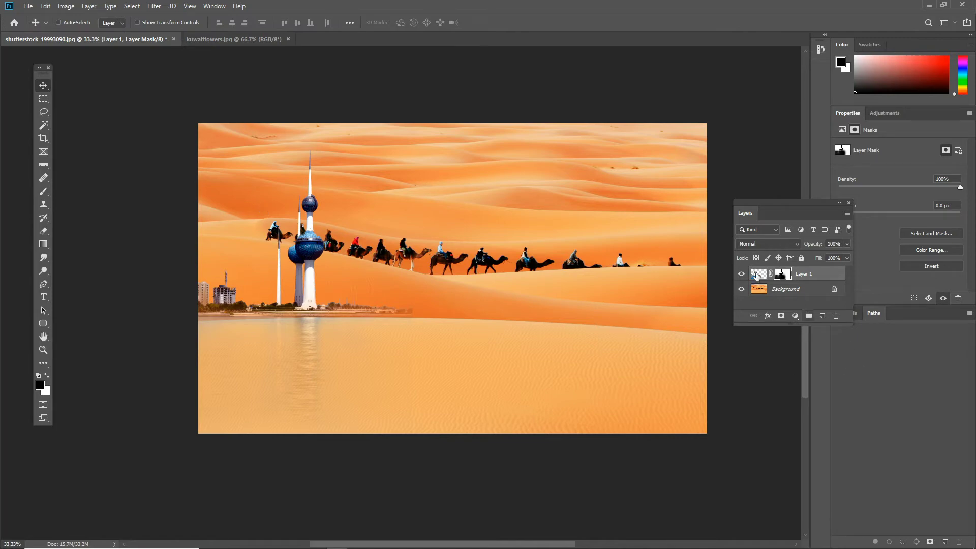
# Target the towers layer's image instead of its mask and rename the layer "ابراج"
pyautogui.hotkey('ctrl', '2')
pyautogui.doubleClick(805, 274)
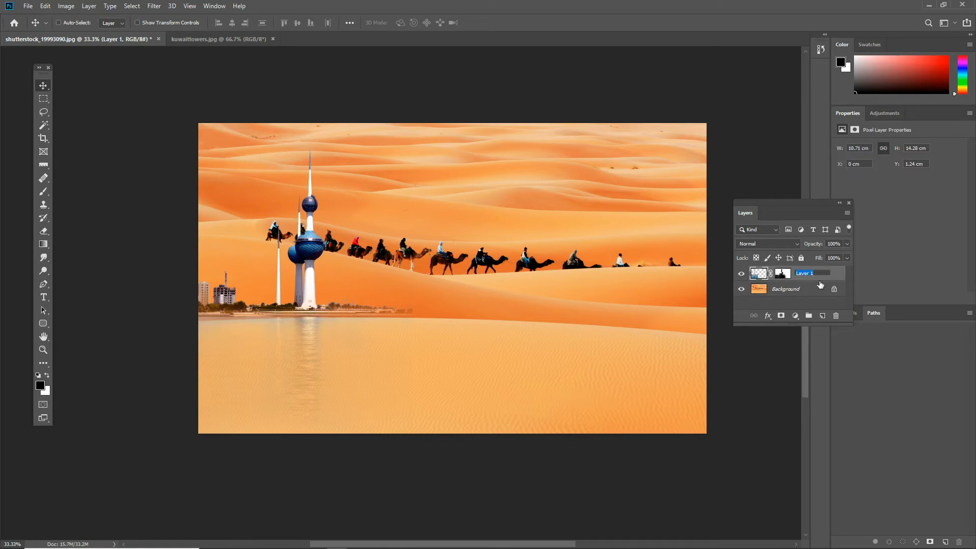
pyautogui.write('ابراج')
pyautogui.press('Return')
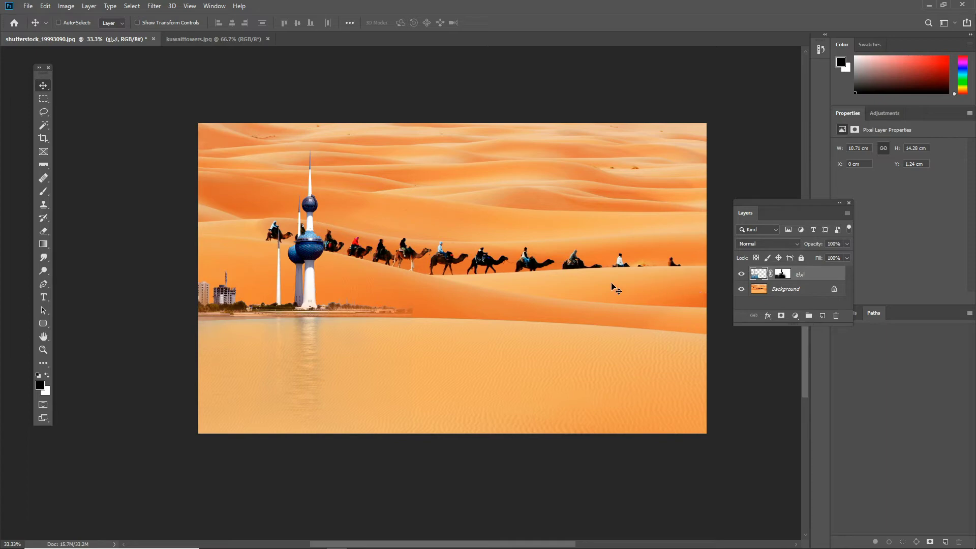
# Scale the towers layer to about 108% and lower it to about 0.76 cm below the canvas's upper edge
pyautogui.hotkey('ctrl', 't')
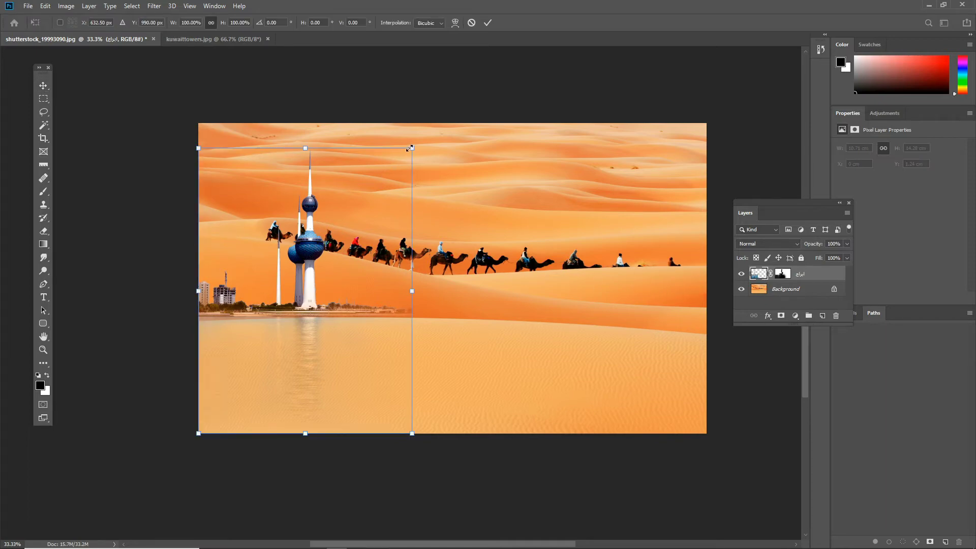
pyautogui.moveTo(412, 148); pyautogui.dragTo(435, 129)
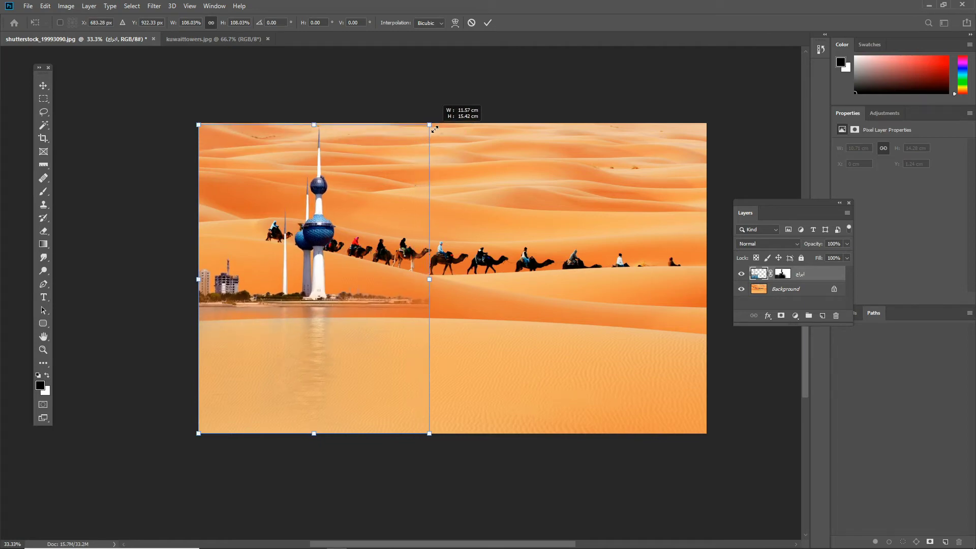
pyautogui.moveTo(318, 255); pyautogui.dragTo(317, 264)
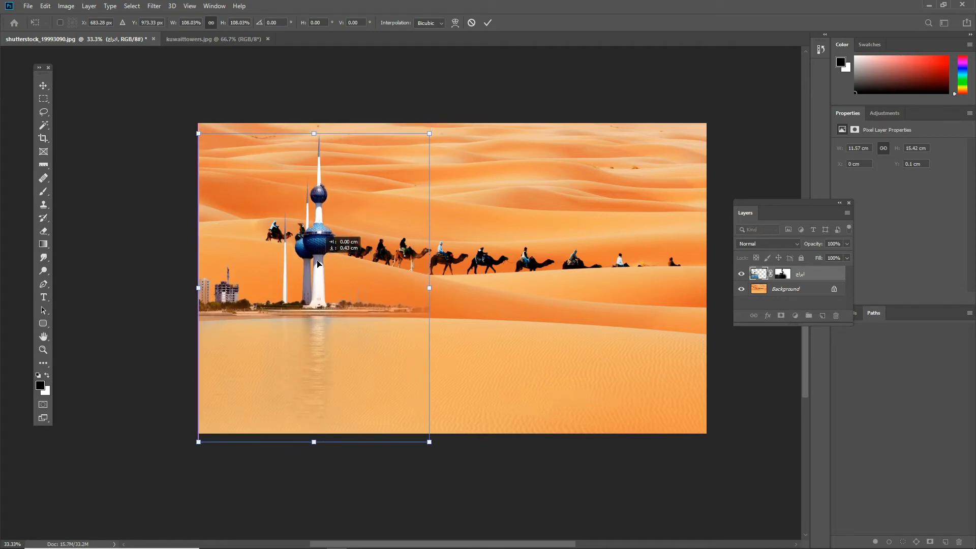
pyautogui.press('Return')
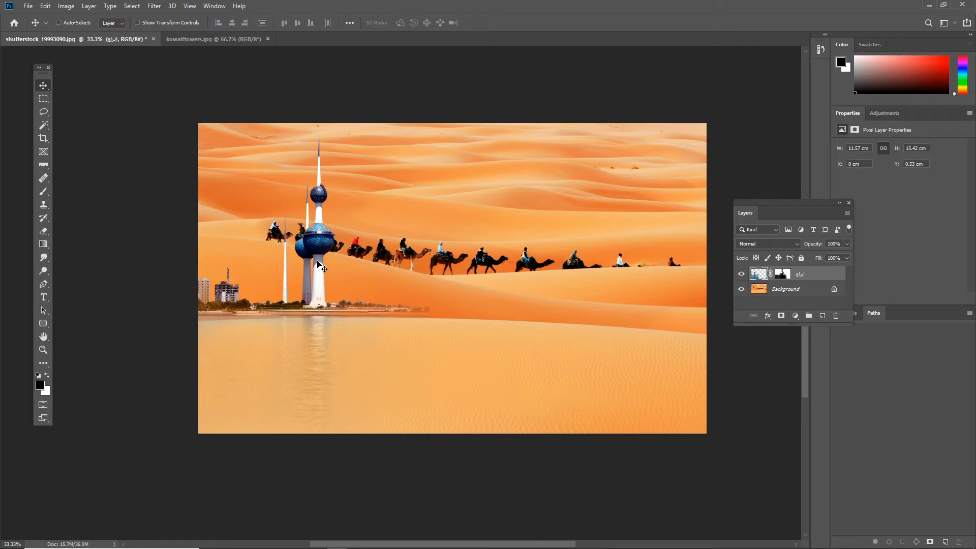
pyautogui.moveTo(317, 260); pyautogui.dragTo(314, 265)
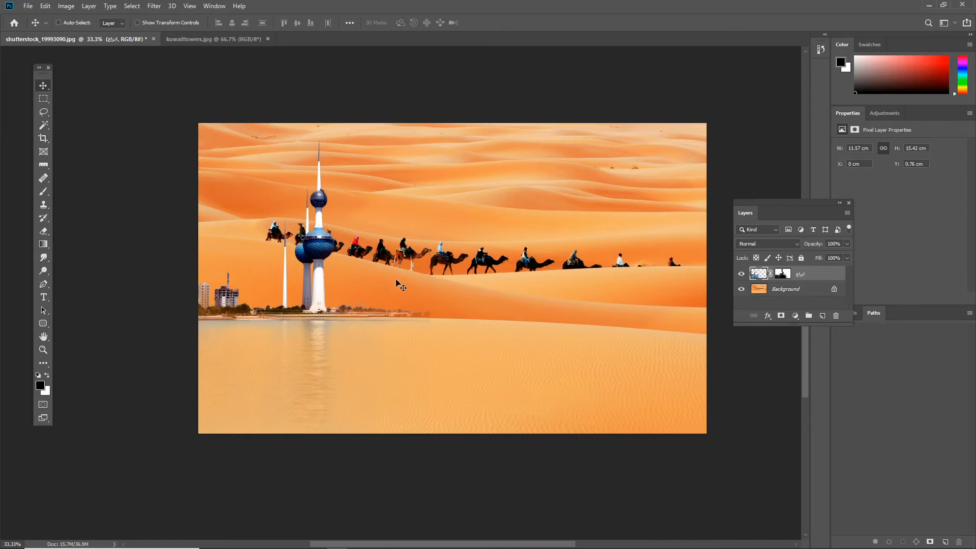
# Crop away the right part of the desert image so the canvas ends at the towers layer's right edge
pyautogui.press('c')
pyautogui.moveTo(706, 278); pyautogui.dragTo(567, 286)
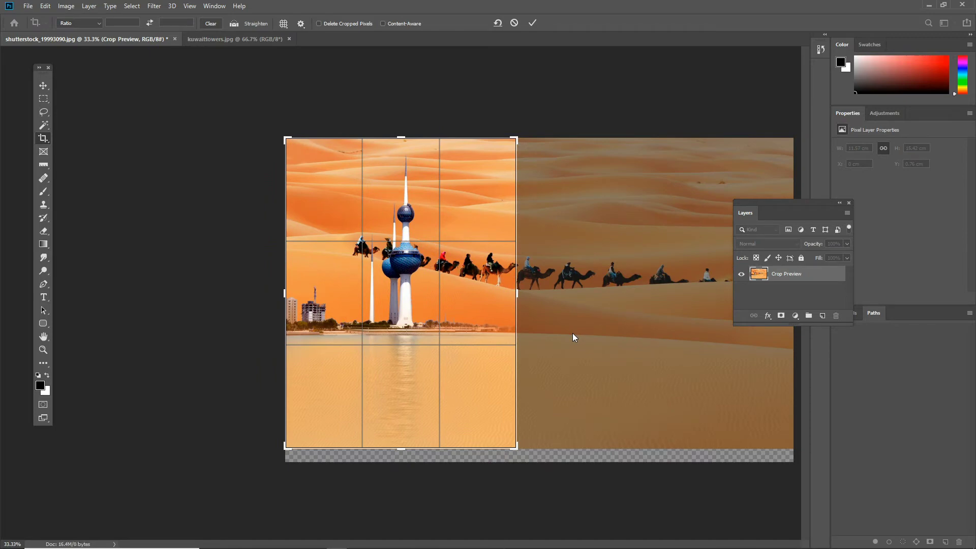
pyautogui.press('Return')
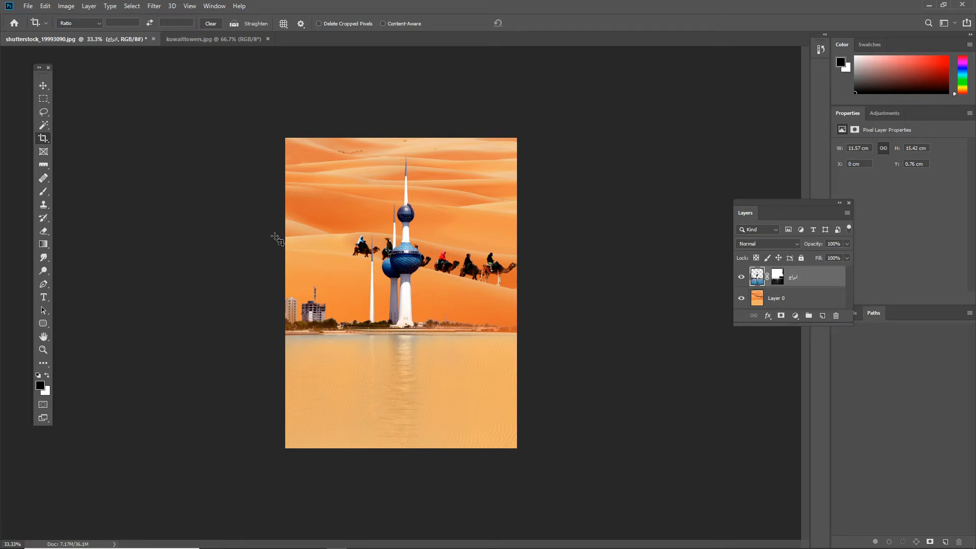
pyautogui.click(43, 99)
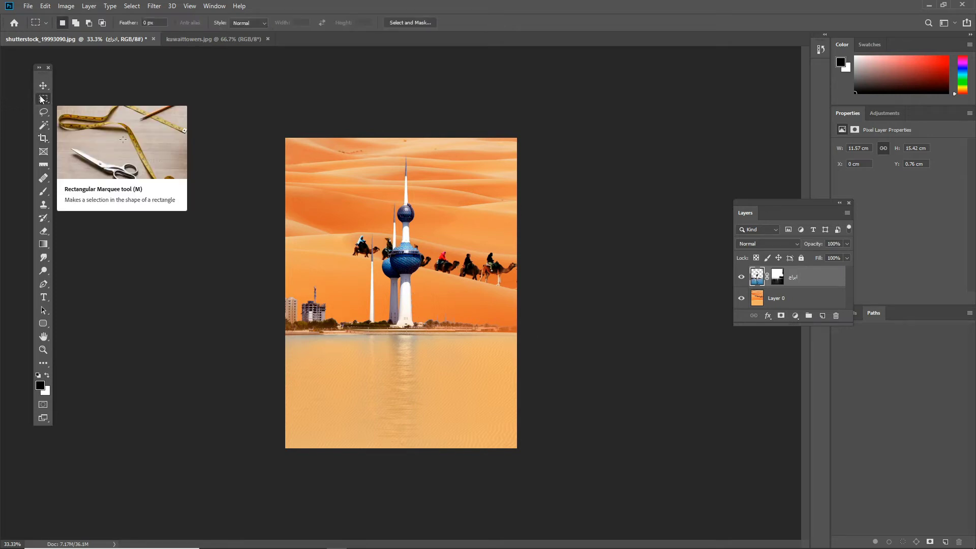
pyautogui.click(43, 85)
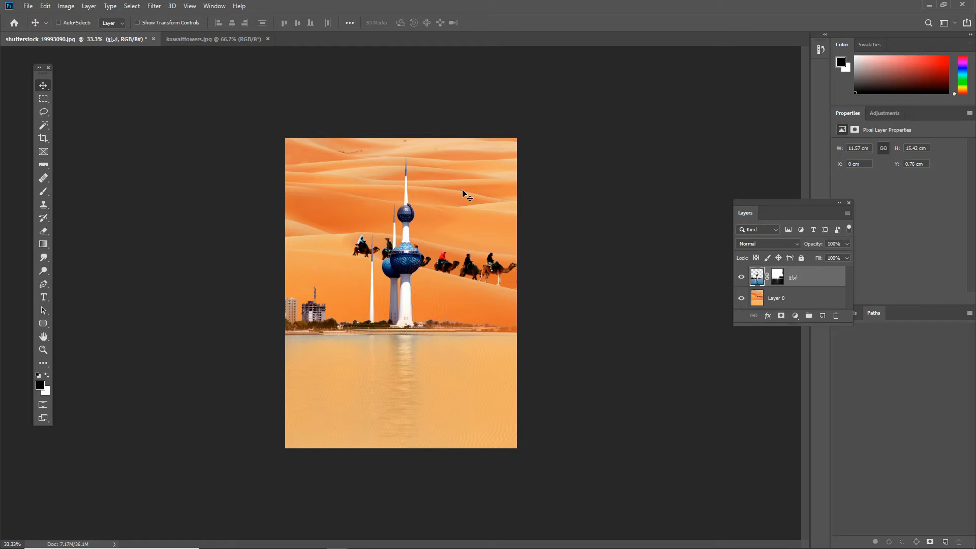
# Examine up close how the towers blend with the camels and dunes in the cropped composition
pyautogui.scroll(3, 467, 195)
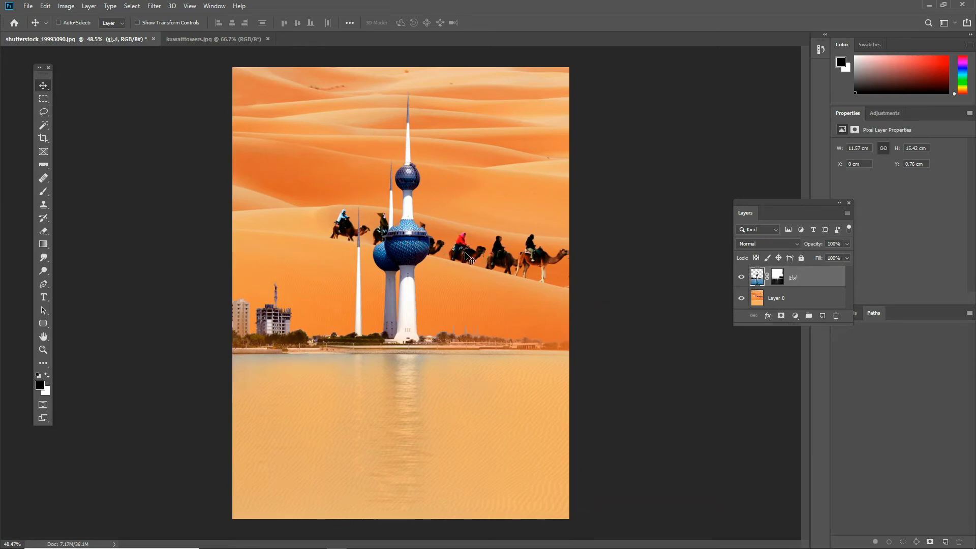
pyautogui.scroll(-1, 473, 225)
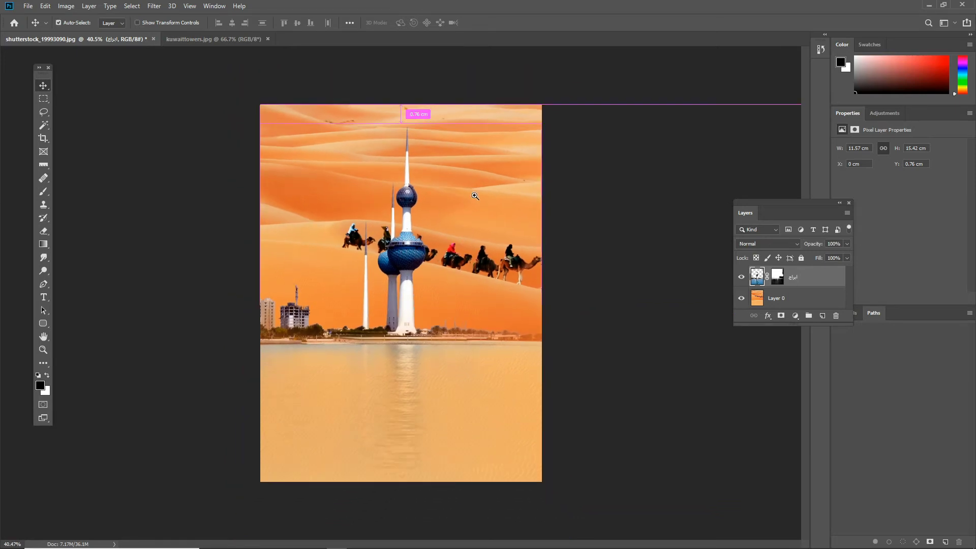
pyautogui.scroll(2, 487, 147)
pyautogui.scroll(3, 486, 147)
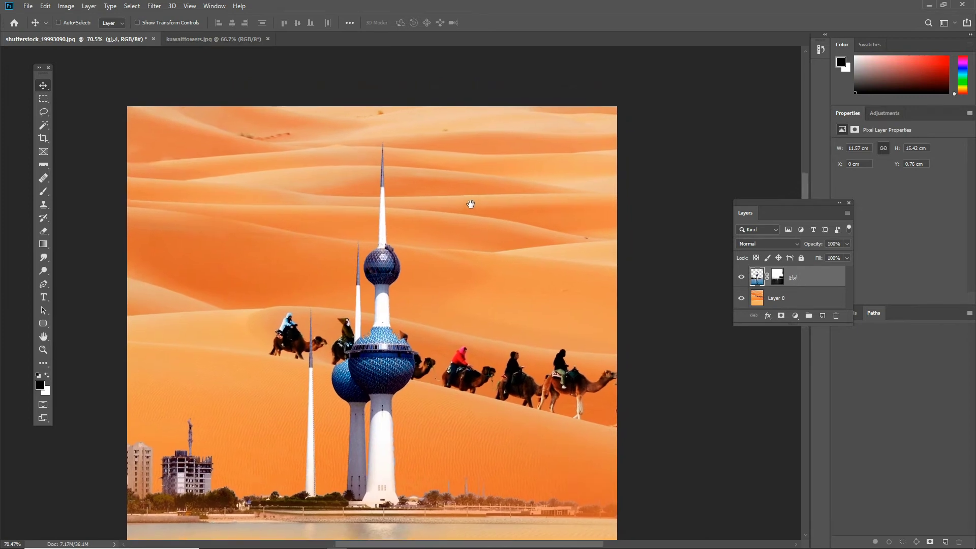
pyautogui.moveTo(473, 204); pyautogui.dragTo(481, 191)
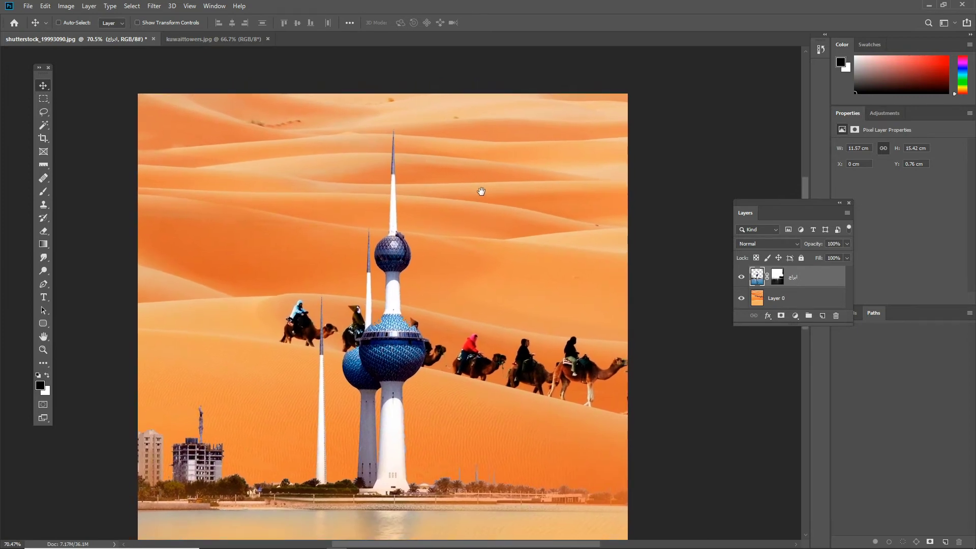
pyautogui.scroll(5, 427, 269)
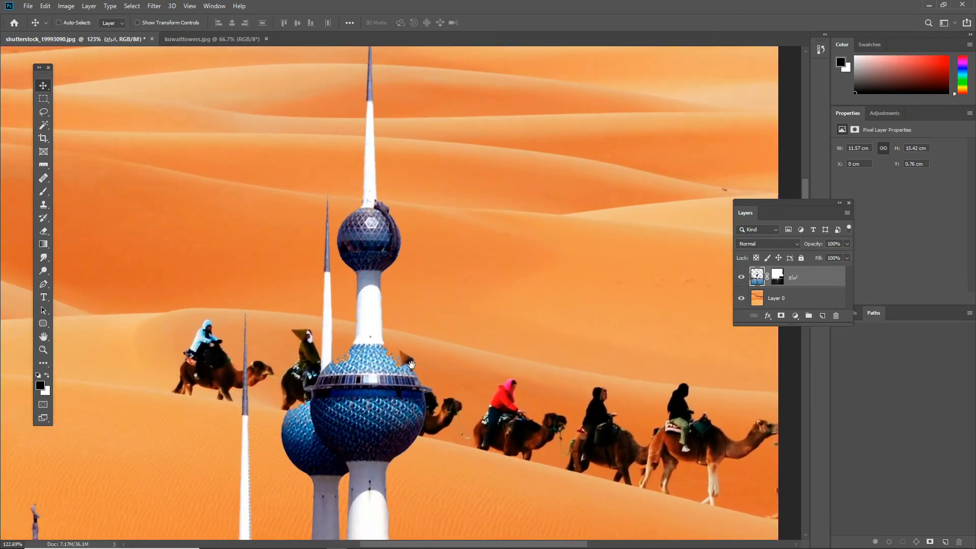
pyautogui.scroll(3, 438, 333)
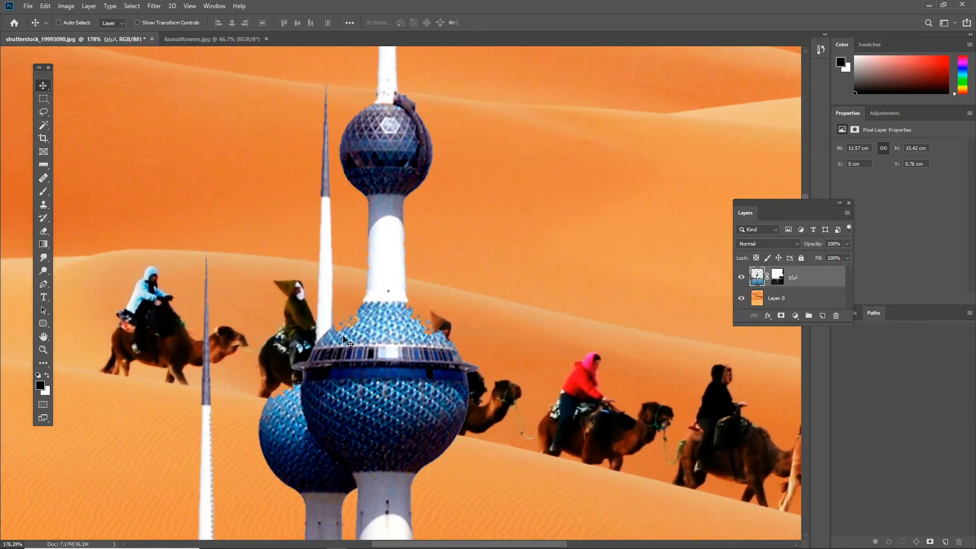
pyautogui.scroll(-3, 439, 354)
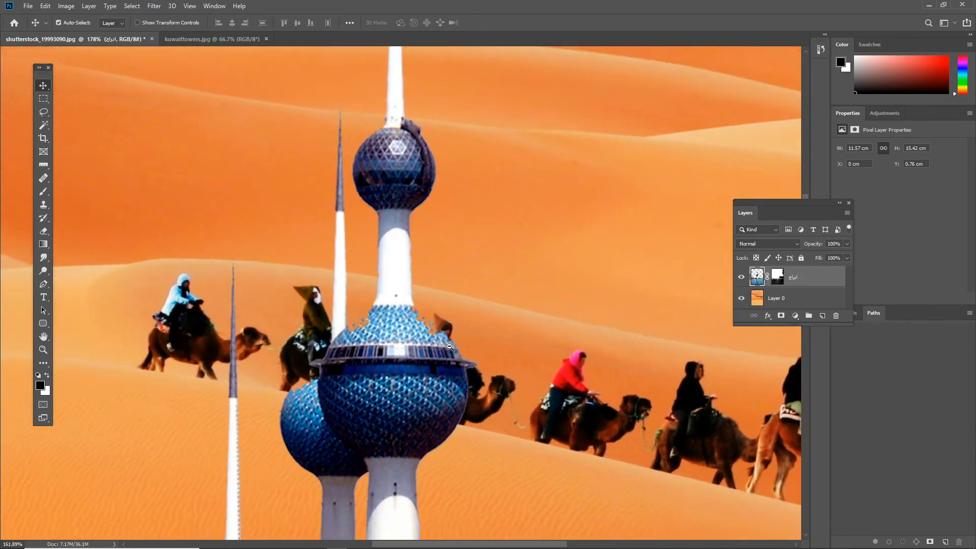
pyautogui.scroll(-2, 438, 354)
pyautogui.moveTo(438, 354); pyautogui.dragTo(413, 303)
pyautogui.scroll(-3, 413, 303)
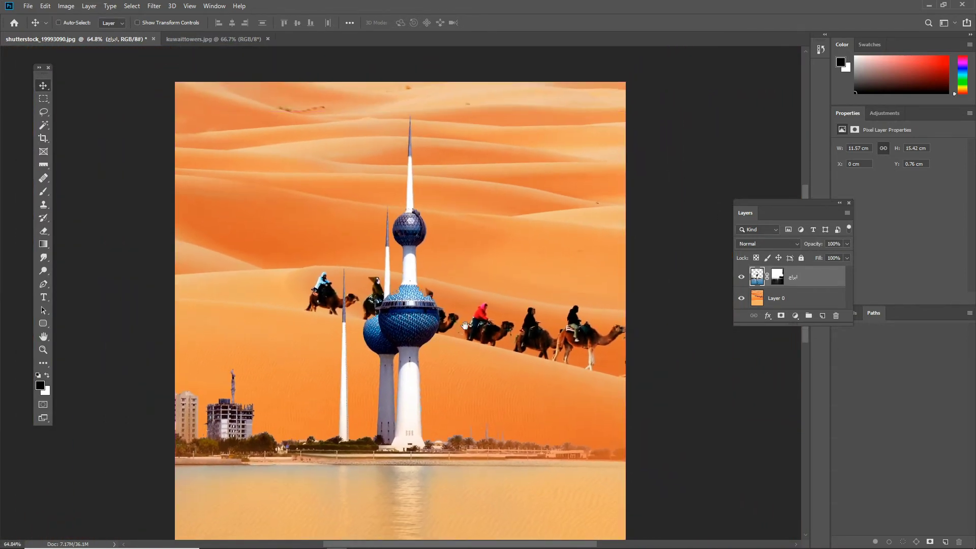
pyautogui.moveTo(453, 288); pyautogui.dragTo(418, 354)
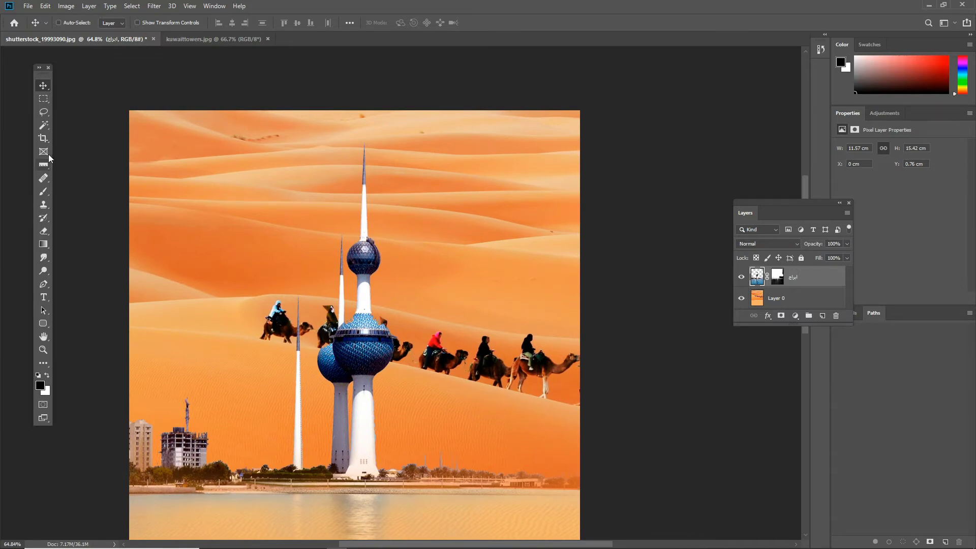
# Create a new layer above the towers layer and name it "بكس ابيض"
pyautogui.click(43, 98)
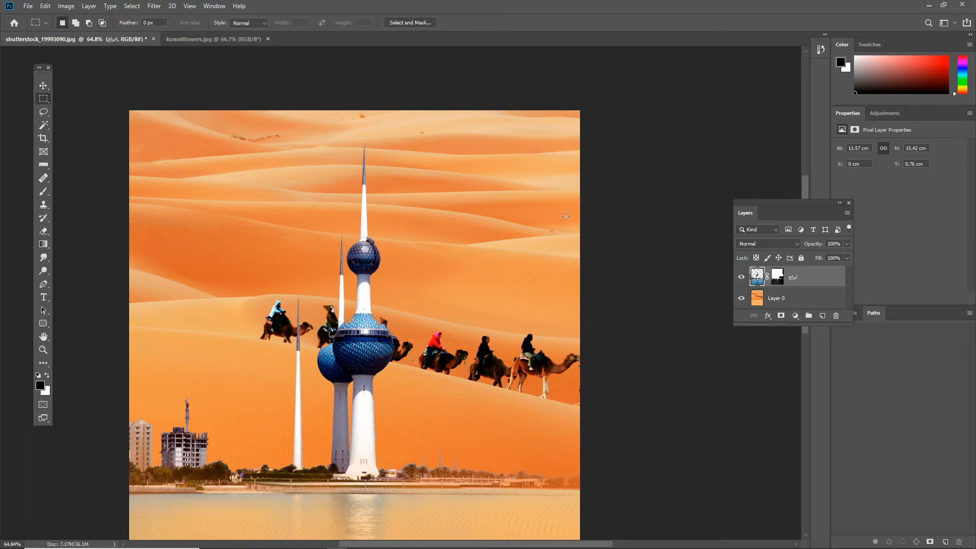
pyautogui.click(822, 316)
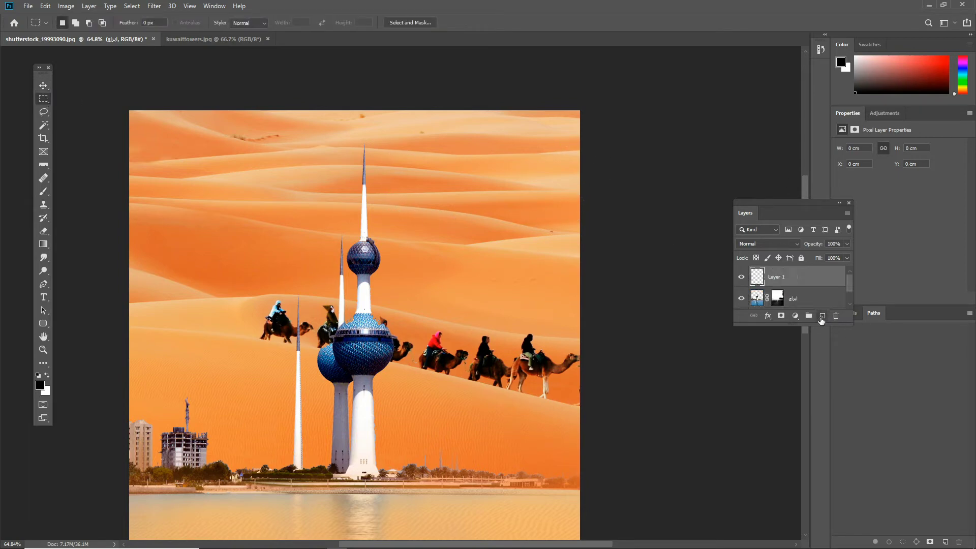
pyautogui.doubleClick(775, 278)
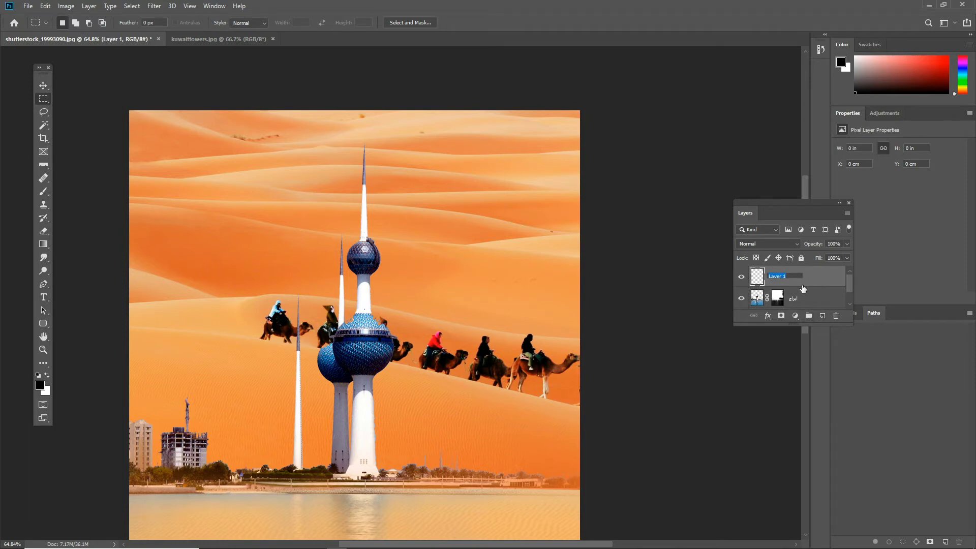
pyautogui.write('بكس ابيض')
pyautogui.press('Return')
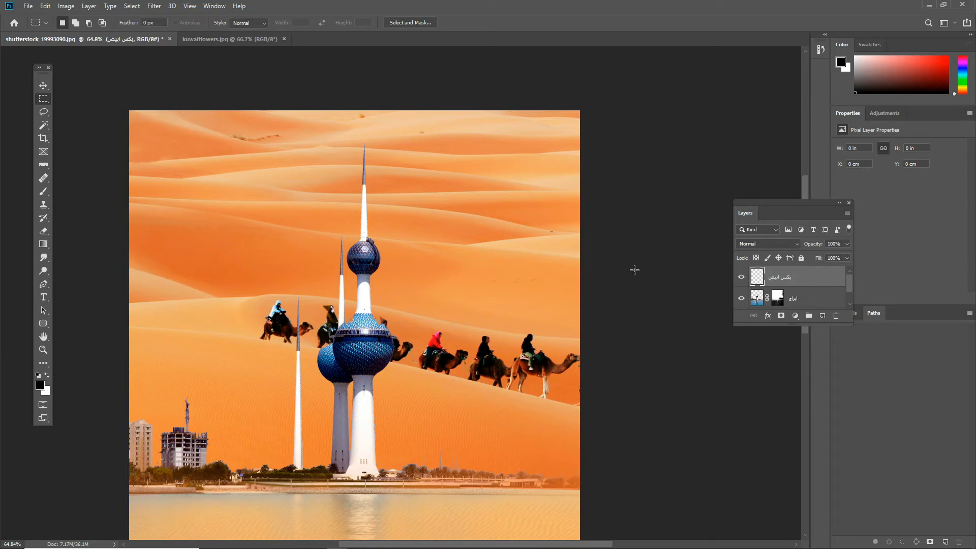
# Fill a rectangle about 1.89 by 0.53 in at the image's right edge beside the tall tower with the white background color, and deselect
pyautogui.moveTo(583, 184); pyautogui.dragTo(393, 237)
pyautogui.click(45, 6)
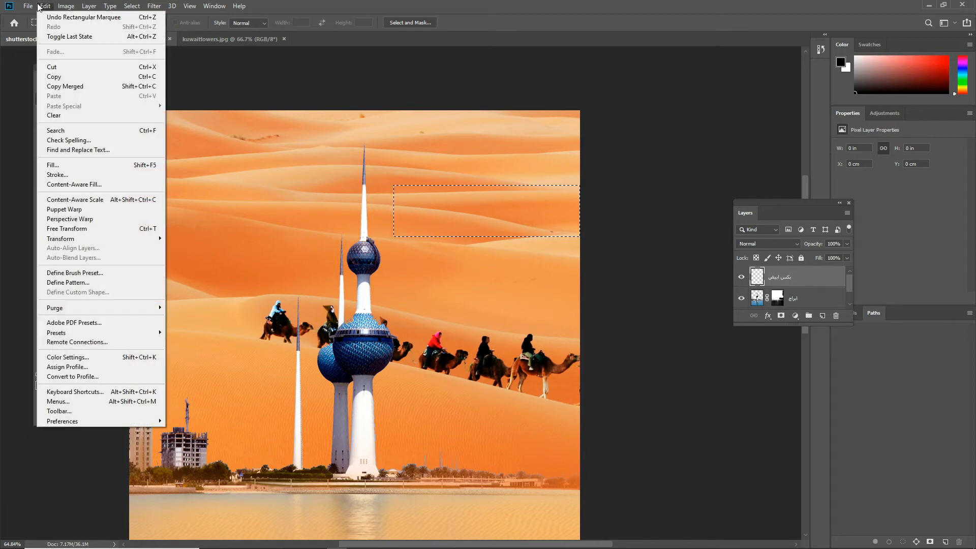
pyautogui.click(53, 164)
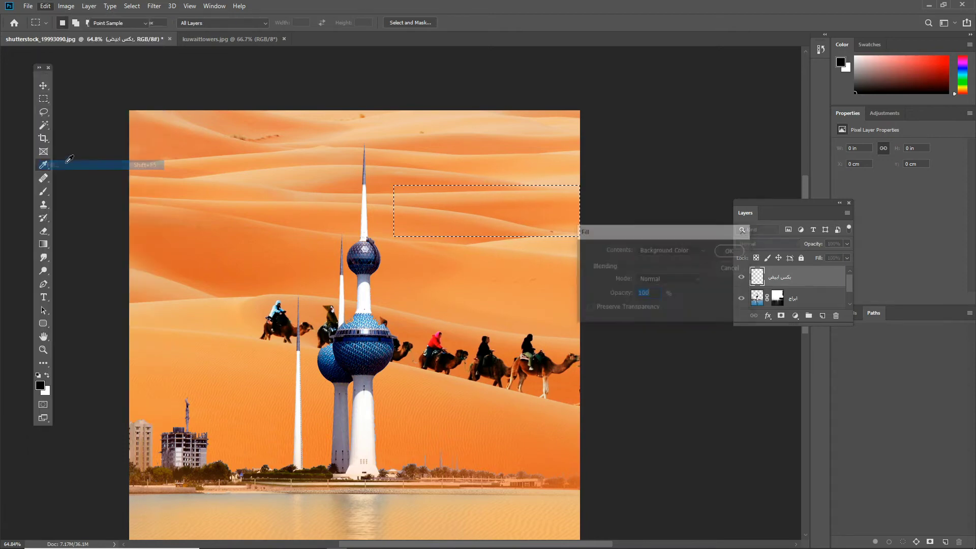
pyautogui.click(692, 251)
pyautogui.click(682, 268)
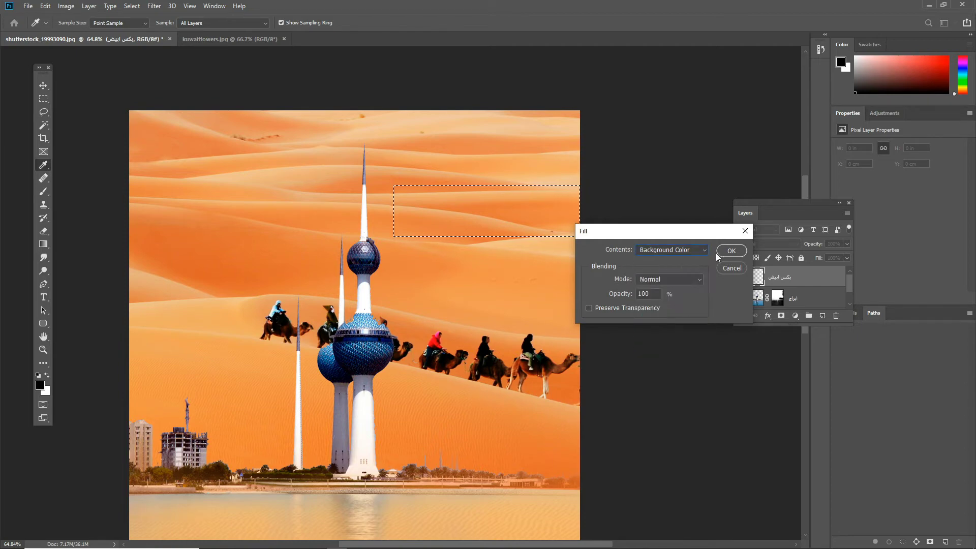
pyautogui.click(730, 250)
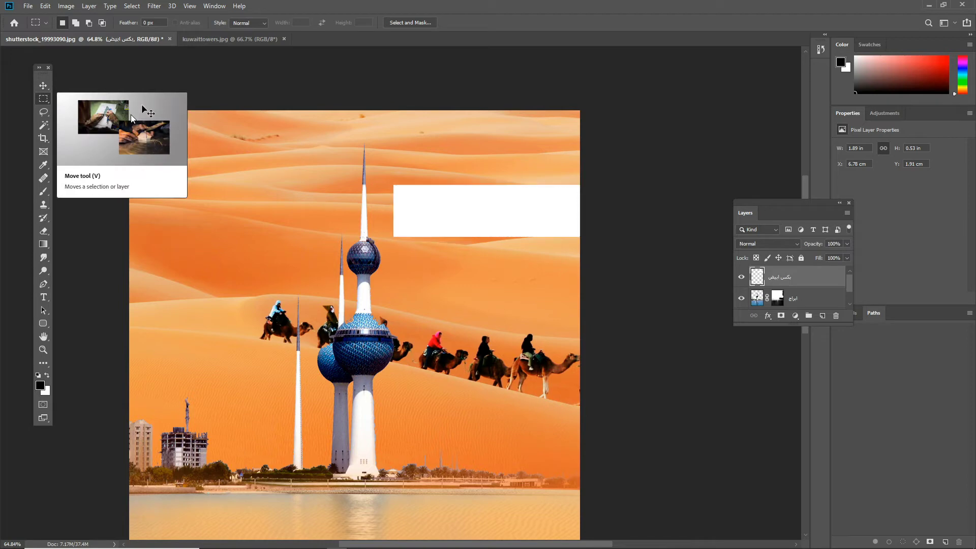
pyautogui.hotkey('ctrl', 'd')
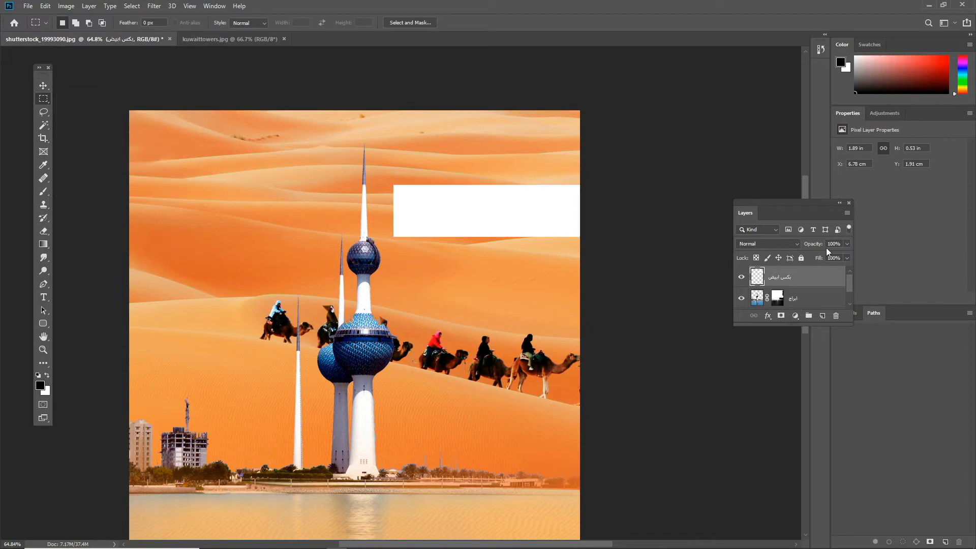
# Lower the white box layer's opacity to 67%
pyautogui.click(846, 244)
pyautogui.moveTo(832, 254); pyautogui.dragTo(830, 255)
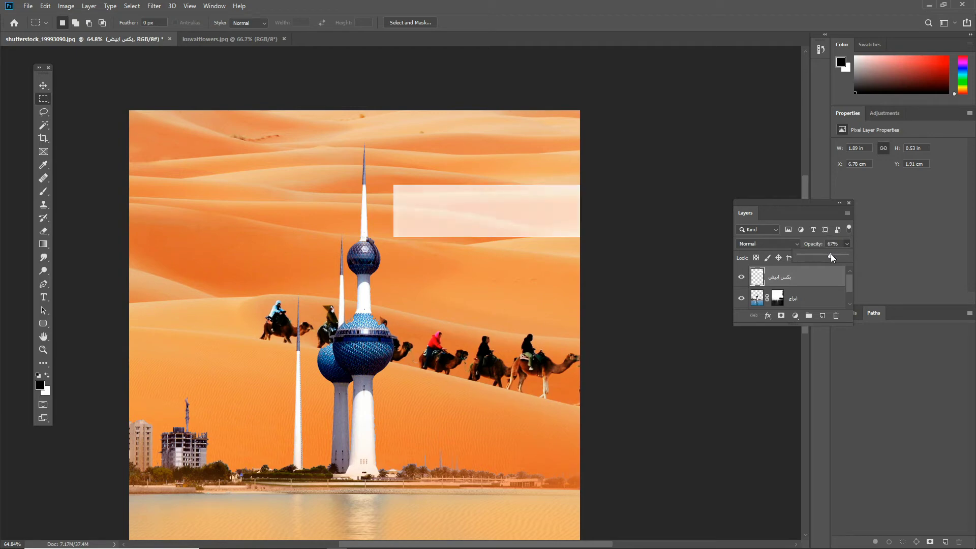
pyautogui.click(783, 203)
# Add the Arabic text "الكويت ملاذ الآمنين" over the white box, switching the keyboard language to Arabic (101)
pyautogui.press('t')
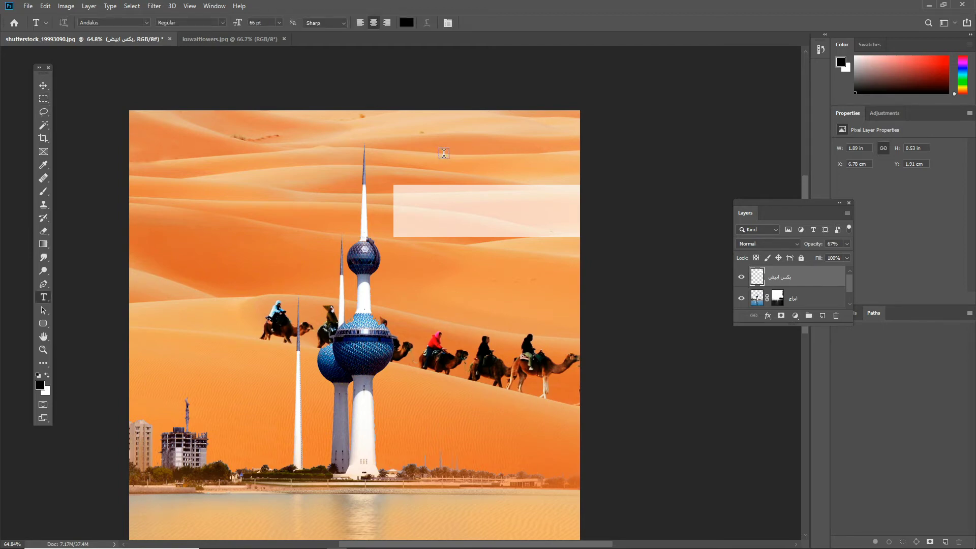
pyautogui.click(432, 212)
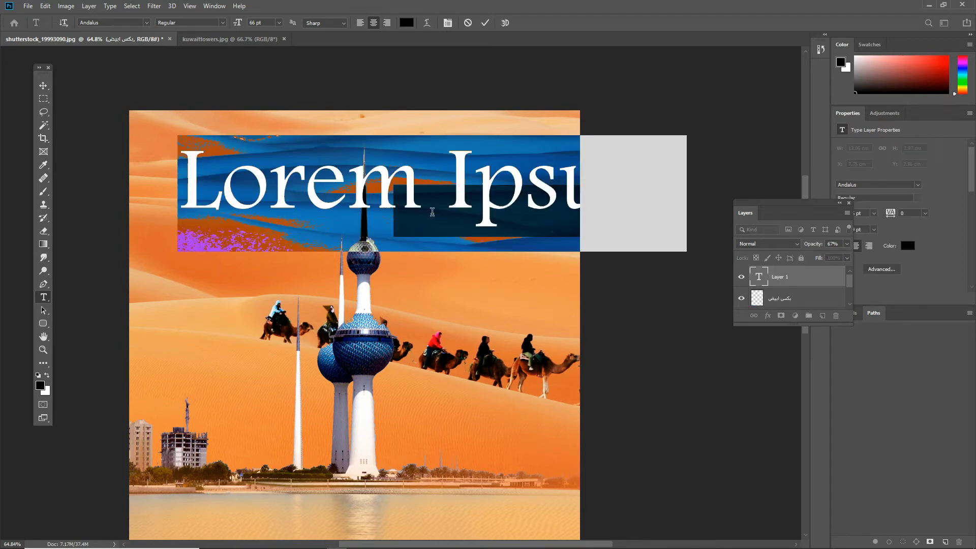
pyautogui.press('super+space')
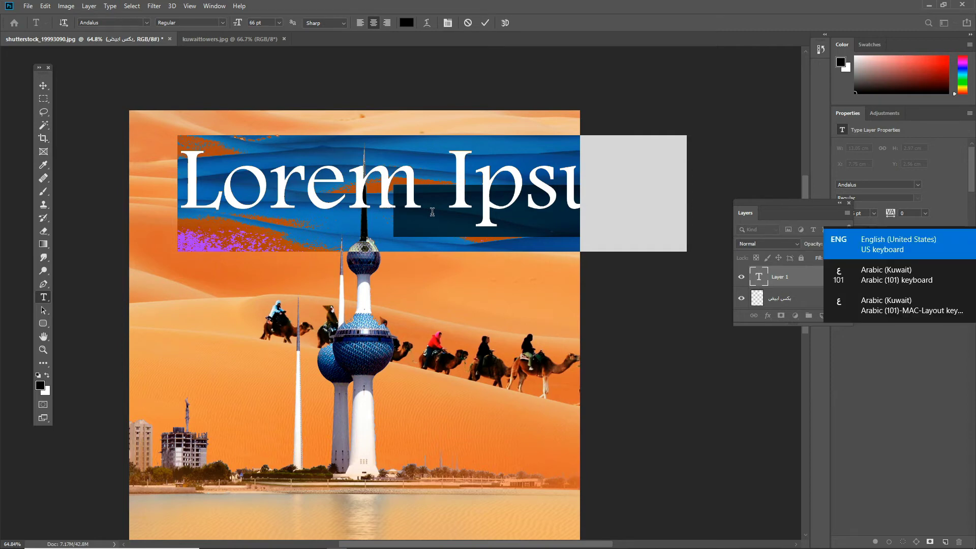
pyautogui.press('super+space')
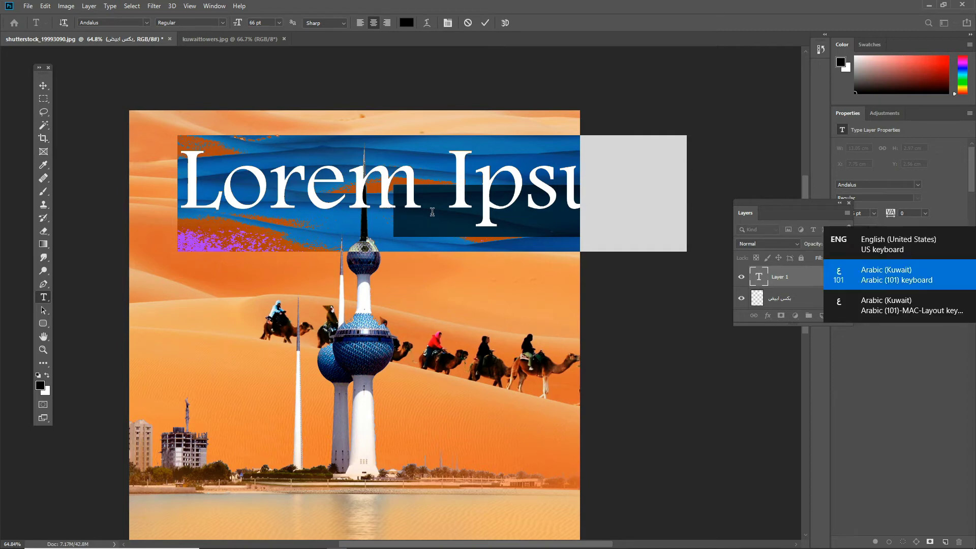
pyautogui.press('super+space')
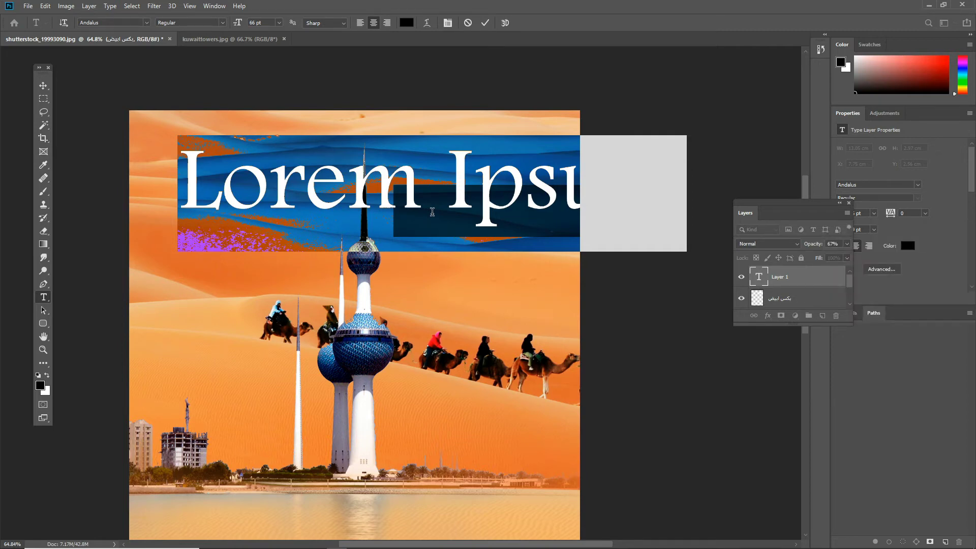
pyautogui.write('الكو')
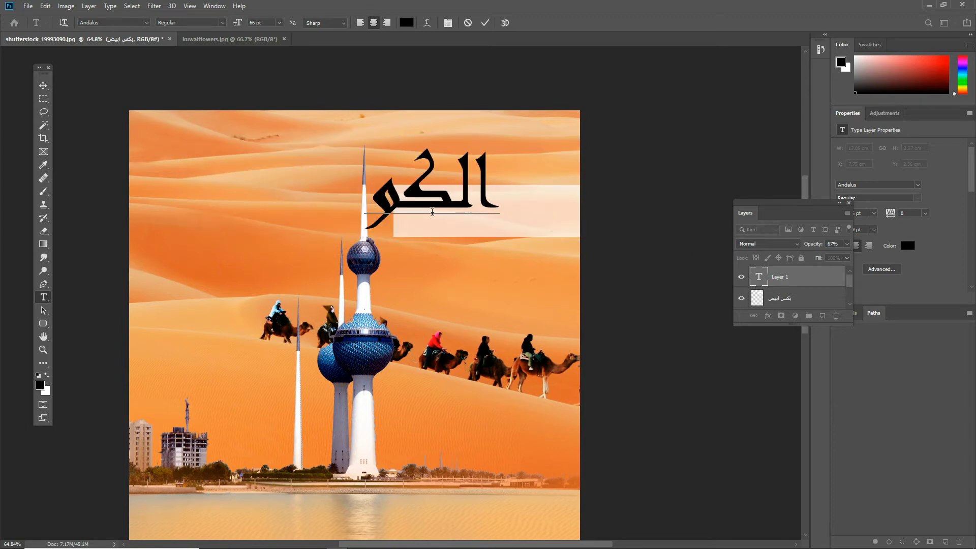
pyautogui.write('يت ملاذ الأ')
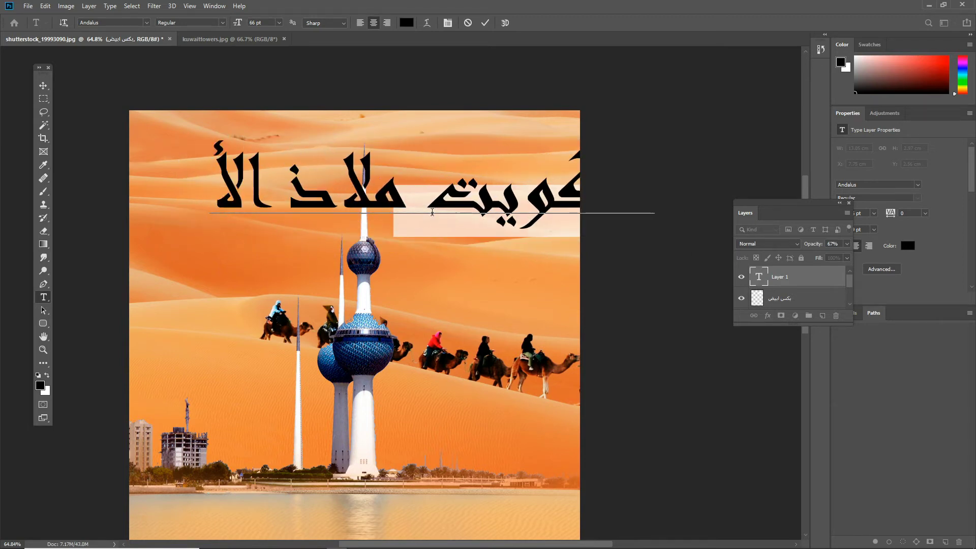
pyautogui.press('BackSpace')
pyautogui.write('آمنين')
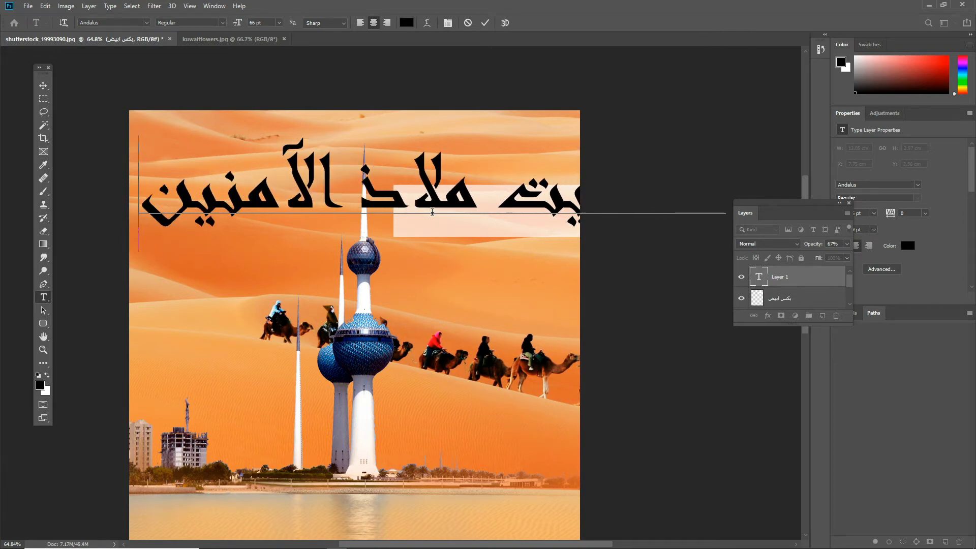
# Select the whole Arabic caption and reduce its font size to 24 pt
pyautogui.hotkey('ctrl', 'a')
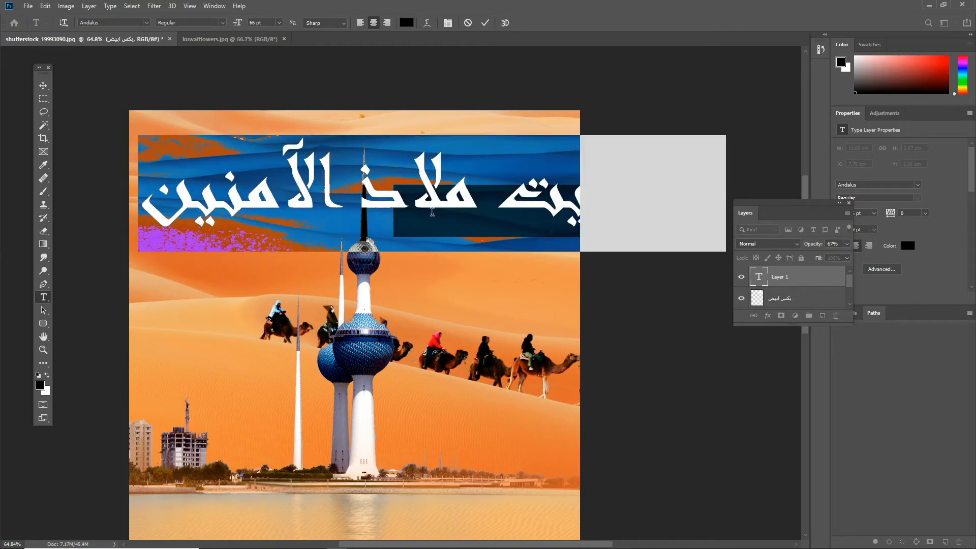
pyautogui.click(433, 212)
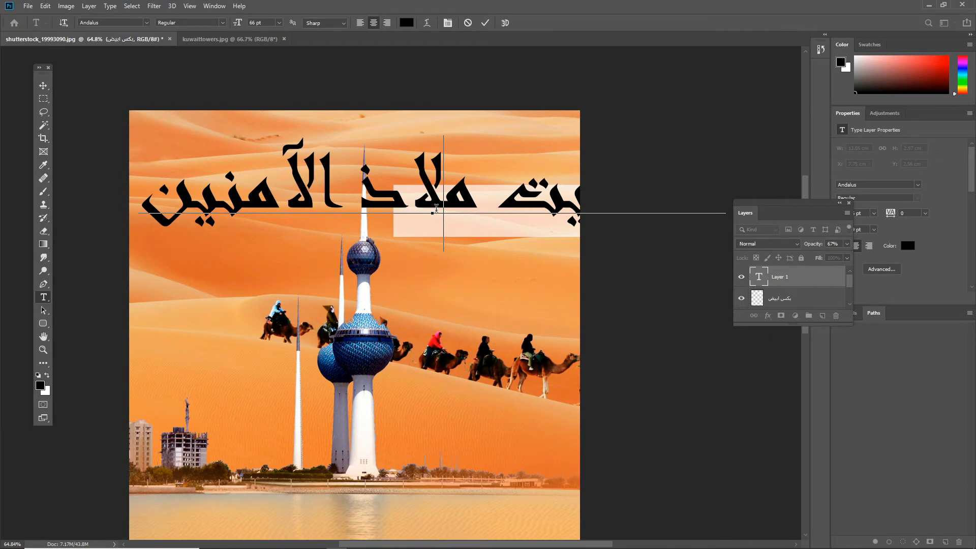
pyautogui.hotkey('ctrl', 'a')
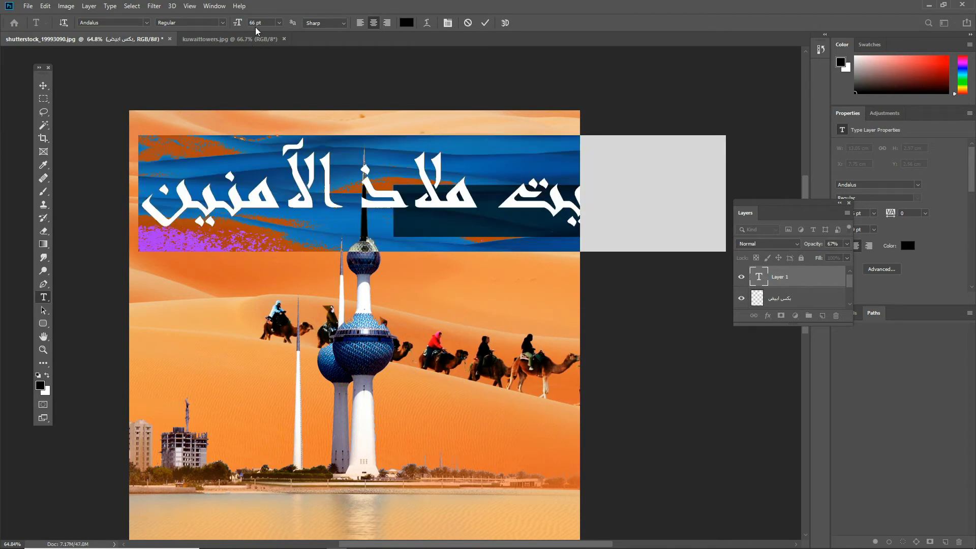
pyautogui.click(279, 22)
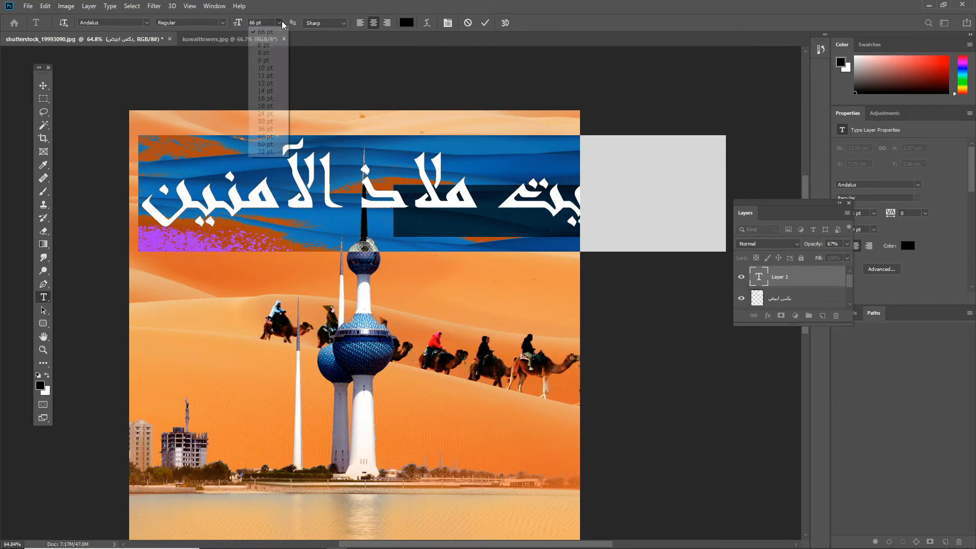
pyautogui.click(275, 129)
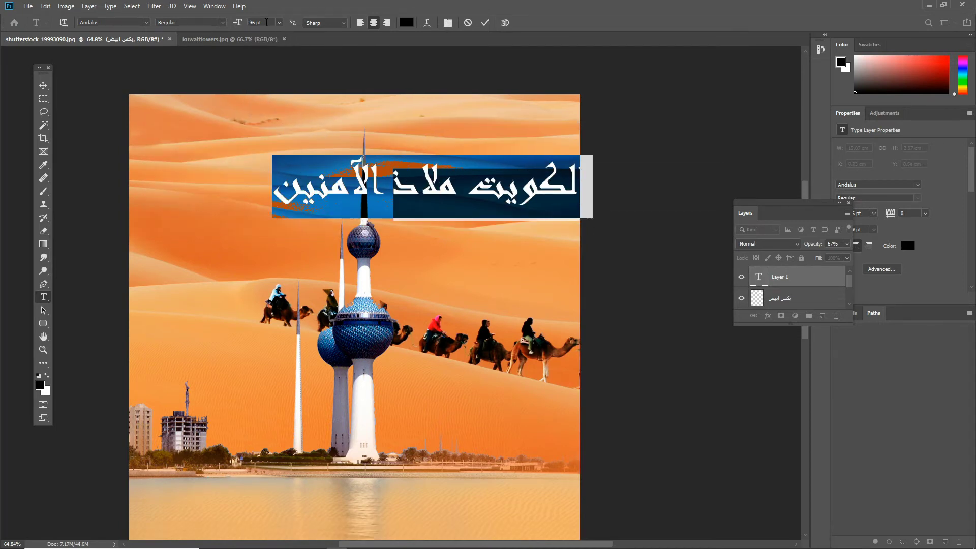
pyautogui.moveTo(265, 23); pyautogui.dragTo(246, 22)
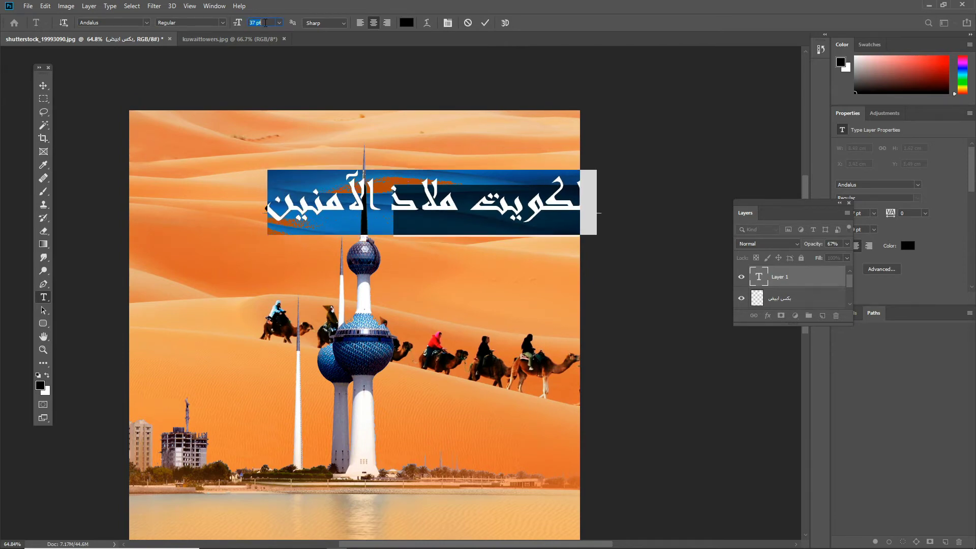
pyautogui.press('Down')
pyautogui.press('Down')
pyautogui.press('Down')
pyautogui.press('Down')
pyautogui.press('Down')
pyautogui.press('Down')
pyautogui.press('Down')
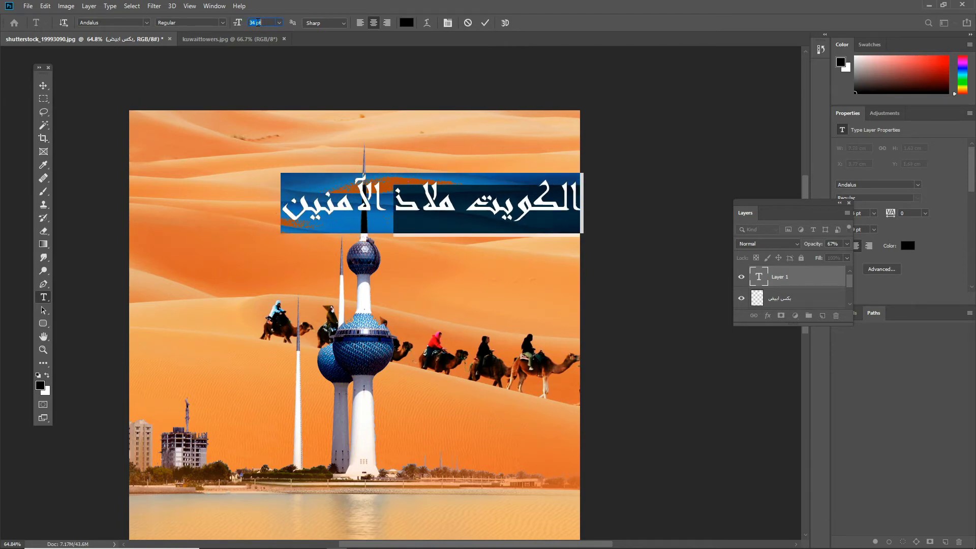
pyautogui.press('Down')
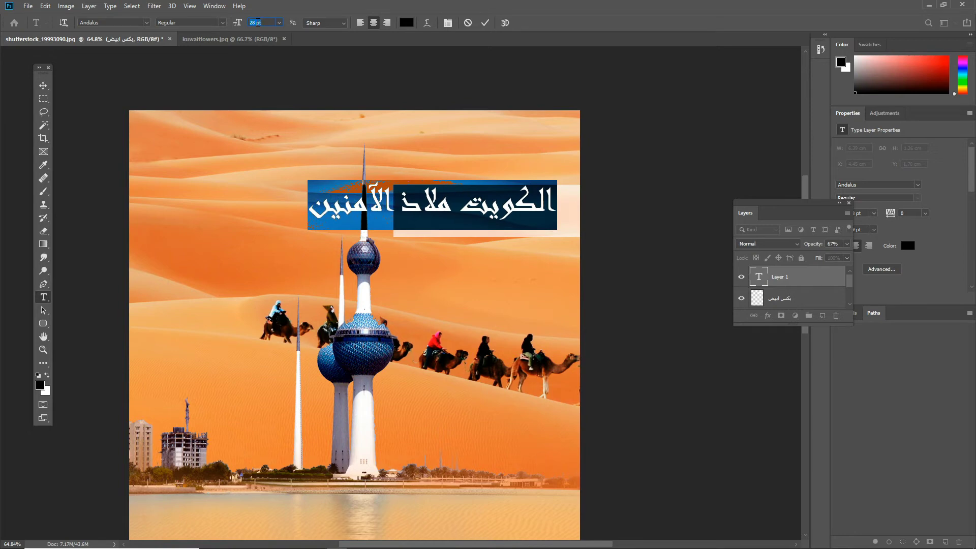
pyautogui.press('Down')
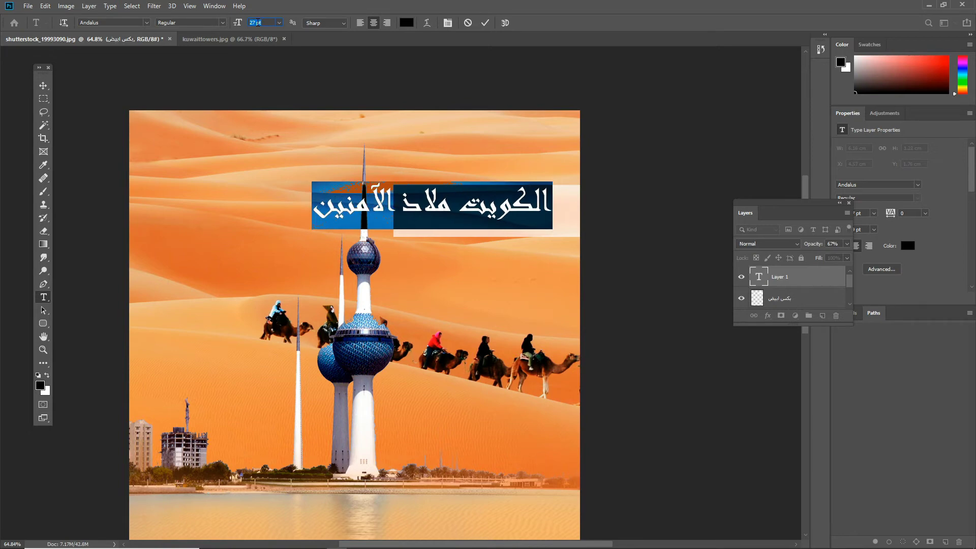
pyautogui.press('Down')
pyautogui.press('Down')
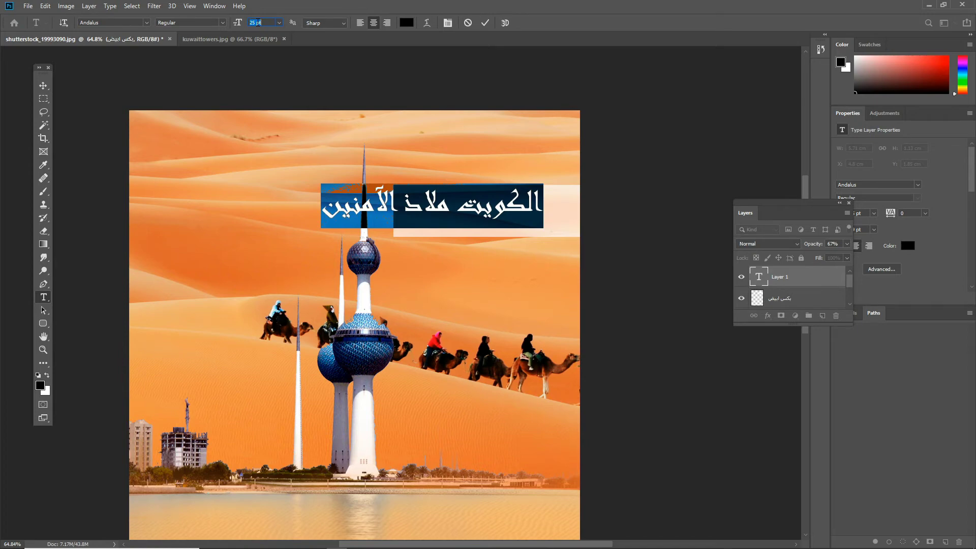
pyautogui.press('Down')
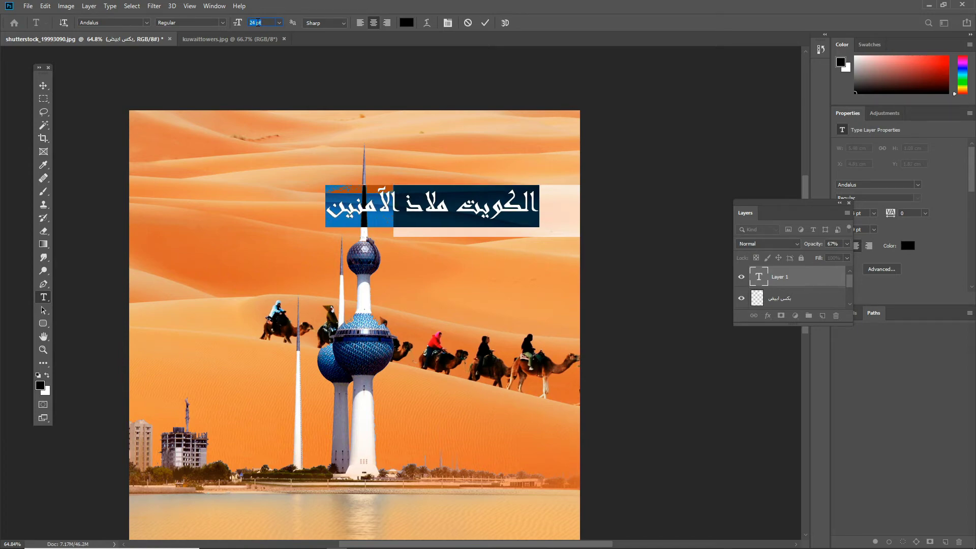
# Move the Arabic caption to X 5.91 cm, Y 2.05 cm over the white box, and enlarge the layer list to show all layers
pyautogui.click(42, 91)
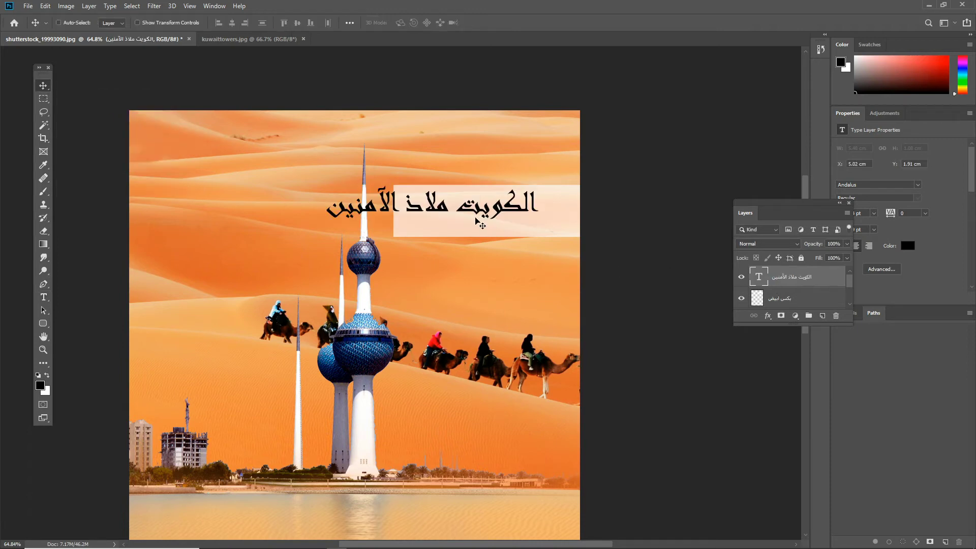
pyautogui.moveTo(477, 213); pyautogui.dragTo(511, 219)
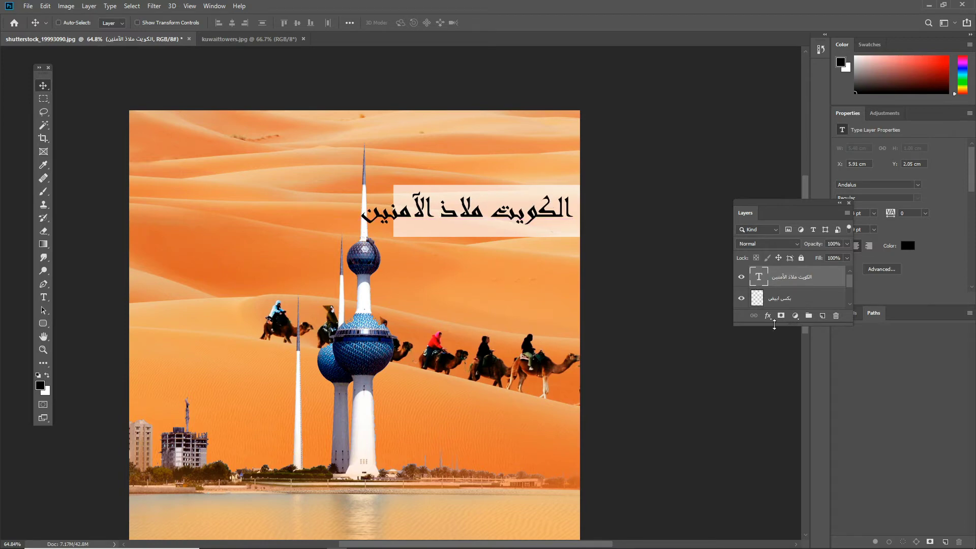
pyautogui.moveTo(773, 330); pyautogui.dragTo(767, 437)
pyautogui.moveTo(777, 205); pyautogui.dragTo(687, 152)
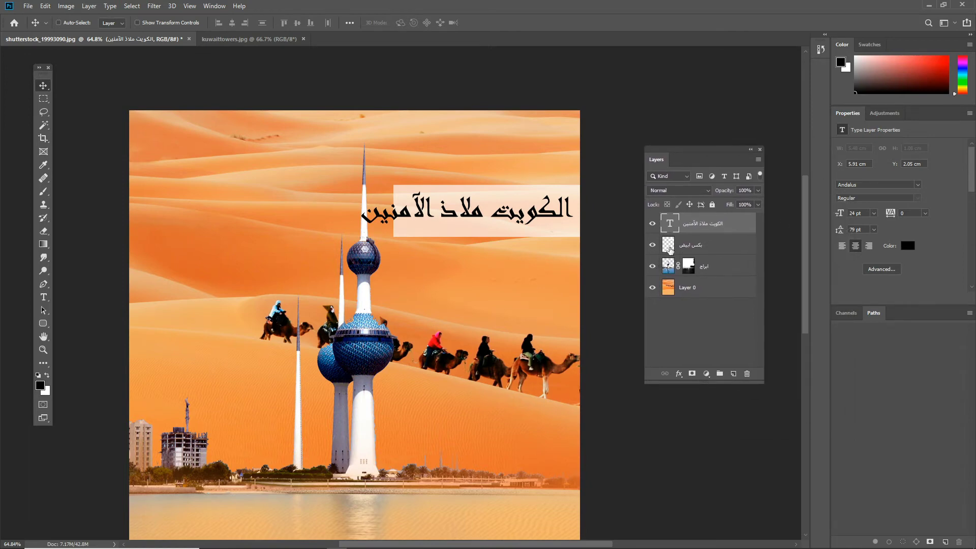
# Transform the white box layer to about 2.83 by 0.45 in, extending it leftward past the tall tower behind the whole caption
pyautogui.click(668, 247)
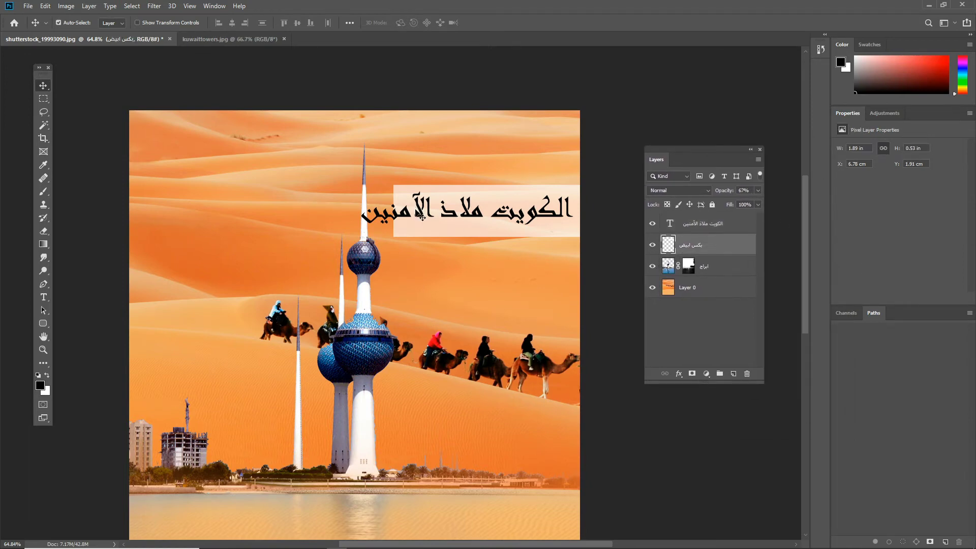
pyautogui.hotkey('ctrl', 't')
pyautogui.moveTo(393, 211); pyautogui.dragTo(349, 210)
pyautogui.moveTo(464, 245)
pyautogui.mouseDown()
pyautogui.moveTo(463, 219)
pyautogui.moveTo(463, 254)
pyautogui.moveTo(464, 230)
pyautogui.mouseUp()
pyautogui.moveTo(464, 179); pyautogui.dragTo(465, 187)
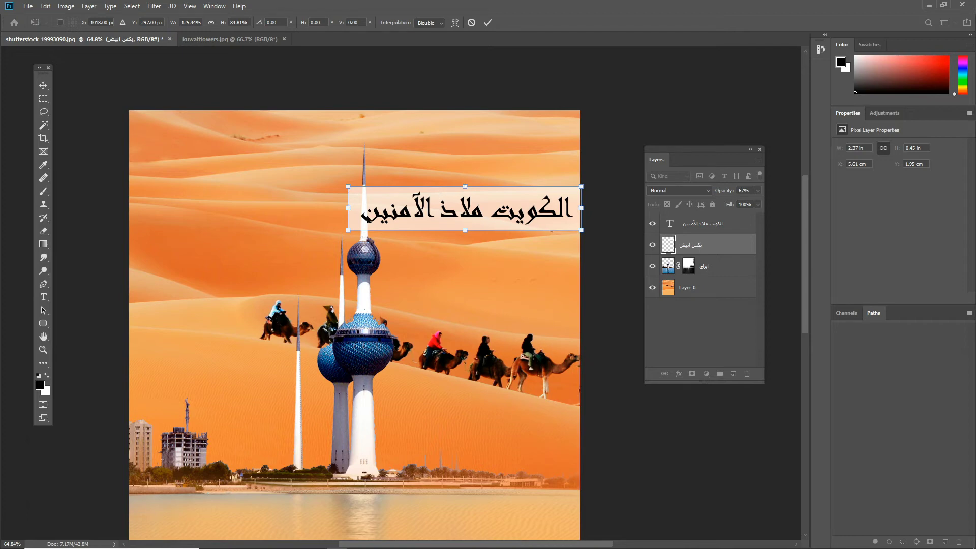
pyautogui.moveTo(350, 211); pyautogui.dragTo(351, 209)
pyautogui.moveTo(351, 208); pyautogui.dragTo(304, 204)
pyautogui.press('Return')
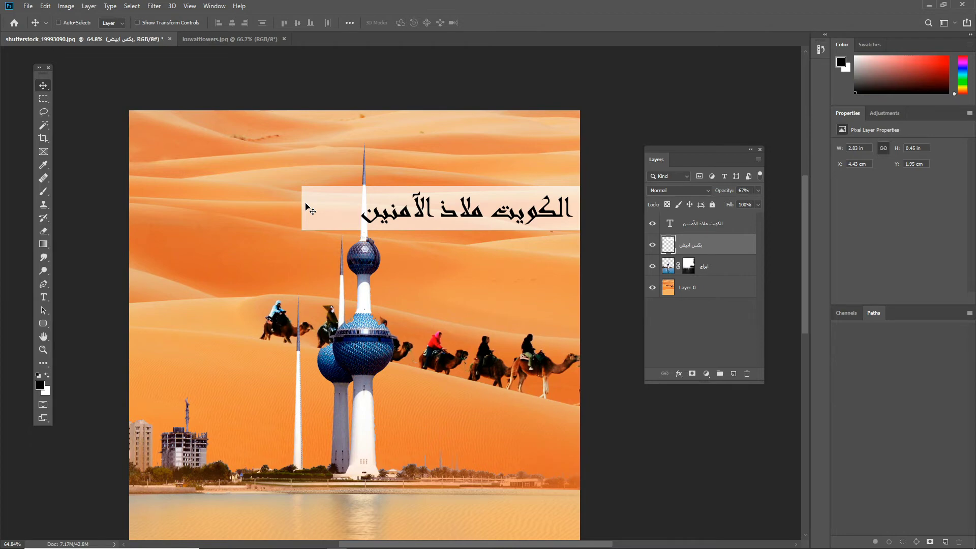
# Change the Arabic caption's text color to blue 0005e8
pyautogui.click(668, 224)
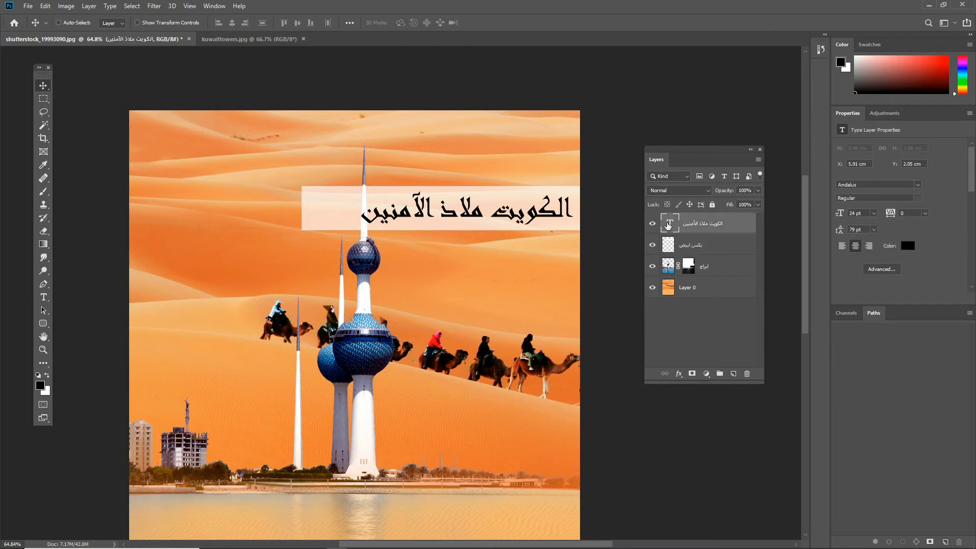
pyautogui.doubleClick(668, 224)
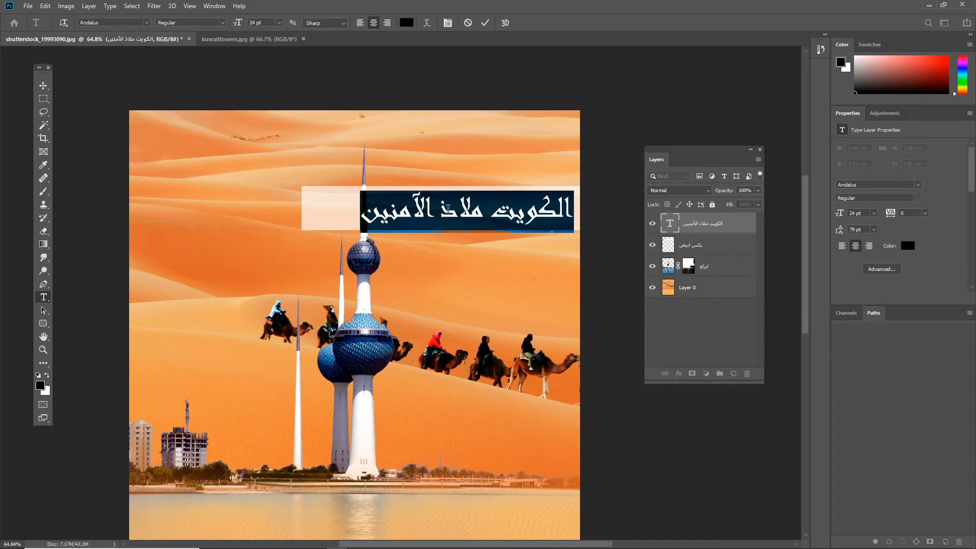
pyautogui.click(406, 23)
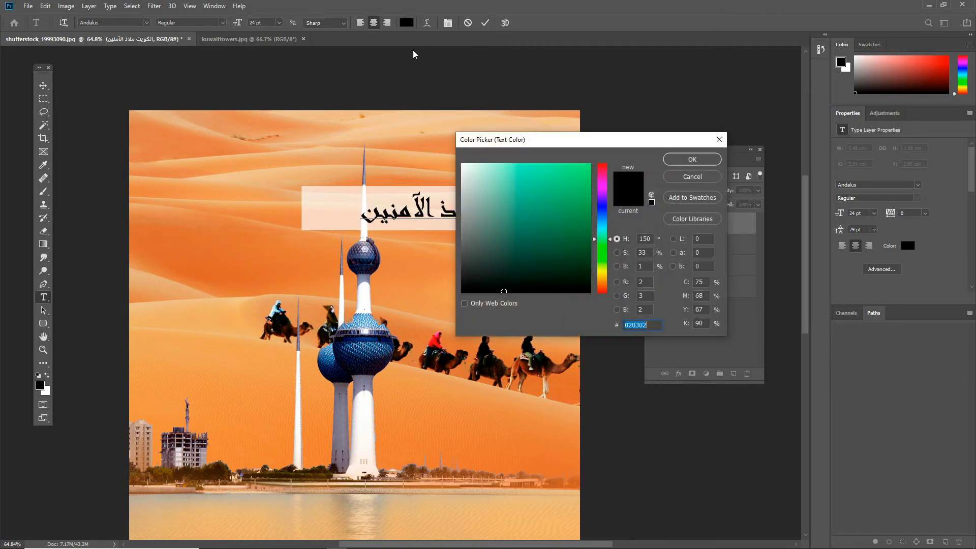
pyautogui.click(599, 207)
pyautogui.moveTo(590, 214); pyautogui.dragTo(590, 175)
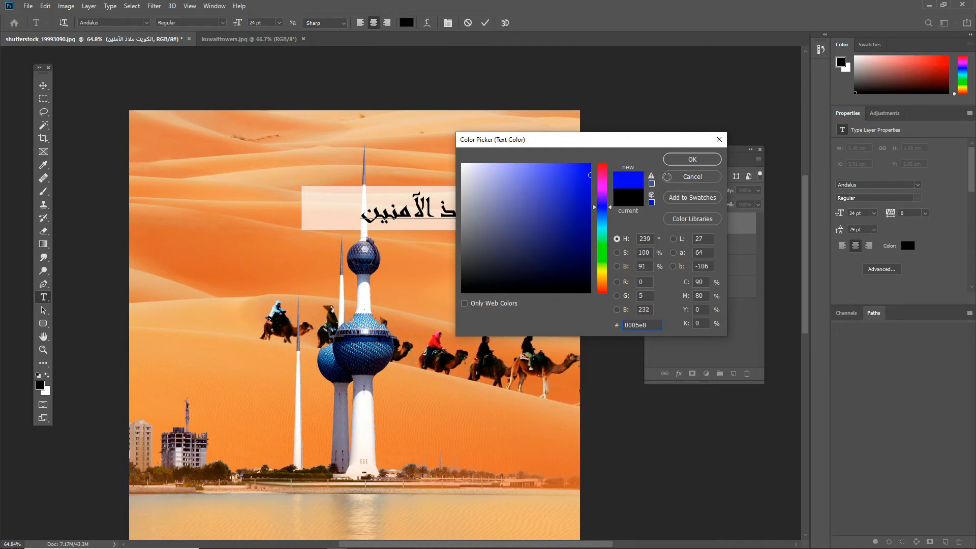
pyautogui.click(693, 159)
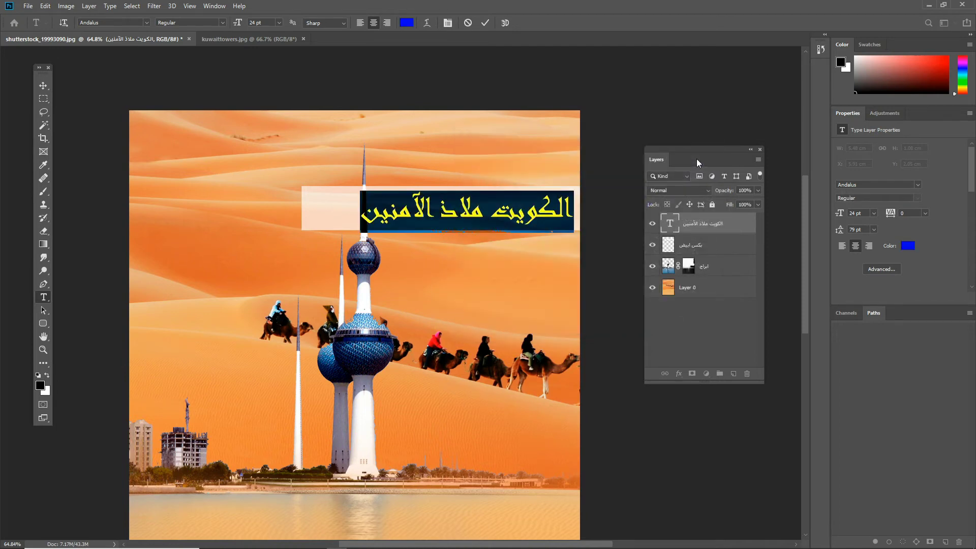
pyautogui.click(44, 86)
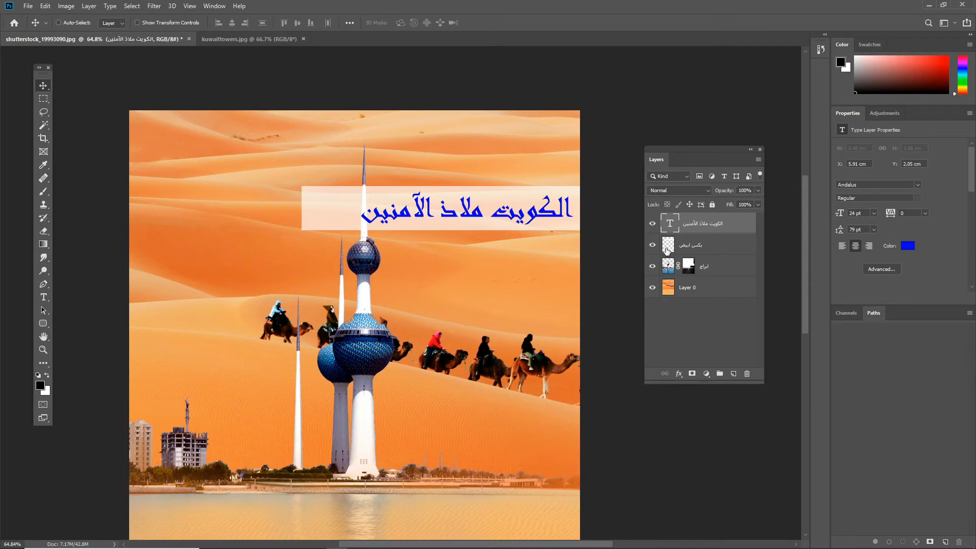
# Add a layer mask to the white box and fade its left end with a soft 200 px black brush at 15% opacity
pyautogui.click(666, 247)
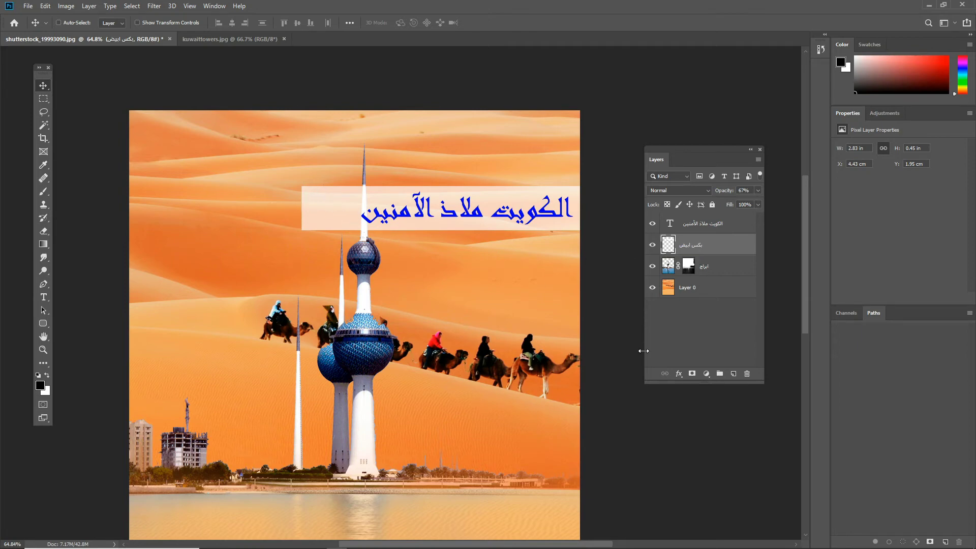
pyautogui.click(691, 375)
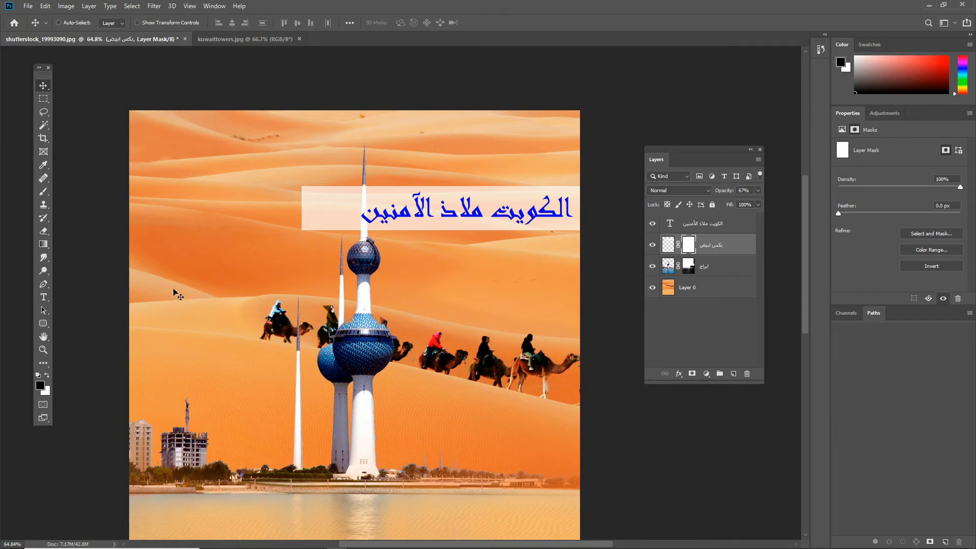
pyautogui.click(44, 192)
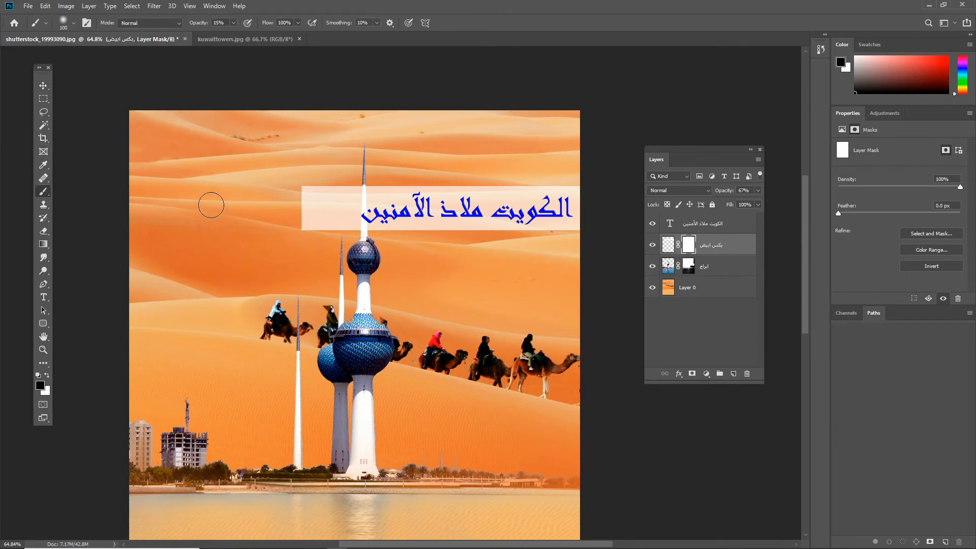
pyautogui.press(']')
pyautogui.press(']')
pyautogui.press(']')
pyautogui.press(']')
pyautogui.moveTo(294, 199)
pyautogui.mouseDown()
pyautogui.moveTo(266, 213)
pyautogui.moveTo(270, 228)
pyautogui.moveTo(290, 224)
pyautogui.moveTo(304, 200)
pyautogui.moveTo(290, 191)
pyautogui.moveTo(276, 227)
pyautogui.moveTo(296, 207)
pyautogui.moveTo(276, 190)
pyautogui.moveTo(304, 239)
pyautogui.moveTo(290, 246)
pyautogui.moveTo(305, 218)
pyautogui.moveTo(289, 191)
pyautogui.moveTo(323, 168)
pyautogui.moveTo(294, 178)
pyautogui.moveTo(334, 185)
pyautogui.moveTo(305, 178)
pyautogui.moveTo(342, 159)
pyautogui.moveTo(291, 174)
pyautogui.moveTo(300, 173)
pyautogui.moveTo(279, 207)
pyautogui.moveTo(348, 257)
pyautogui.moveTo(327, 246)
pyautogui.moveTo(359, 248)
pyautogui.moveTo(321, 239)
pyautogui.moveTo(327, 227)
pyautogui.moveTo(318, 244)
pyautogui.moveTo(330, 245)
pyautogui.moveTo(322, 201)
pyautogui.moveTo(283, 188)
pyautogui.moveTo(392, 168)
pyautogui.moveTo(358, 177)
pyautogui.mouseUp()
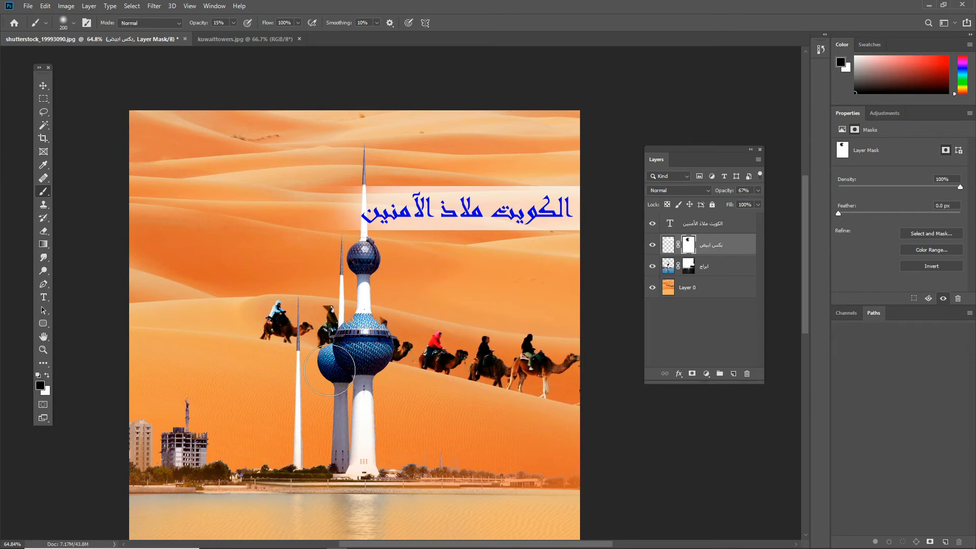
# Examine the finished towers-and-desert composite with its caption and faded box, both close up and as a whole
pyautogui.click(43, 85)
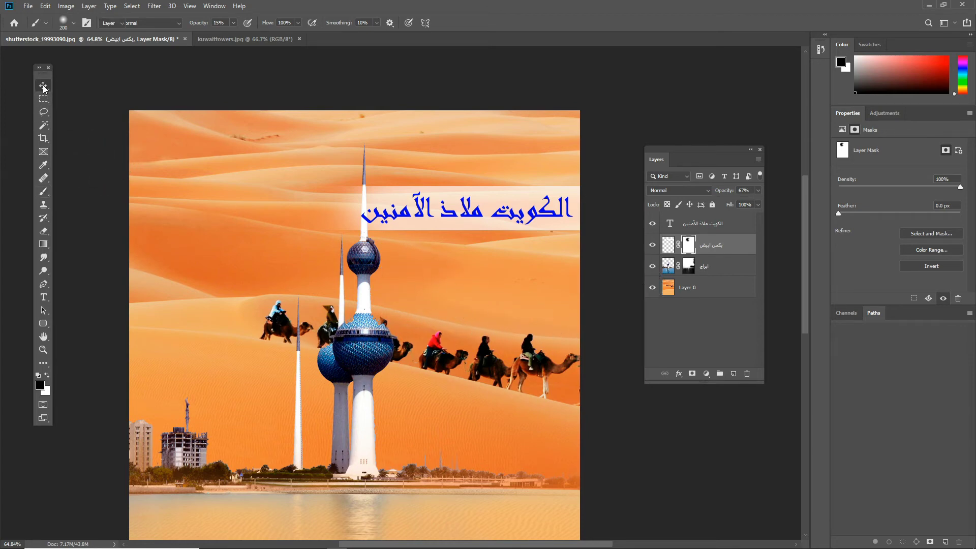
pyautogui.press('ctrl')
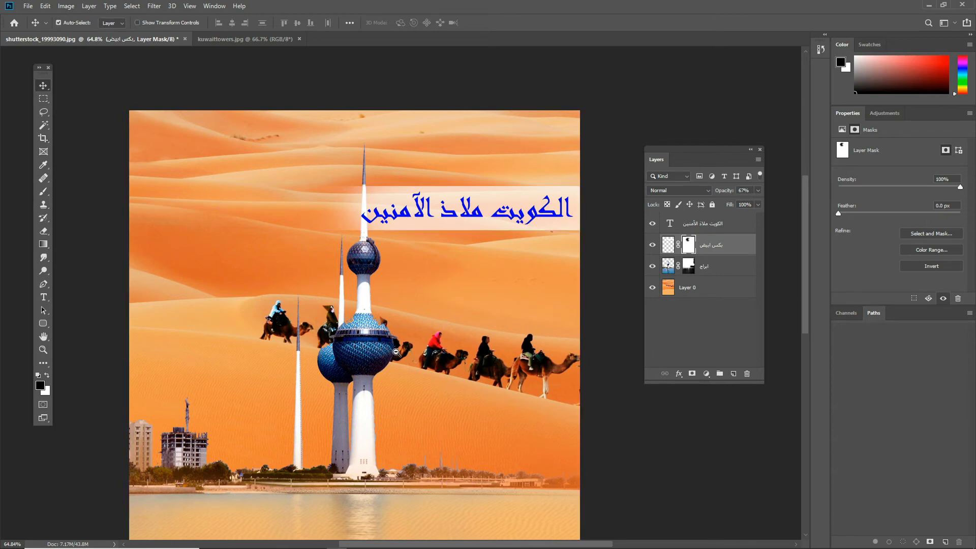
pyautogui.press('ctrl')
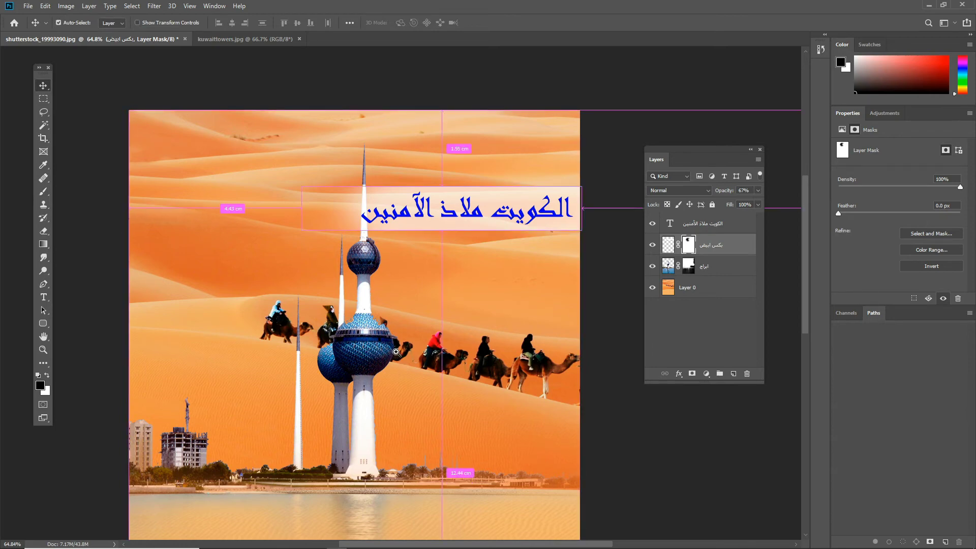
pyautogui.scroll(-3, 395, 352)
pyautogui.scroll(2, 396, 352)
pyautogui.moveTo(396, 352); pyautogui.dragTo(400, 301)
pyautogui.scroll(-2, 400, 302)
pyautogui.scroll(3, 401, 303)
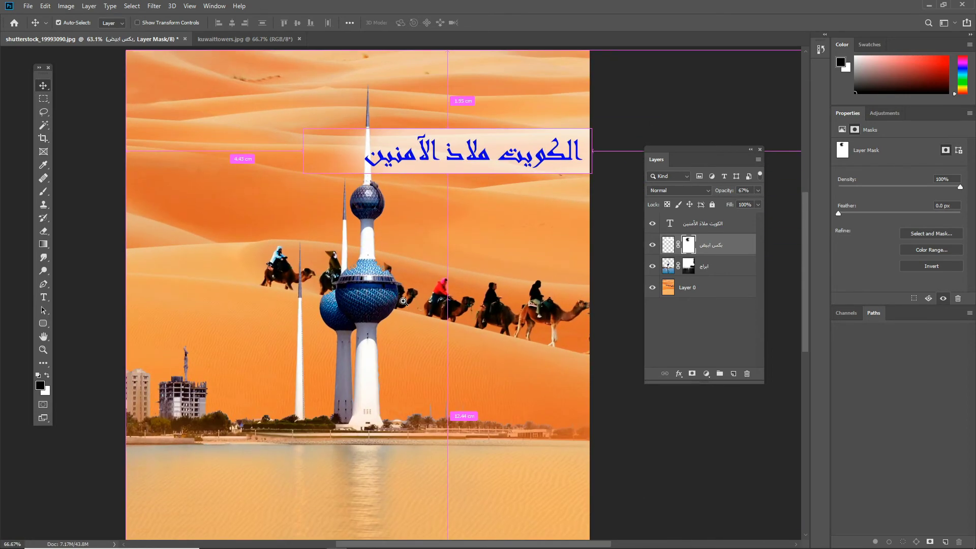
pyautogui.scroll(-2, 405, 305)
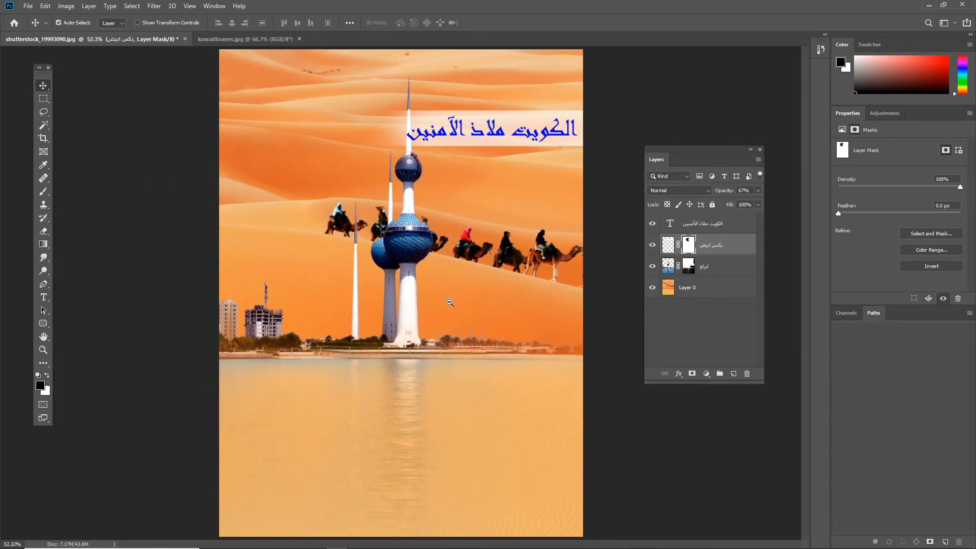
pyautogui.scroll(-2, 444, 295)
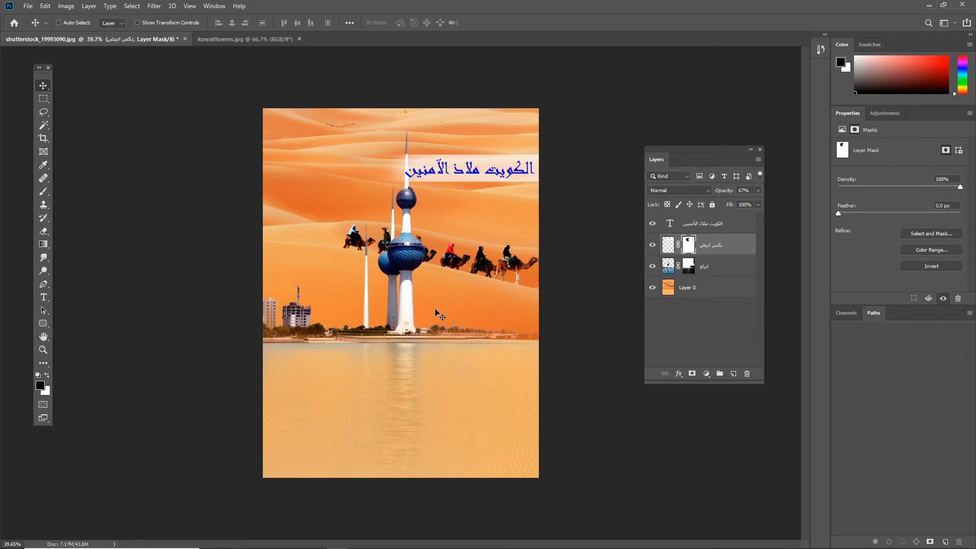
pyautogui.moveTo(420, 285); pyautogui.dragTo(449, 278)
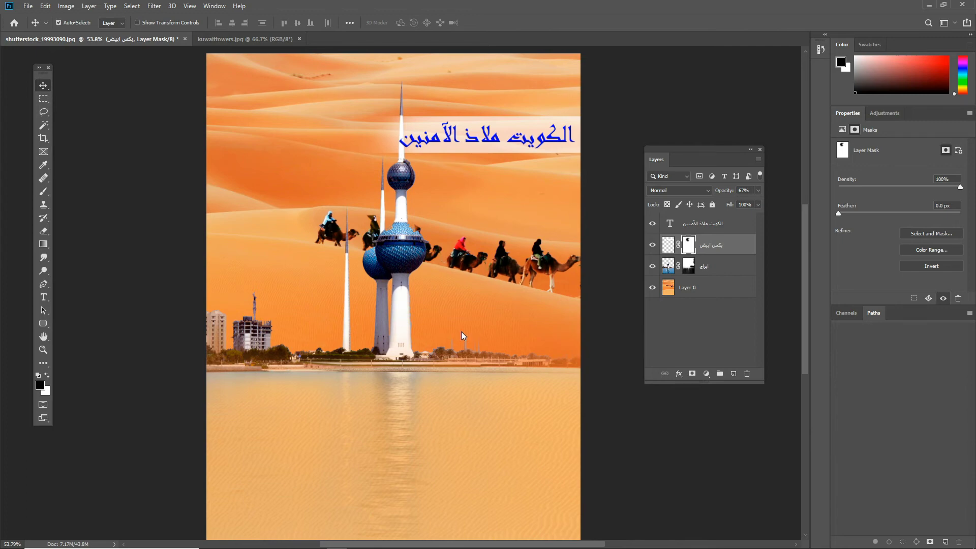
# Close the original kuwaittowers.jpg image and return to the composite document
pyautogui.hotkey('ctrl', 'o')
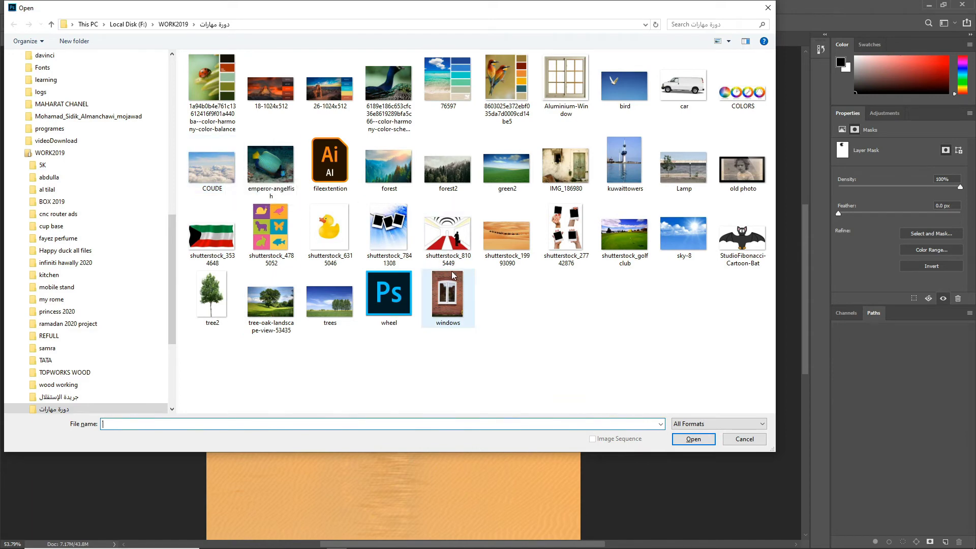
pyautogui.click(744, 440)
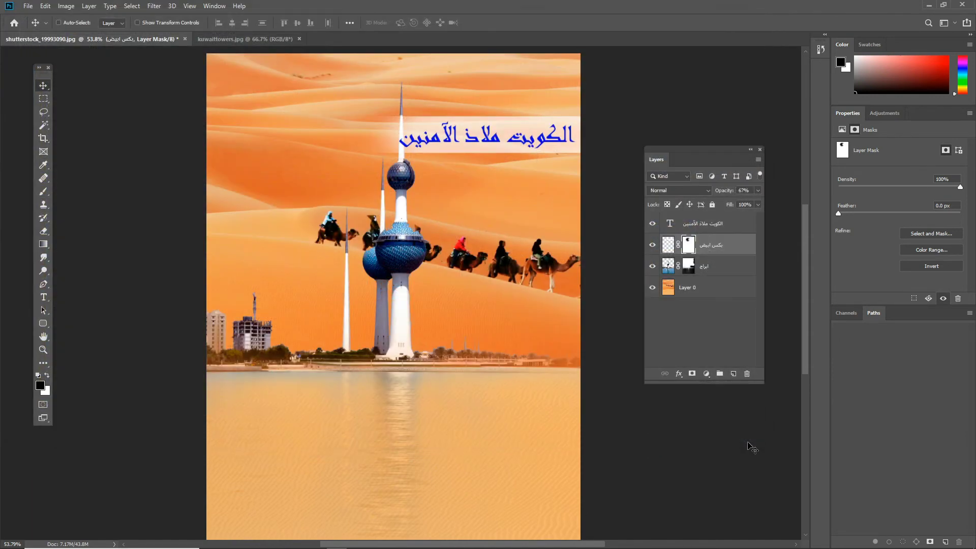
pyautogui.click(248, 42)
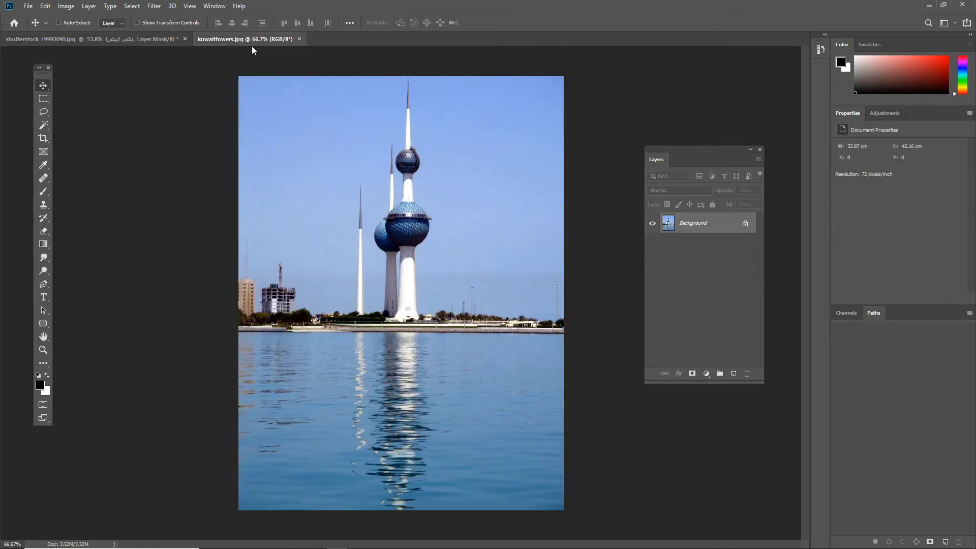
pyautogui.click(299, 39)
pyautogui.press('ctrl')
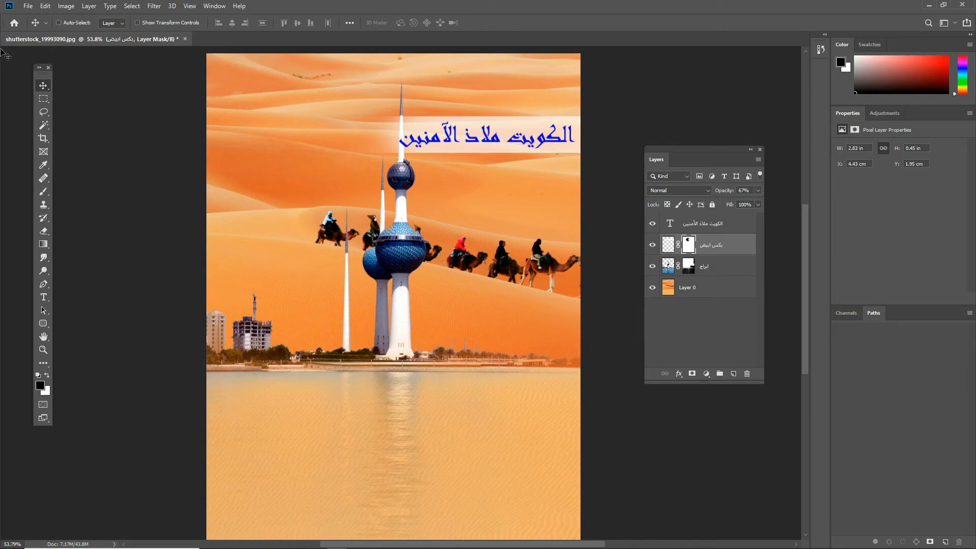
# Save the composite as a Photoshop file named kuwait2 with its layers kept
pyautogui.click(28, 8)
pyautogui.click(80, 120)
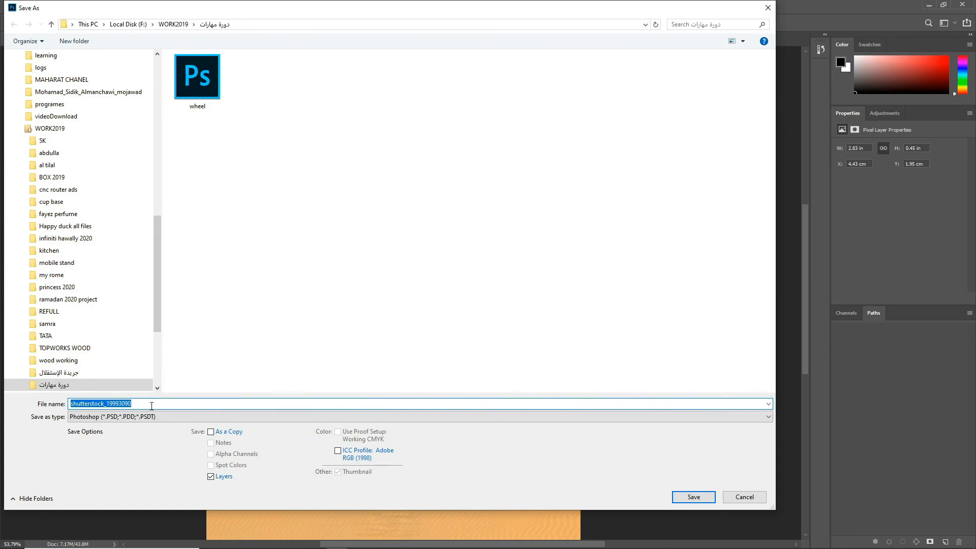
pyautogui.write('ب')
pyautogui.press('super+space')
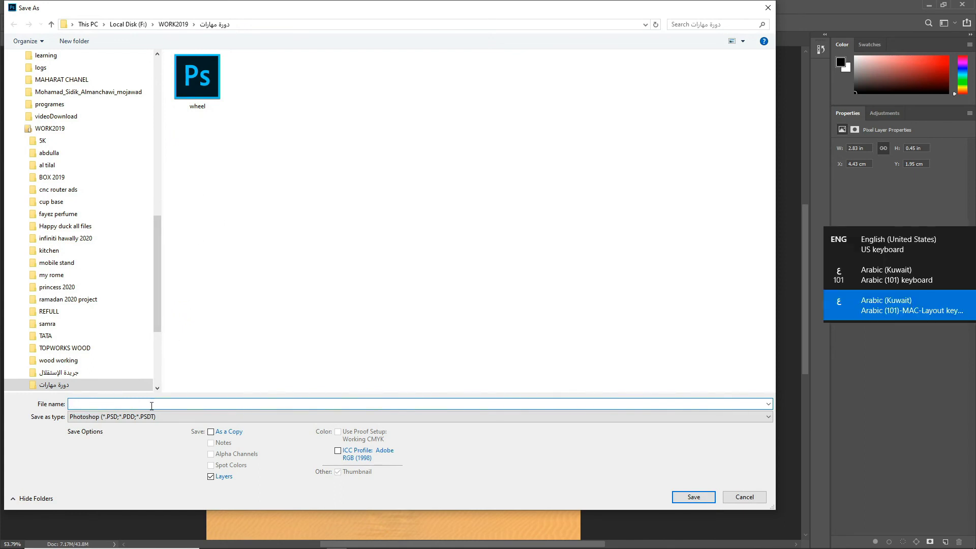
pyautogui.press('super+space')
pyautogui.write('kuwait')
pyautogui.press('Return')
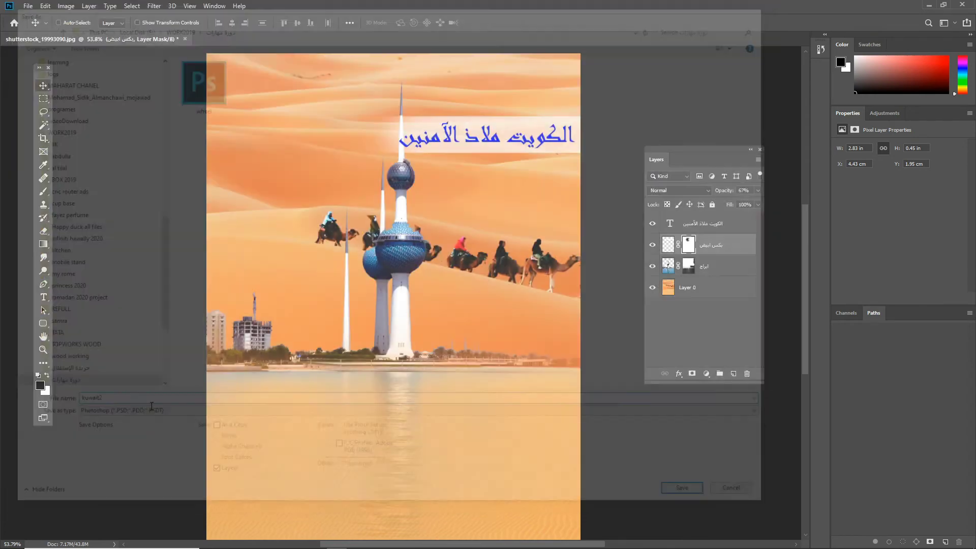
pyautogui.press('Return')
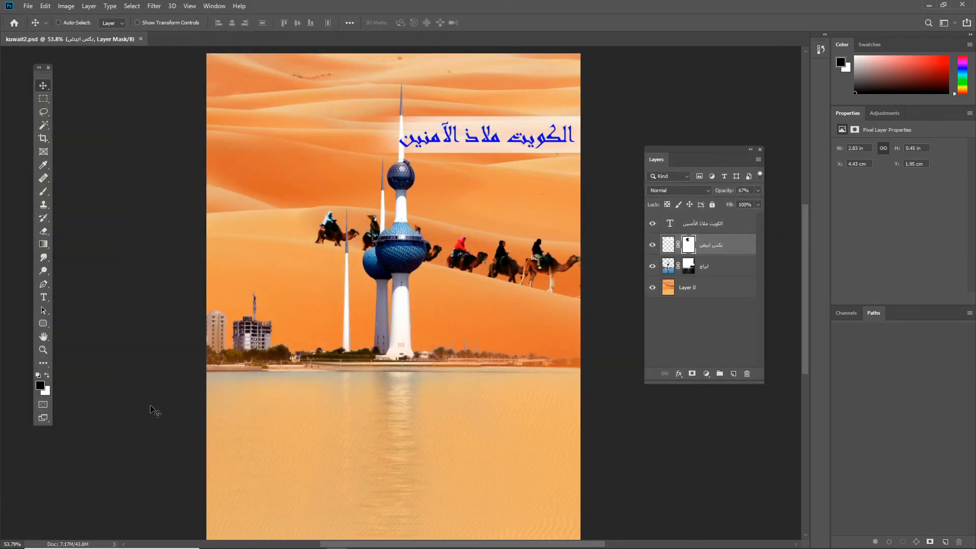
# Open the images shutterstock_19993090 and tree-oak-landscape-view-53435 from the course folder
pyautogui.hotkey('ctrl', 'o')
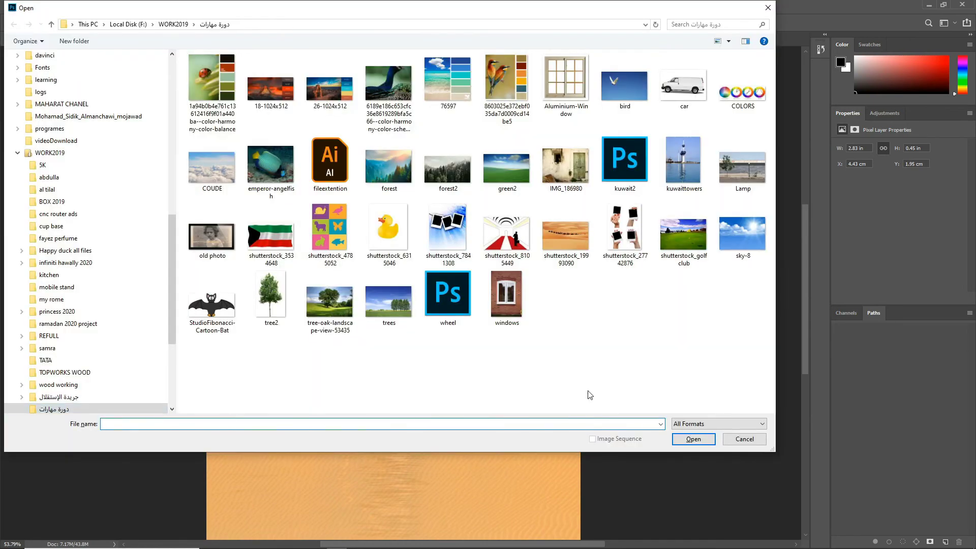
pyautogui.doubleClick(562, 241)
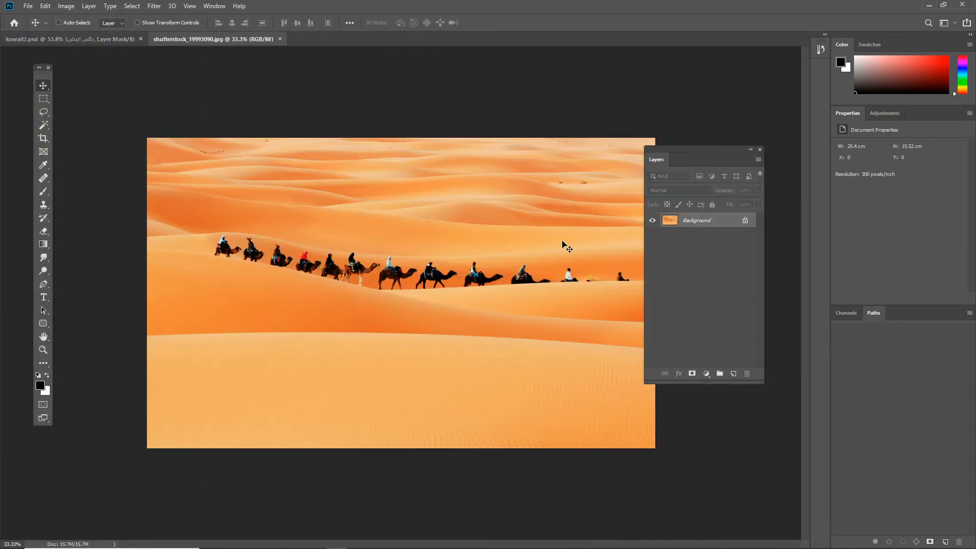
pyautogui.hotkey('ctrl', 'o')
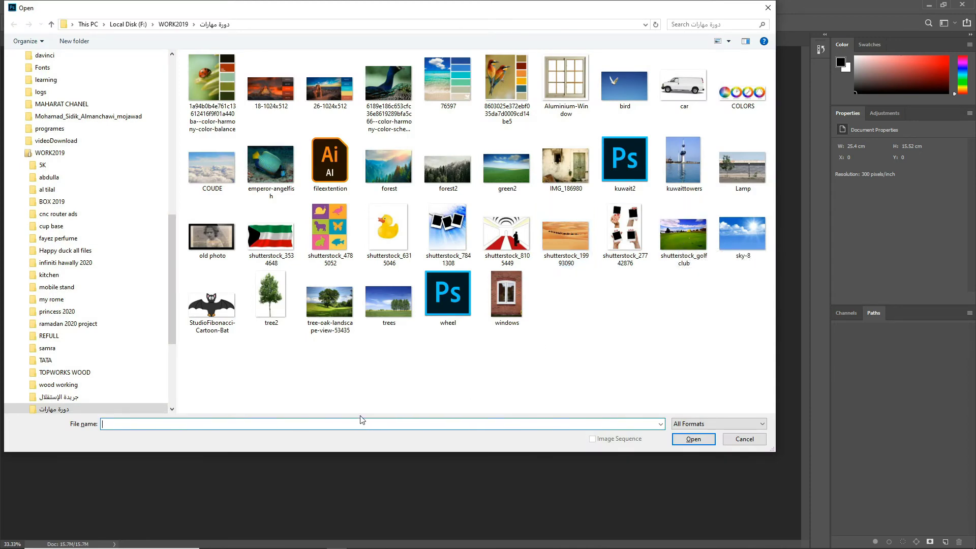
pyautogui.doubleClick(334, 315)
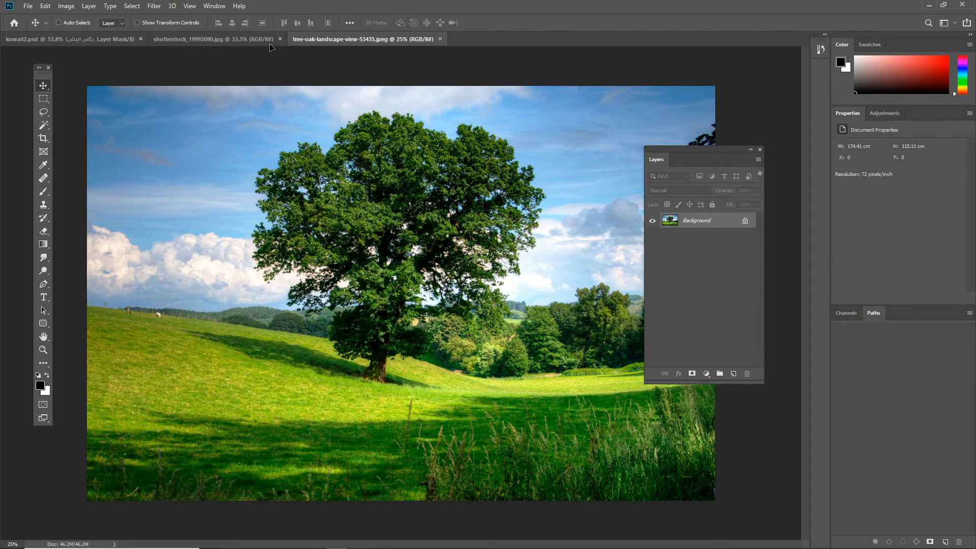
# Copy the oak tree landscape into the desert document as a new layer and reposition it over the canvas
pyautogui.moveTo(266, 42); pyautogui.dragTo(368, 352)
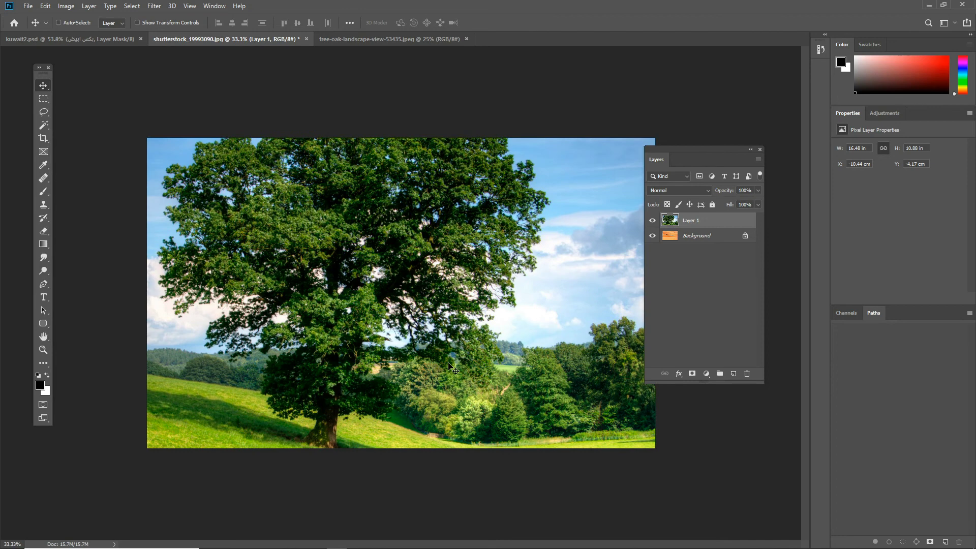
pyautogui.moveTo(448, 361); pyautogui.dragTo(431, 309)
pyautogui.hotkey('ctrl', 't')
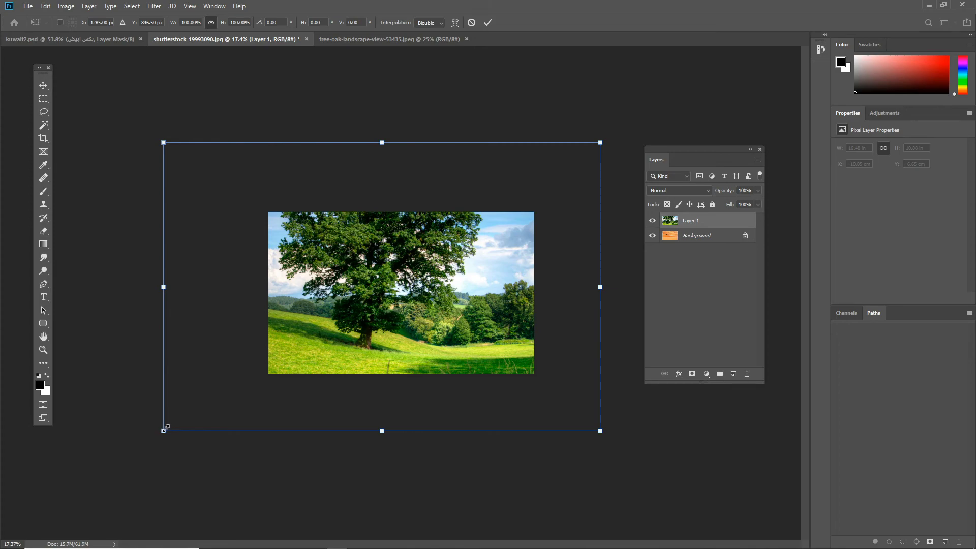
pyautogui.press('Return')
pyautogui.moveTo(401, 323); pyautogui.dragTo(447, 351)
pyautogui.moveTo(429, 300); pyautogui.dragTo(462, 351)
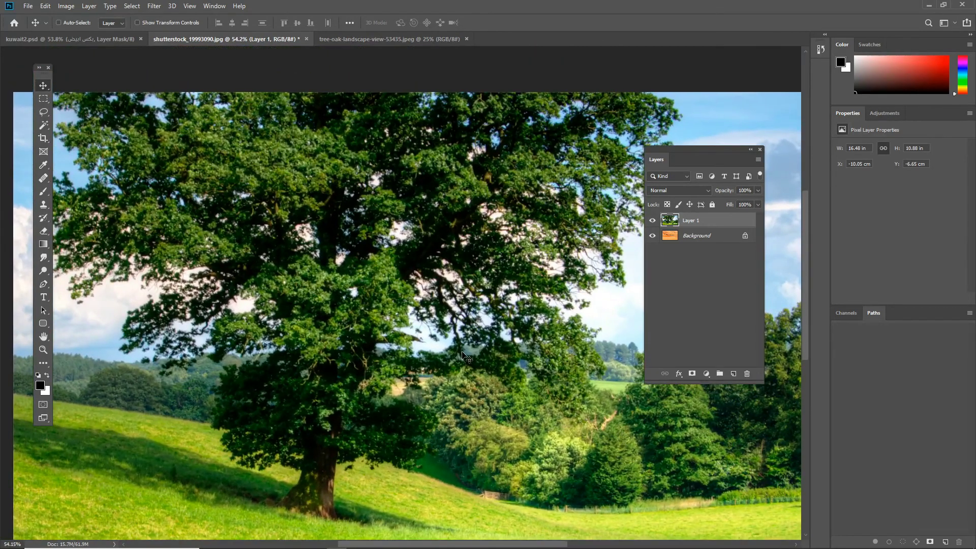
# Scale the oak tree layer down to about 10.1 by 6.67 in so it just covers the desert canvas
pyautogui.hotkey('ctrl', 't')
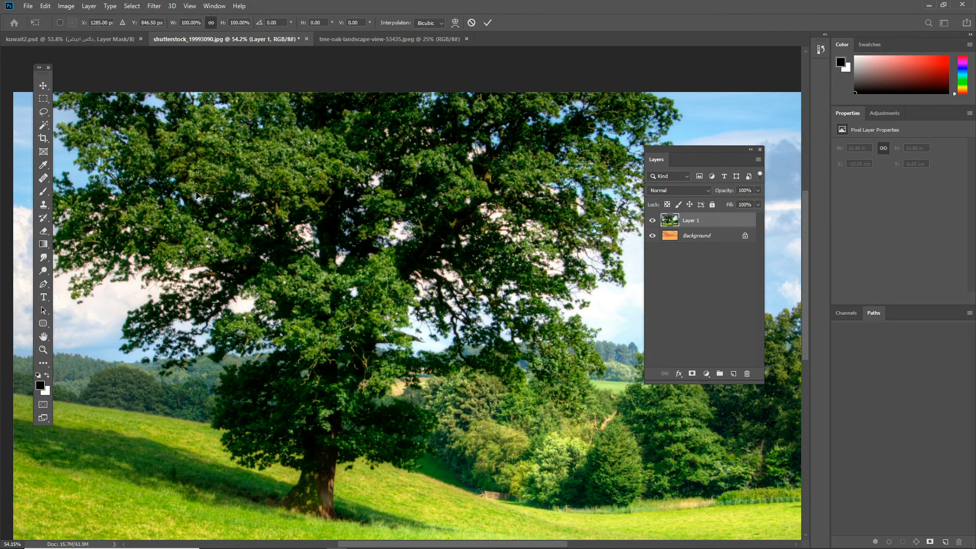
pyautogui.hotkey('ctrl', '0')
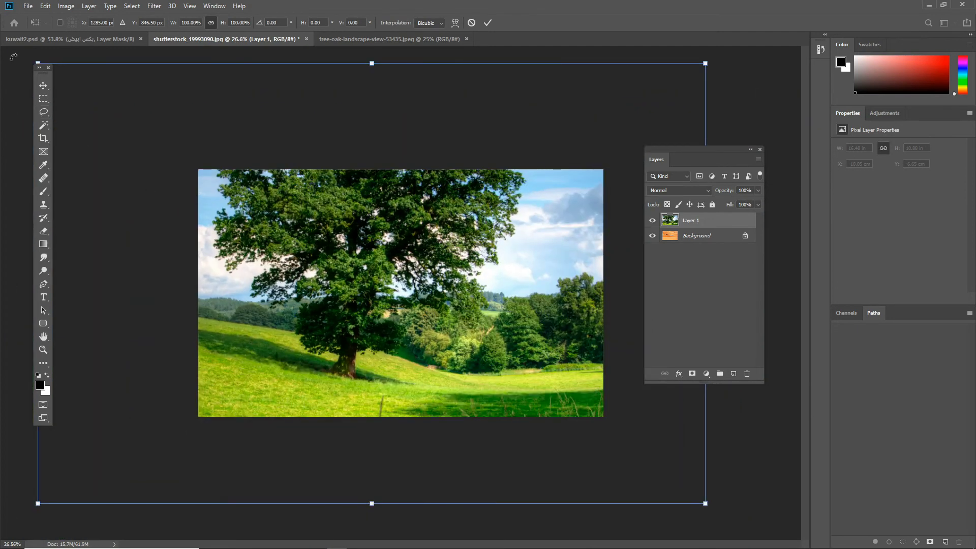
pyautogui.moveTo(38, 63); pyautogui.dragTo(189, 163)
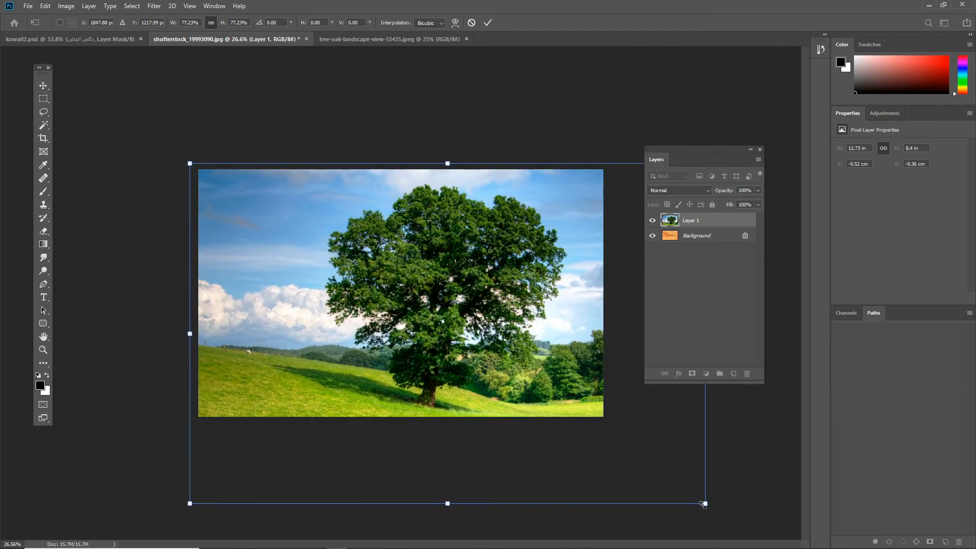
pyautogui.moveTo(706, 504); pyautogui.dragTo(612, 430)
pyautogui.moveTo(189, 438); pyautogui.dragTo(196, 433)
pyautogui.press('Return')
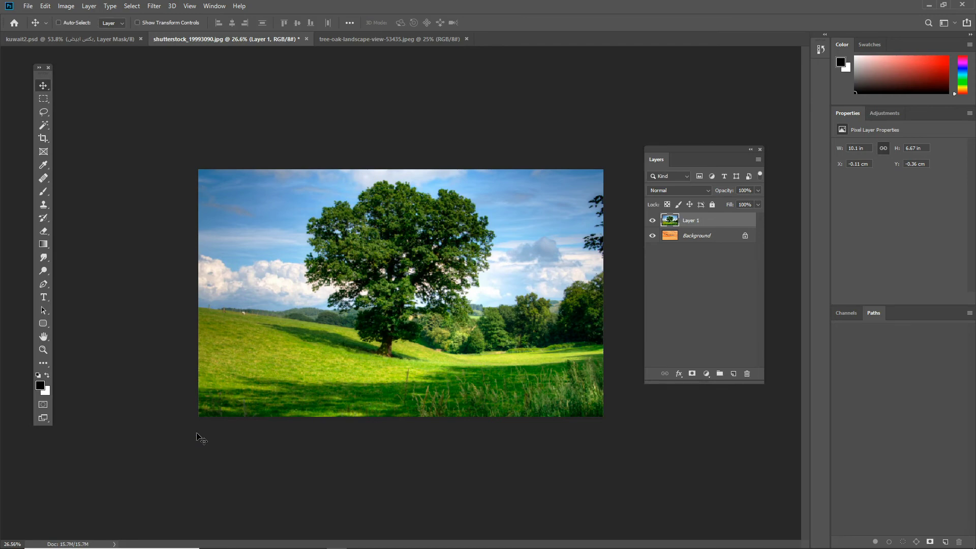
# Compare the tree layer with the desert beneath by toggling its visibility, and add a white layer mask to it
pyautogui.click(651, 222)
pyautogui.click(652, 221)
pyautogui.click(651, 221)
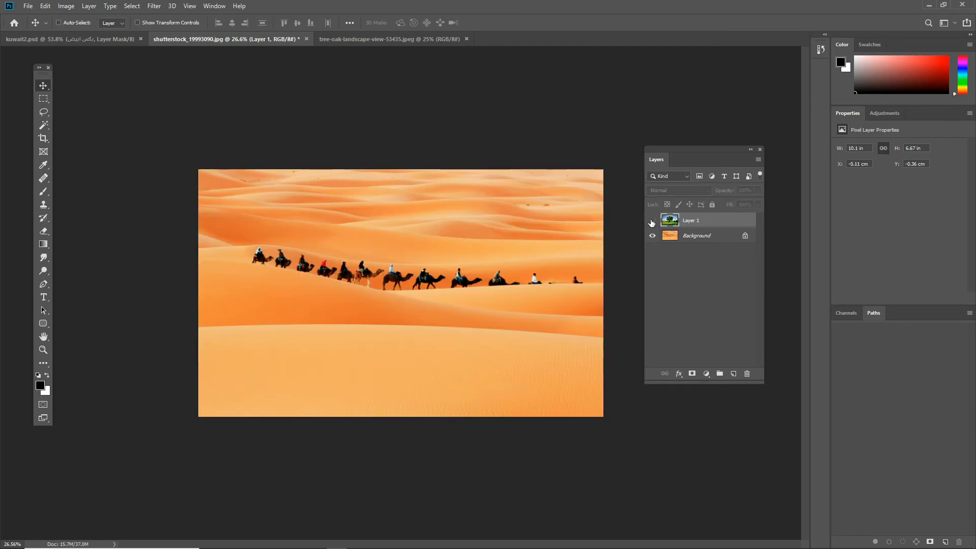
pyautogui.click(652, 222)
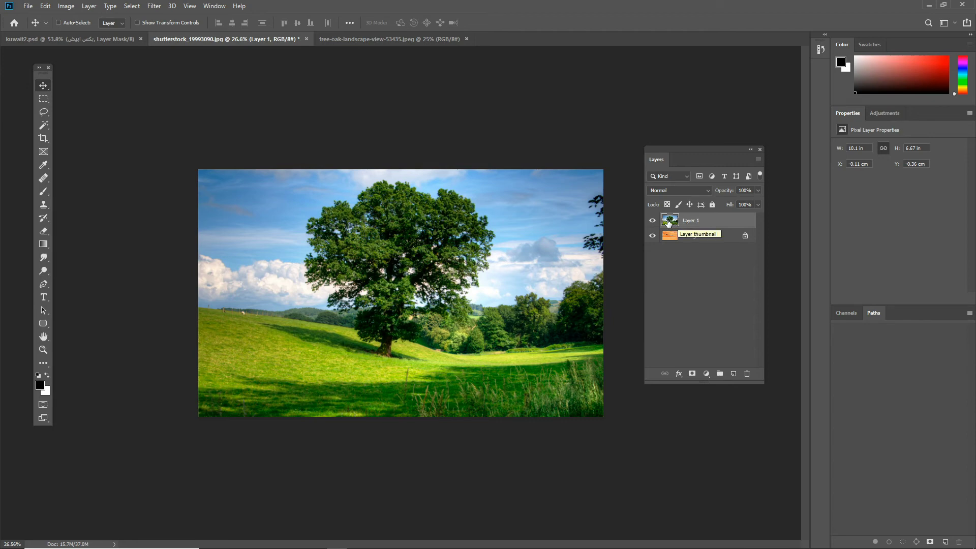
pyautogui.click(691, 374)
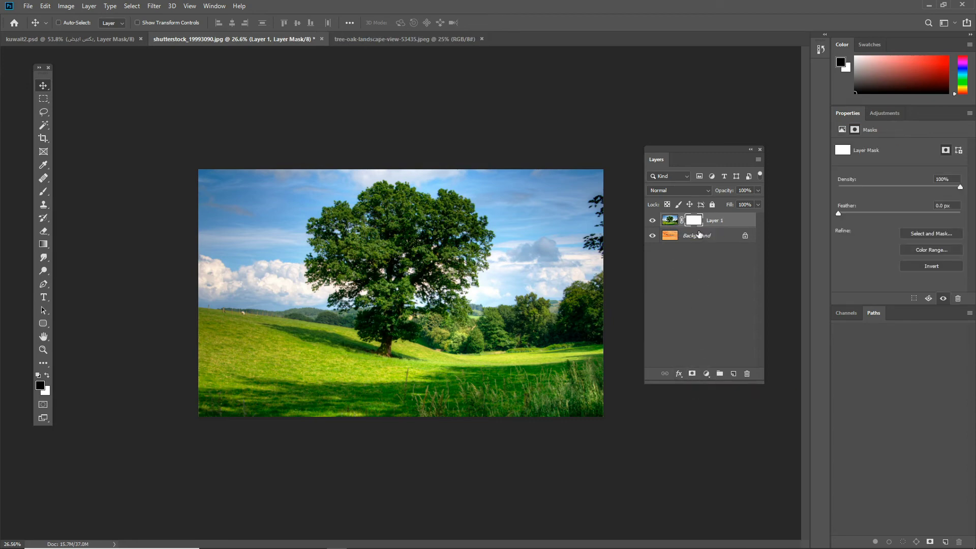
# Mask out the sky, tree and horizon with a soft 600 px black brush at 100% opacity, leaving the foreground grass
pyautogui.click(44, 191)
pyautogui.press(']')
pyautogui.press(']')
pyautogui.press(']')
pyautogui.press(']')
pyautogui.press(']')
pyautogui.press(']')
pyautogui.press(']')
pyautogui.press(']')
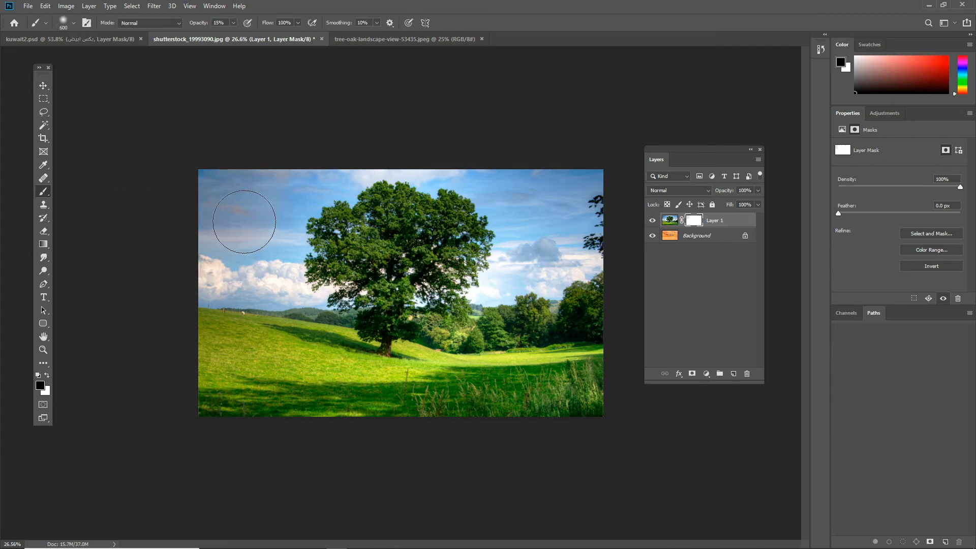
pyautogui.press('0')
pyautogui.press(']')
pyautogui.moveTo(279, 105)
pyautogui.mouseDown()
pyautogui.moveTo(142, 236)
pyautogui.moveTo(432, 203)
pyautogui.moveTo(239, 270)
pyautogui.moveTo(305, 277)
pyautogui.moveTo(271, 272)
pyautogui.mouseUp()
pyautogui.moveTo(407, 239)
pyautogui.mouseDown()
pyautogui.moveTo(483, 264)
pyautogui.moveTo(431, 258)
pyautogui.moveTo(548, 198)
pyautogui.moveTo(488, 178)
pyautogui.moveTo(509, 289)
pyautogui.moveTo(618, 227)
pyautogui.moveTo(335, 310)
pyautogui.moveTo(569, 300)
pyautogui.moveTo(356, 325)
pyautogui.moveTo(620, 289)
pyautogui.moveTo(299, 330)
pyautogui.moveTo(386, 340)
pyautogui.moveTo(187, 289)
pyautogui.moveTo(599, 294)
pyautogui.moveTo(585, 336)
pyautogui.moveTo(395, 315)
pyautogui.moveTo(366, 325)
pyautogui.moveTo(396, 315)
pyautogui.moveTo(356, 325)
pyautogui.moveTo(449, 317)
pyautogui.moveTo(281, 294)
pyautogui.moveTo(625, 320)
pyautogui.moveTo(625, 307)
pyautogui.moveTo(421, 277)
pyautogui.mouseUp()
pyautogui.moveTo(252, 289); pyautogui.dragTo(203, 305)
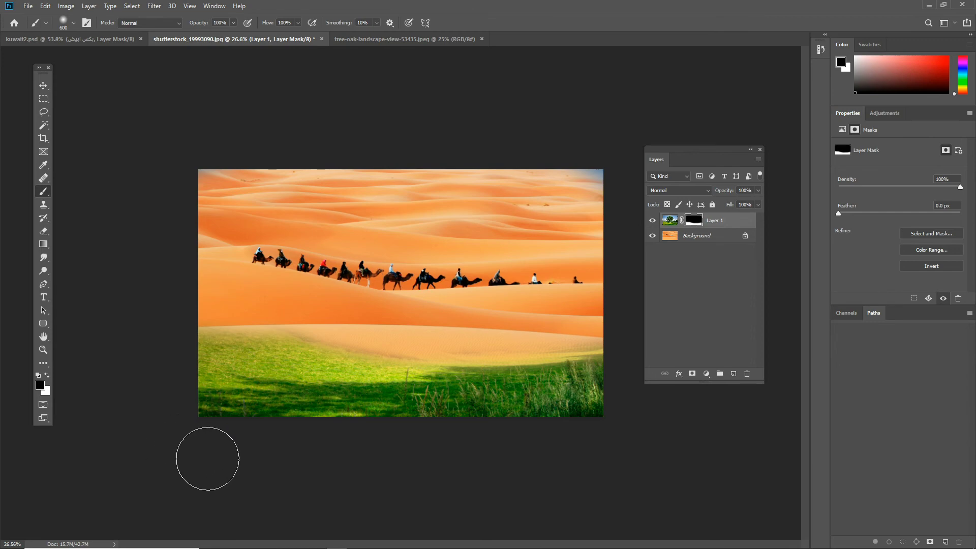
pyautogui.moveTo(590, 332)
pyautogui.mouseDown()
pyautogui.moveTo(465, 339)
pyautogui.moveTo(398, 318)
pyautogui.mouseUp()
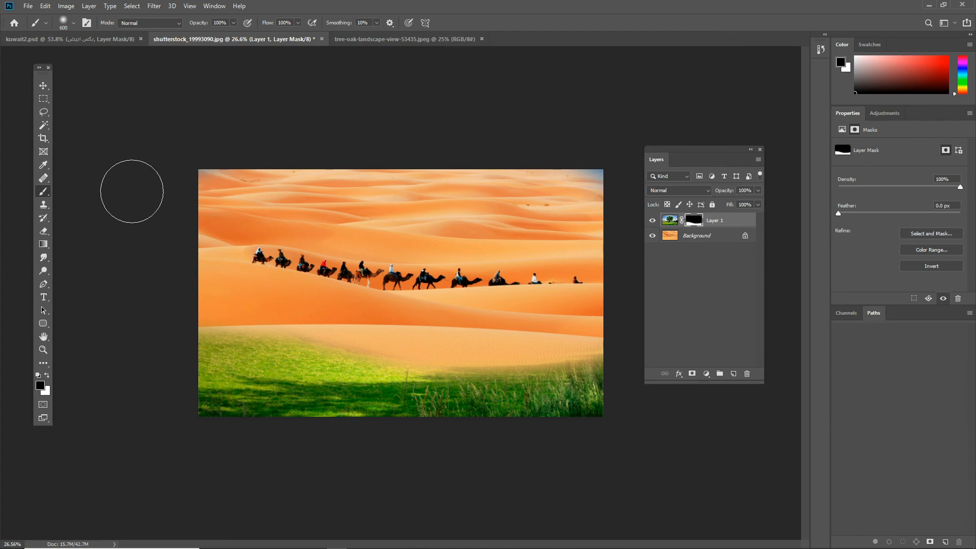
# Paint white on the mask to restore the upper edge of the grass, and reveal the oak tree using a smaller soft brush
pyautogui.click(47, 376)
pyautogui.moveTo(466, 442)
pyautogui.mouseDown()
pyautogui.moveTo(456, 405)
pyautogui.moveTo(466, 398)
pyautogui.moveTo(440, 385)
pyautogui.moveTo(287, 387)
pyautogui.moveTo(610, 387)
pyautogui.moveTo(406, 368)
pyautogui.moveTo(355, 375)
pyautogui.mouseUp()
pyautogui.press('[')
pyautogui.press('[')
pyautogui.press('[')
pyautogui.press('[')
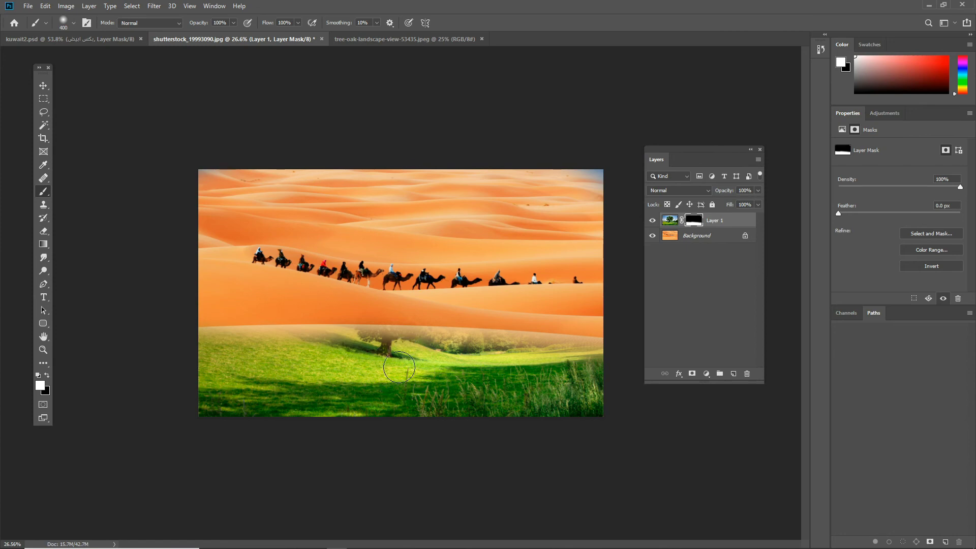
pyautogui.moveTo(392, 343)
pyautogui.mouseDown()
pyautogui.moveTo(384, 300)
pyautogui.moveTo(373, 330)
pyautogui.moveTo(367, 301)
pyautogui.moveTo(366, 327)
pyautogui.moveTo(362, 313)
pyautogui.moveTo(388, 306)
pyautogui.moveTo(392, 329)
pyautogui.moveTo(400, 303)
pyautogui.moveTo(401, 332)
pyautogui.moveTo(395, 289)
pyautogui.moveTo(378, 293)
pyautogui.moveTo(375, 311)
pyautogui.moveTo(364, 276)
pyautogui.moveTo(388, 271)
pyautogui.moveTo(392, 307)
pyautogui.moveTo(394, 271)
pyautogui.moveTo(404, 322)
pyautogui.moveTo(406, 286)
pyautogui.moveTo(409, 294)
pyautogui.moveTo(398, 332)
pyautogui.moveTo(408, 298)
pyautogui.moveTo(418, 336)
pyautogui.moveTo(407, 314)
pyautogui.moveTo(360, 328)
pyautogui.moveTo(395, 263)
pyautogui.moveTo(413, 268)
pyautogui.moveTo(409, 298)
pyautogui.moveTo(406, 261)
pyautogui.moveTo(384, 270)
pyautogui.moveTo(385, 246)
pyautogui.moveTo(367, 270)
pyautogui.moveTo(375, 253)
pyautogui.moveTo(365, 257)
pyautogui.moveTo(377, 245)
pyautogui.moveTo(404, 246)
pyautogui.moveTo(405, 270)
pyautogui.moveTo(413, 240)
pyautogui.moveTo(382, 246)
pyautogui.moveTo(353, 303)
pyautogui.moveTo(351, 235)
pyautogui.moveTo(348, 285)
pyautogui.moveTo(380, 227)
pyautogui.mouseUp()
pyautogui.press(']')
pyautogui.moveTo(372, 226)
pyautogui.mouseDown()
pyautogui.moveTo(427, 226)
pyautogui.moveTo(413, 297)
pyautogui.moveTo(424, 281)
pyautogui.moveTo(419, 323)
pyautogui.moveTo(430, 279)
pyautogui.moveTo(421, 316)
pyautogui.moveTo(433, 309)
pyautogui.moveTo(419, 331)
pyautogui.moveTo(433, 266)
pyautogui.moveTo(436, 307)
pyautogui.moveTo(442, 234)
pyautogui.moveTo(444, 319)
pyautogui.moveTo(446, 245)
pyautogui.moveTo(450, 314)
pyautogui.moveTo(396, 340)
pyautogui.moveTo(453, 299)
pyautogui.moveTo(376, 286)
pyautogui.moveTo(359, 316)
pyautogui.moveTo(338, 254)
pyautogui.moveTo(360, 322)
pyautogui.moveTo(326, 234)
pyautogui.moveTo(359, 300)
pyautogui.moveTo(349, 283)
pyautogui.moveTo(376, 221)
pyautogui.moveTo(404, 228)
pyautogui.moveTo(343, 228)
pyautogui.moveTo(358, 211)
pyautogui.moveTo(429, 243)
pyautogui.moveTo(434, 269)
pyautogui.moveTo(427, 218)
pyautogui.moveTo(377, 222)
pyautogui.moveTo(438, 244)
pyautogui.moveTo(422, 210)
pyautogui.moveTo(352, 206)
pyautogui.moveTo(419, 222)
pyautogui.moveTo(396, 216)
pyautogui.moveTo(375, 228)
pyautogui.moveTo(455, 268)
pyautogui.moveTo(455, 306)
pyautogui.moveTo(454, 240)
pyautogui.moveTo(460, 285)
pyautogui.moveTo(397, 304)
pyautogui.moveTo(460, 236)
pyautogui.moveTo(419, 205)
pyautogui.moveTo(377, 203)
pyautogui.moveTo(362, 273)
pyautogui.moveTo(401, 295)
pyautogui.moveTo(437, 303)
pyautogui.mouseUp()
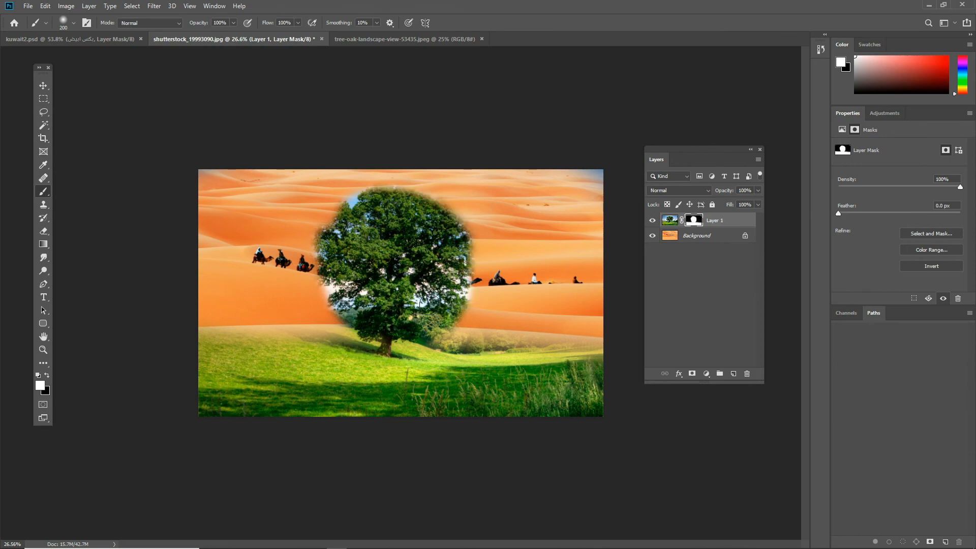
pyautogui.hotkey('ctrl', 'space')
pyautogui.moveTo(399, 293); pyautogui.dragTo(430, 310)
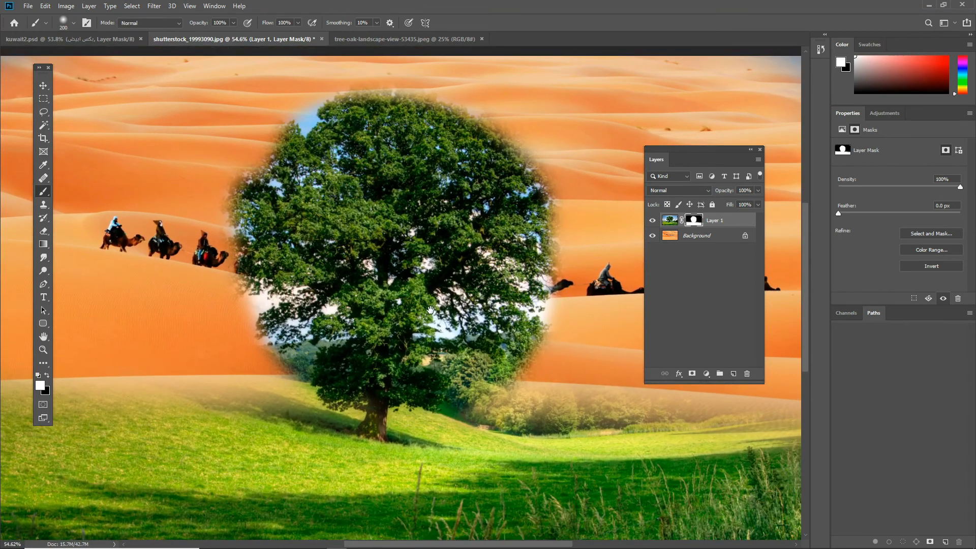
# Finish revealing the oak's left edge, and select the remaining sky patches around the crown on the layer image with the Magic Wand
pyautogui.moveTo(277, 305); pyautogui.dragTo(251, 305)
pyautogui.moveTo(305, 109)
pyautogui.mouseDown()
pyautogui.moveTo(257, 202)
pyautogui.moveTo(254, 183)
pyautogui.moveTo(269, 213)
pyautogui.mouseUp()
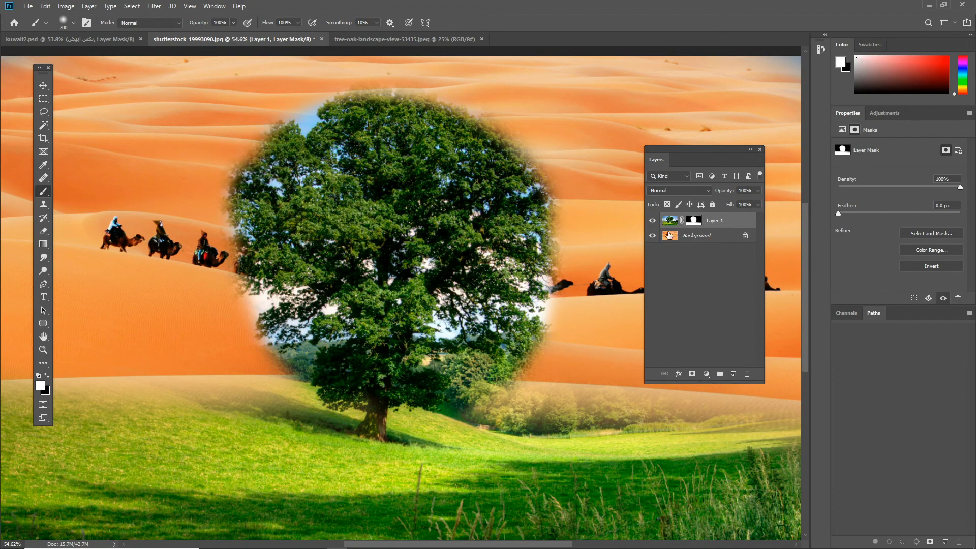
pyautogui.click(670, 220)
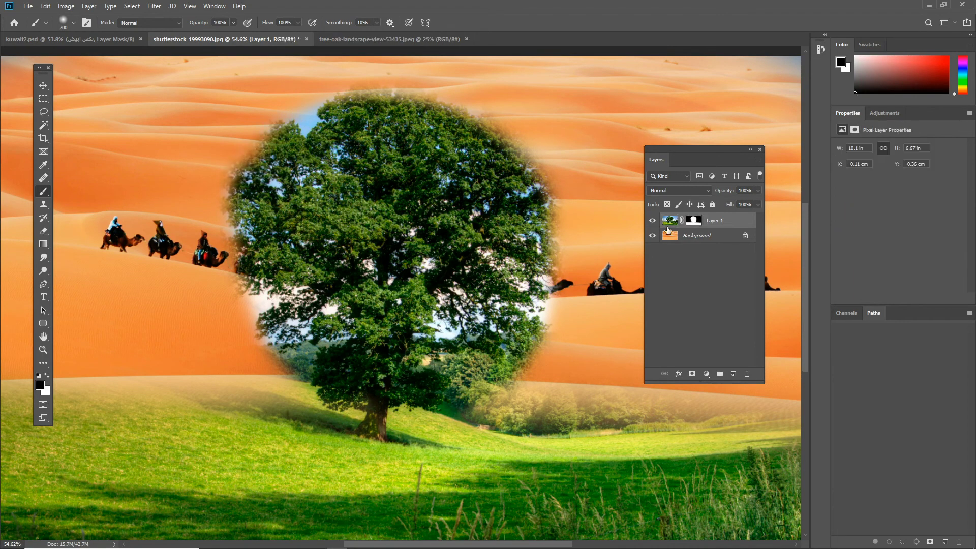
pyautogui.click(42, 126)
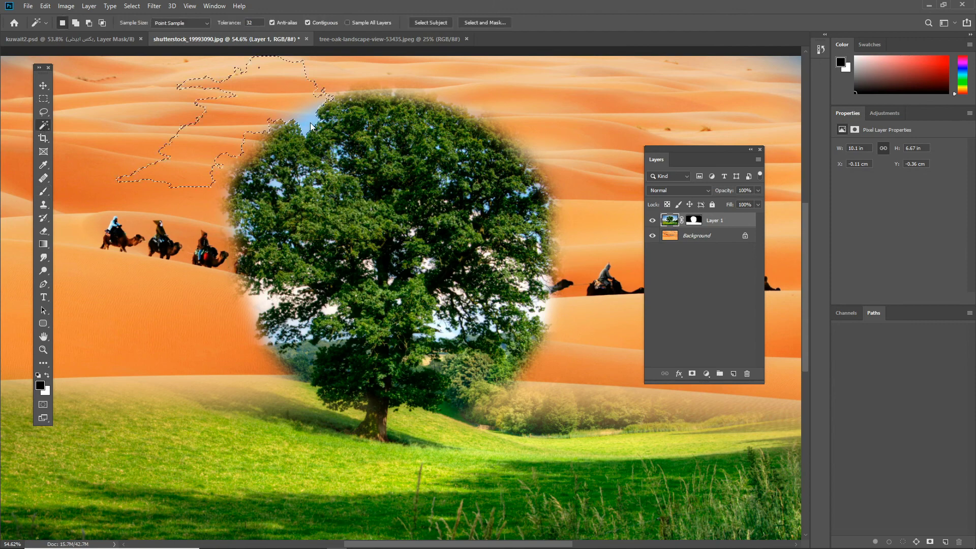
pyautogui.press('shift')
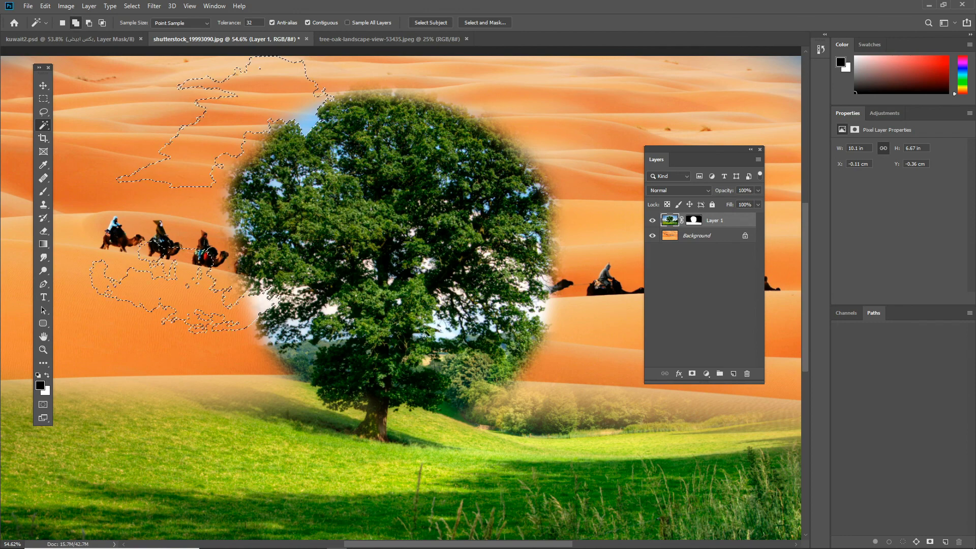
pyautogui.click(538, 317)
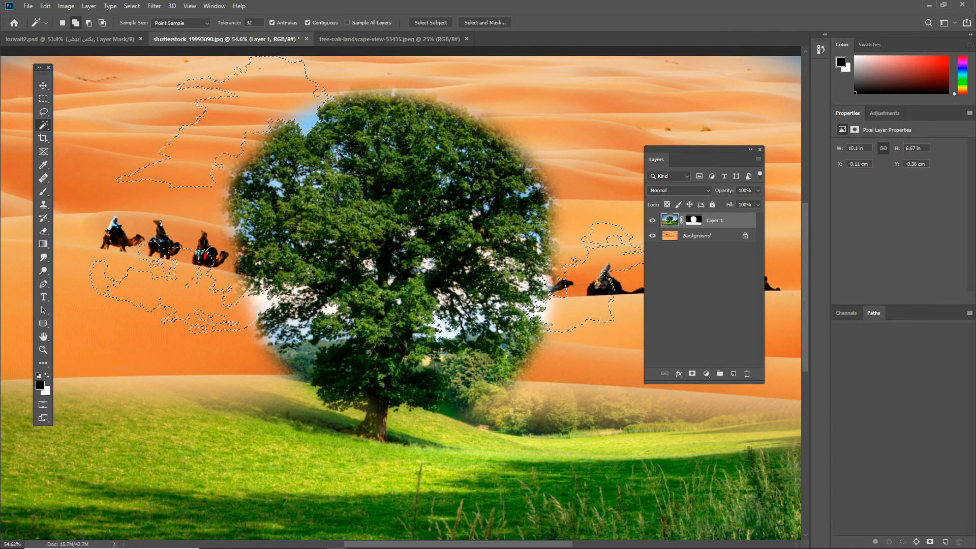
# Fill the selected sky patches with black on Layer 1's mask to hide them, and clear the selection
pyautogui.click(696, 224)
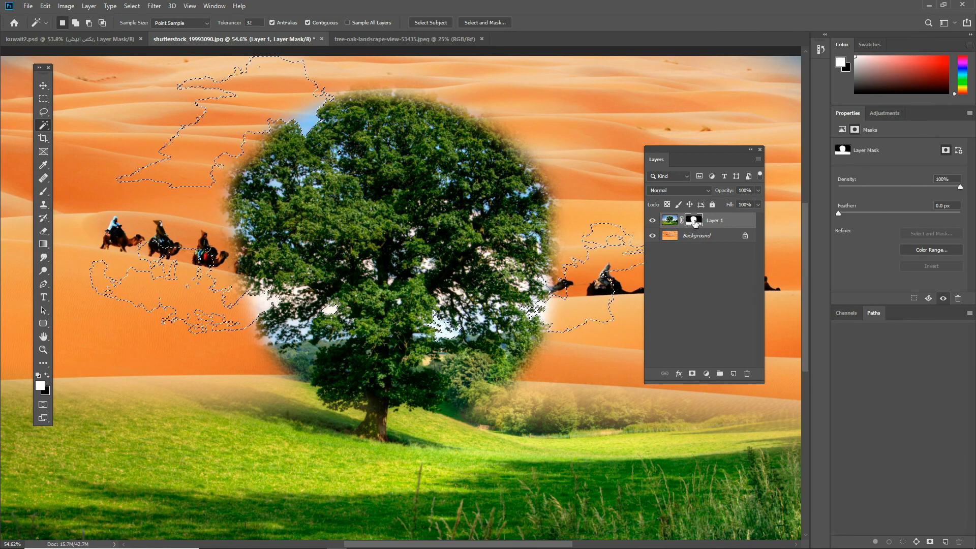
pyautogui.click(46, 375)
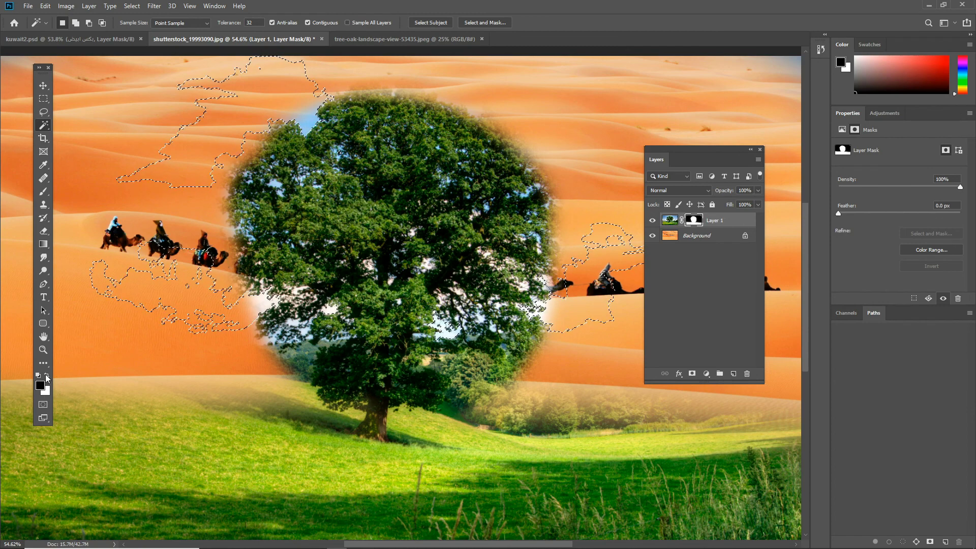
pyautogui.click(45, 6)
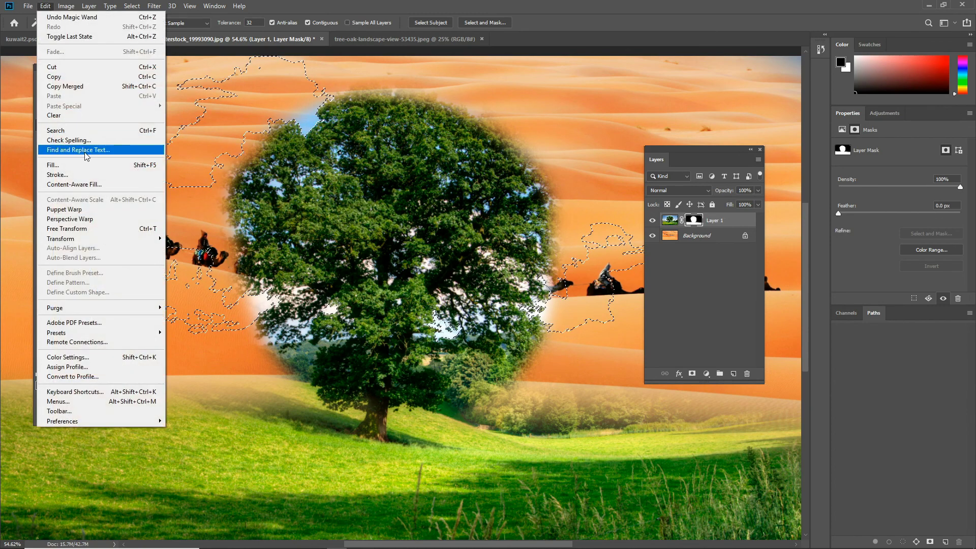
pyautogui.click(75, 164)
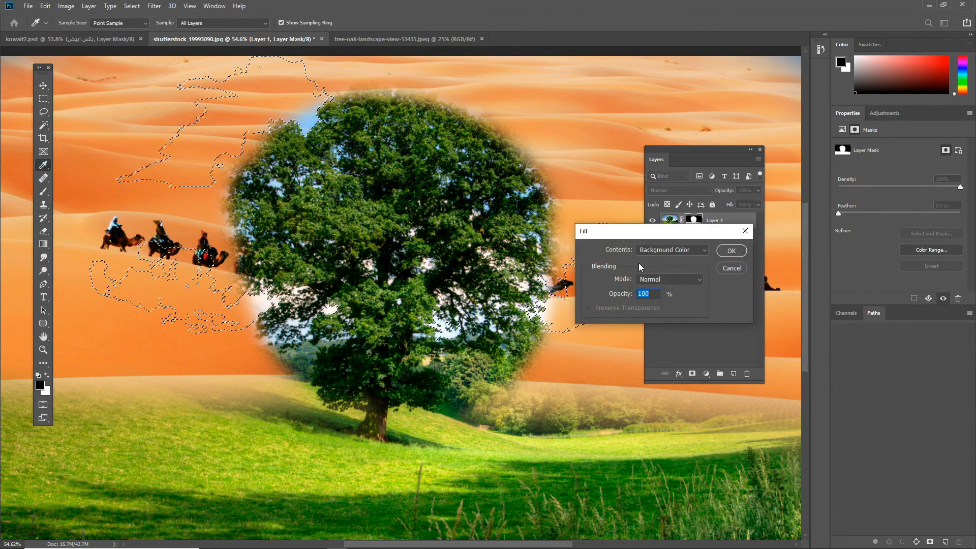
pyautogui.click(675, 251)
pyautogui.click(679, 256)
pyautogui.click(725, 252)
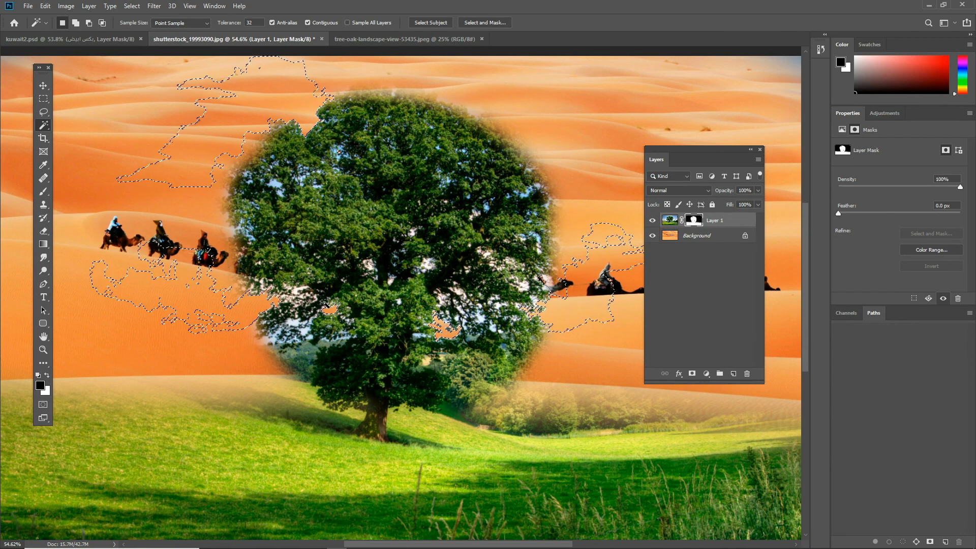
pyautogui.hotkey('ctrl', 'd')
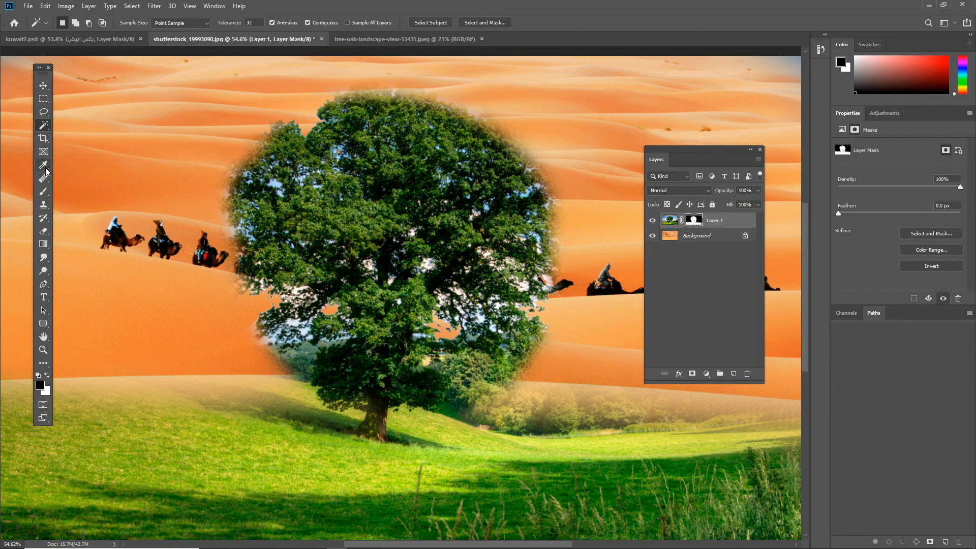
# Paint black on the mask with a 90 px brush to hide the background beneath the oak's left side
pyautogui.click(43, 191)
pyautogui.press('[')
pyautogui.press('[')
pyautogui.press('[')
pyautogui.press('[')
pyautogui.moveTo(281, 353)
pyautogui.mouseDown()
pyautogui.moveTo(316, 362)
pyautogui.moveTo(256, 353)
pyautogui.moveTo(296, 381)
pyautogui.moveTo(310, 376)
pyautogui.moveTo(305, 386)
pyautogui.moveTo(306, 353)
pyautogui.moveTo(274, 360)
pyautogui.moveTo(305, 358)
pyautogui.moveTo(245, 337)
pyautogui.moveTo(247, 319)
pyautogui.moveTo(295, 335)
pyautogui.moveTo(240, 313)
pyautogui.moveTo(233, 293)
pyautogui.mouseUp()
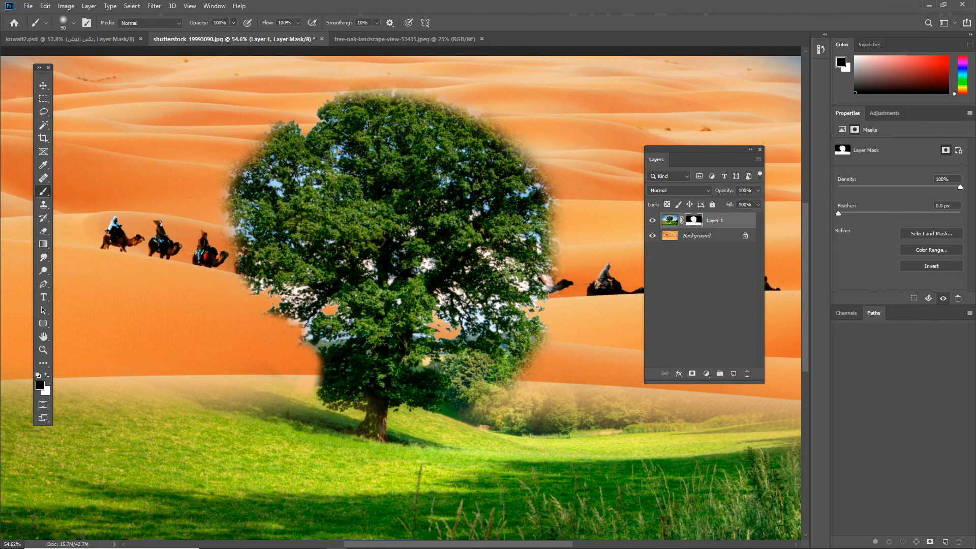
# Paint white on the mask with a 150 px brush to restore the meadow's upper edge and the hedge row
pyautogui.scroll(-3, 474, 354)
pyautogui.scroll(2, 474, 354)
pyautogui.moveTo(448, 382); pyautogui.dragTo(409, 370)
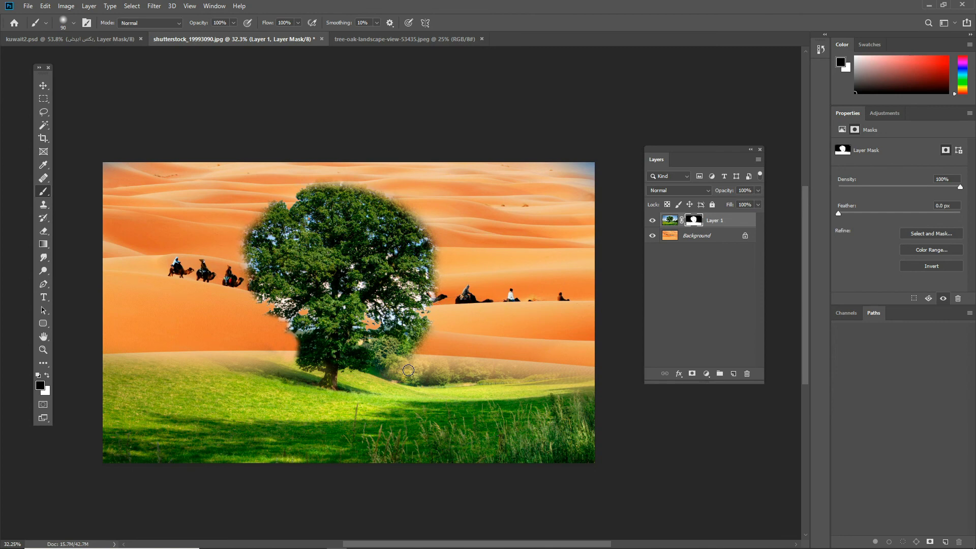
pyautogui.moveTo(553, 375)
pyautogui.mouseDown()
pyautogui.moveTo(501, 376)
pyautogui.moveTo(539, 386)
pyautogui.mouseUp()
pyautogui.press('x')
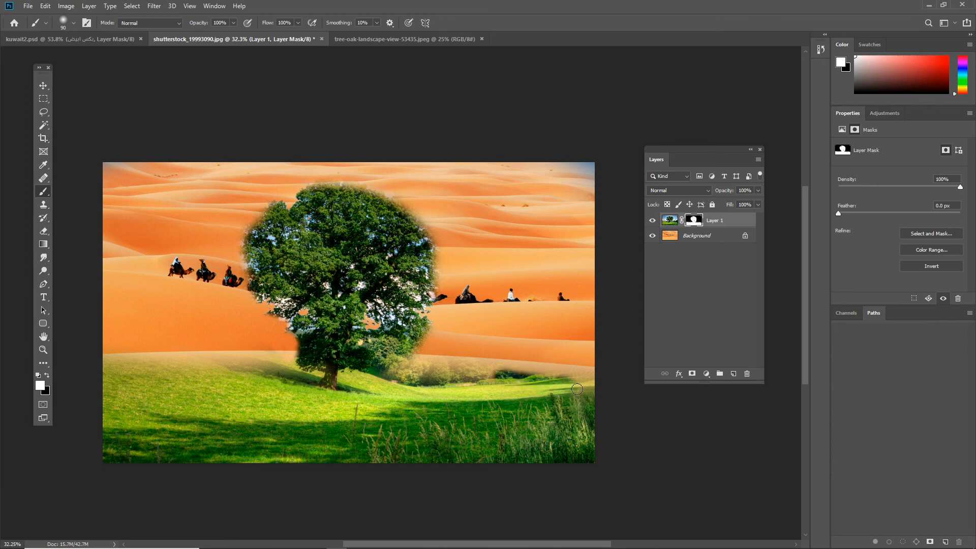
pyautogui.press(']')
pyautogui.press(']')
pyautogui.press(']')
pyautogui.moveTo(584, 384)
pyautogui.mouseDown()
pyautogui.moveTo(592, 379)
pyautogui.moveTo(417, 371)
pyautogui.moveTo(309, 394)
pyautogui.moveTo(289, 366)
pyautogui.moveTo(254, 359)
pyautogui.moveTo(117, 366)
pyautogui.moveTo(223, 368)
pyautogui.moveTo(138, 377)
pyautogui.mouseUp()
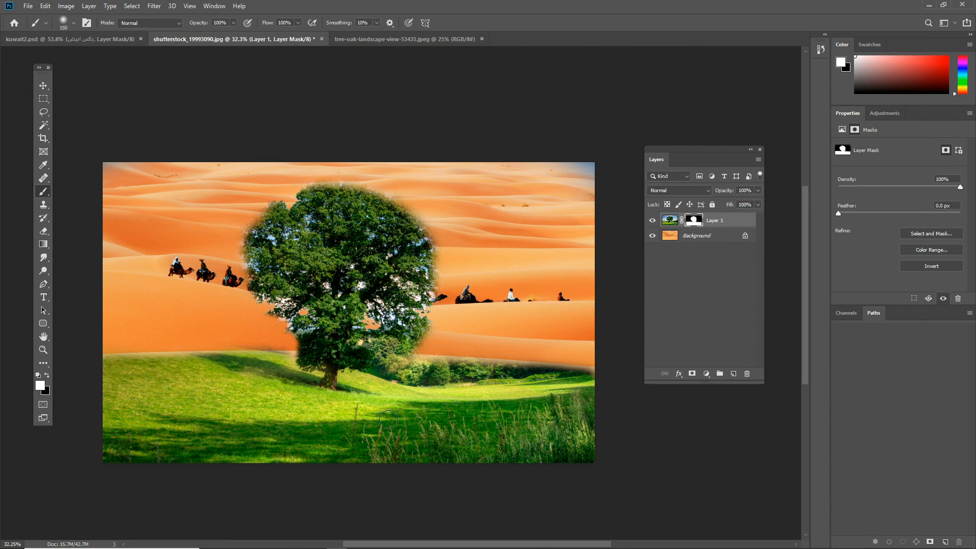
pyautogui.moveTo(570, 157)
pyautogui.mouseDown()
pyautogui.moveTo(612, 202)
pyautogui.moveTo(596, 165)
pyautogui.moveTo(550, 178)
pyautogui.moveTo(586, 181)
pyautogui.moveTo(570, 196)
pyautogui.moveTo(583, 198)
pyautogui.moveTo(585, 239)
pyautogui.moveTo(536, 155)
pyautogui.moveTo(557, 223)
pyautogui.moveTo(593, 240)
pyautogui.mouseUp()
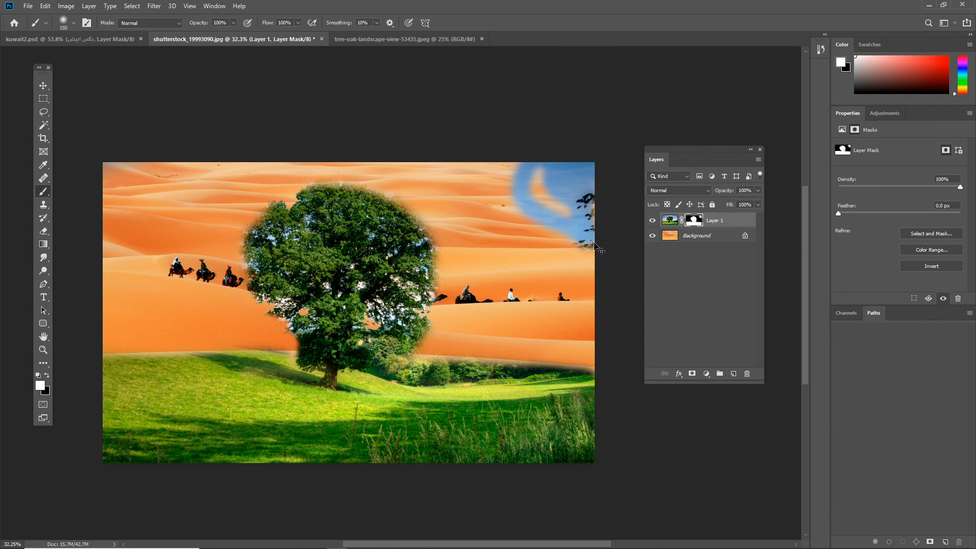
pyautogui.hotkey('ctrl', 'z')
pyautogui.moveTo(584, 167)
pyautogui.mouseDown()
pyautogui.moveTo(515, 219)
pyautogui.moveTo(552, 227)
pyautogui.mouseUp()
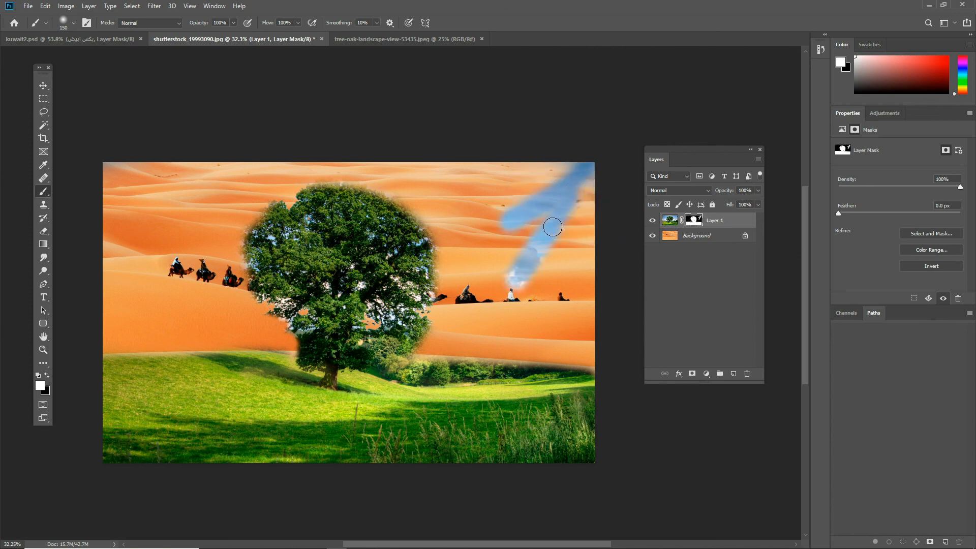
pyautogui.hotkey('ctrl', 'z')
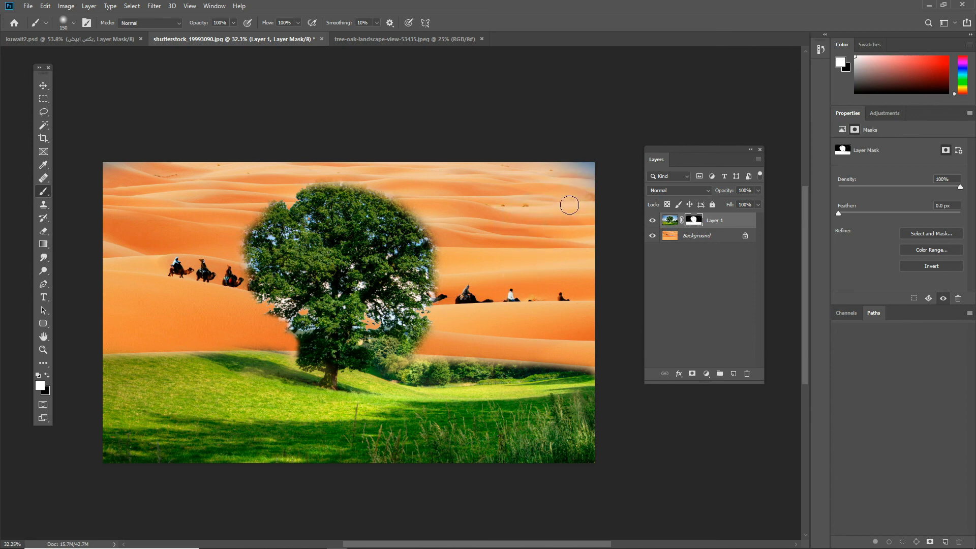
# Paint black on the mask over the photo's upper-right corner to hide the leftover sky
pyautogui.press('x')
pyautogui.moveTo(552, 168)
pyautogui.mouseDown()
pyautogui.moveTo(587, 162)
pyautogui.moveTo(585, 203)
pyautogui.mouseUp()
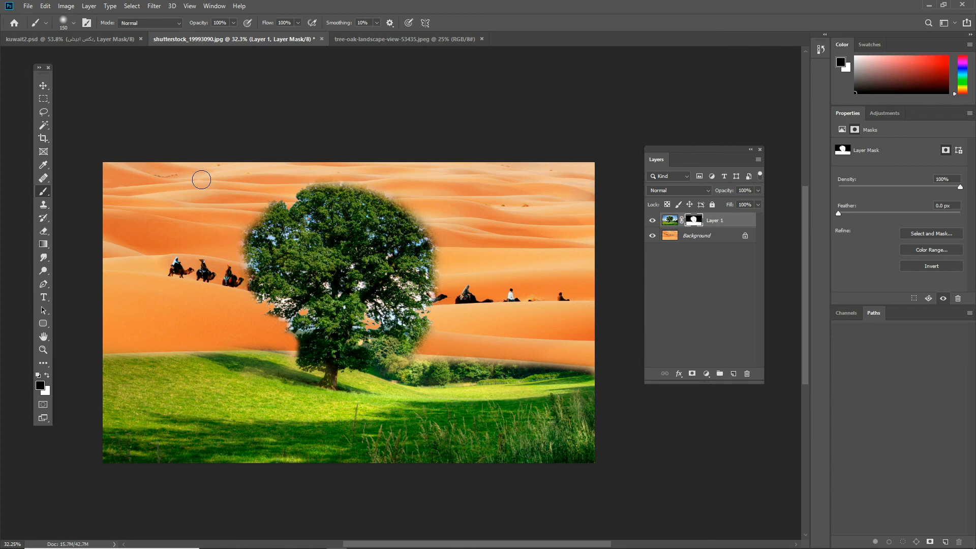
# Create a 210 x 297 mm document at 100 ppi and fill it from top to bottom with a white-to-blue linear gradient
pyautogui.hotkey('ctrl', 'n')
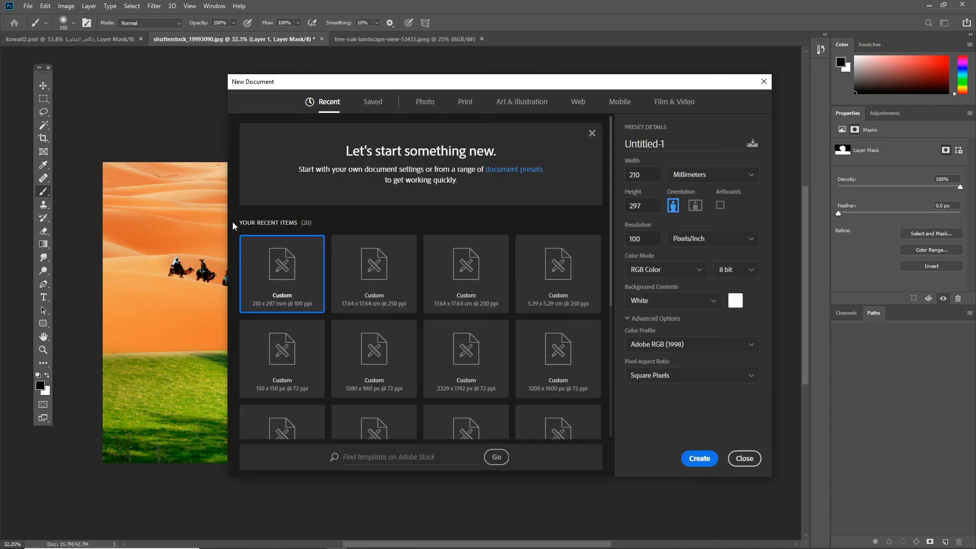
pyautogui.doubleClick(293, 273)
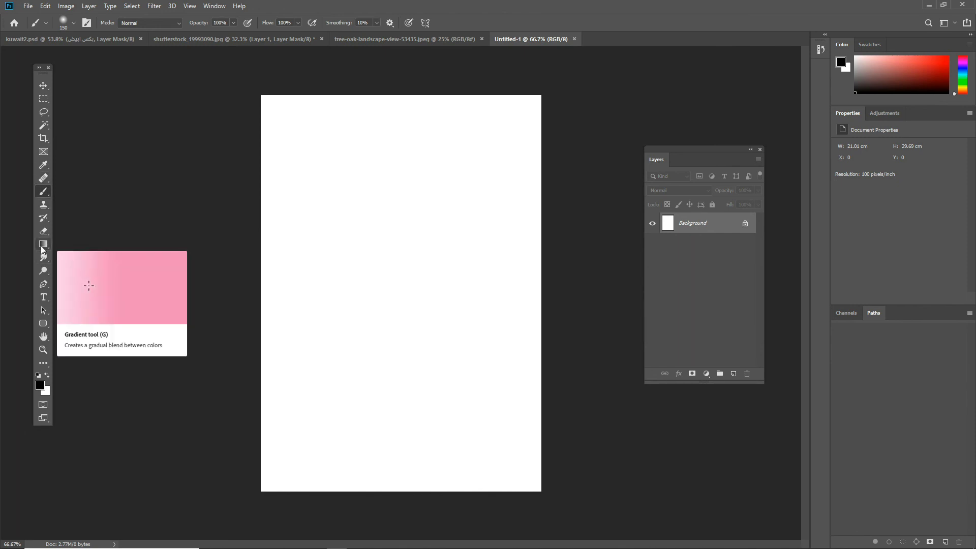
pyautogui.press('g')
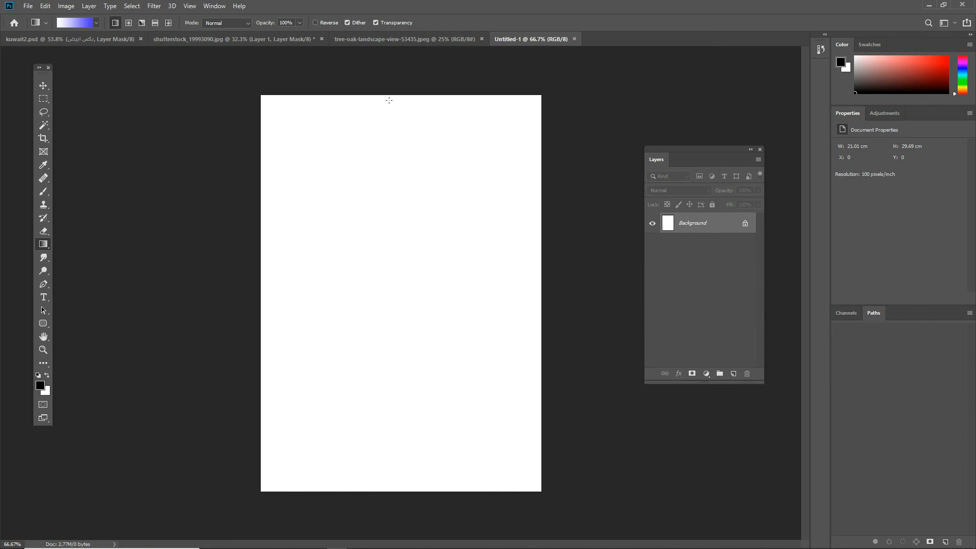
pyautogui.moveTo(379, 148); pyautogui.dragTo(386, 489)
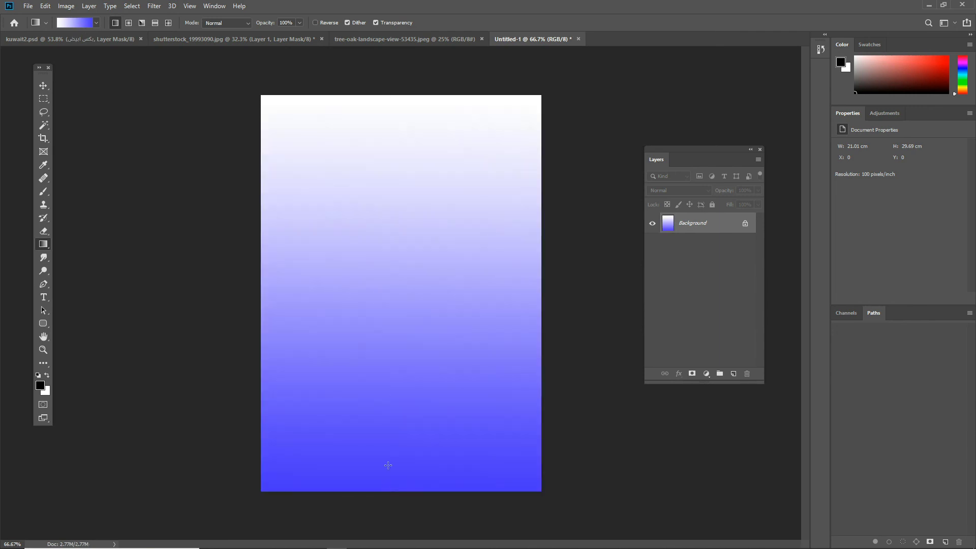
# Fill the canvas from top to bottom with the Orange, Yellow, Orange gradient preset
pyautogui.click(96, 23)
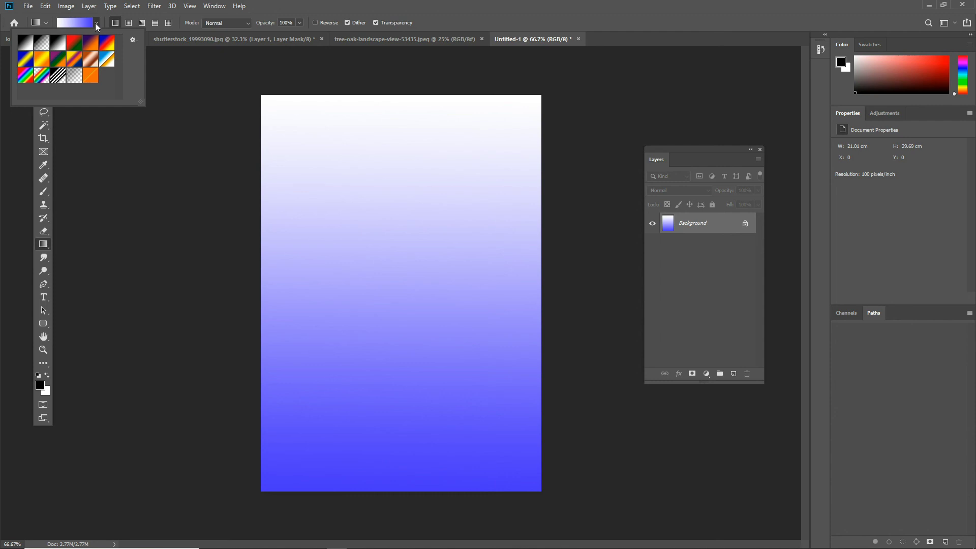
pyautogui.click(42, 61)
pyautogui.moveTo(406, 94); pyautogui.dragTo(406, 490)
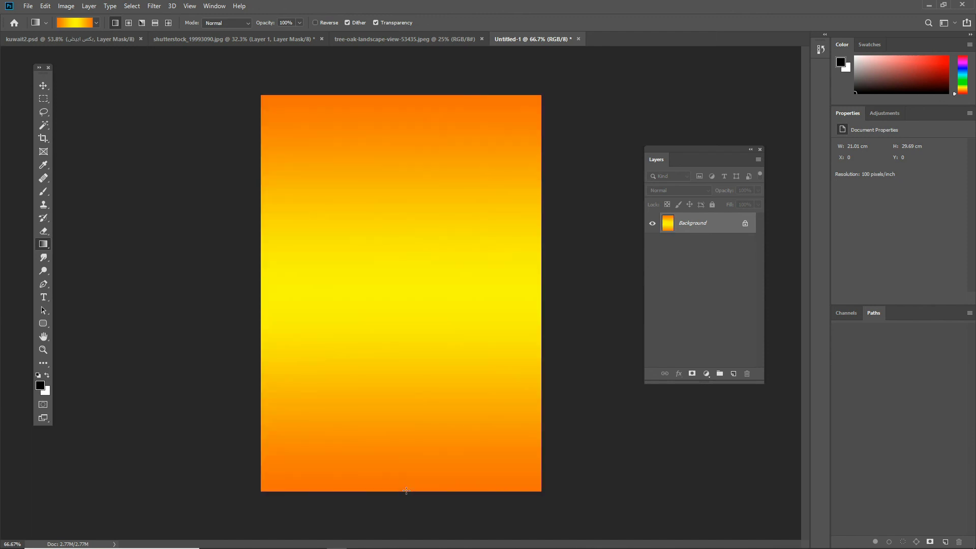
# Edit the current gradient and change its middle color stop at 50% to bright blue
pyautogui.click(77, 27)
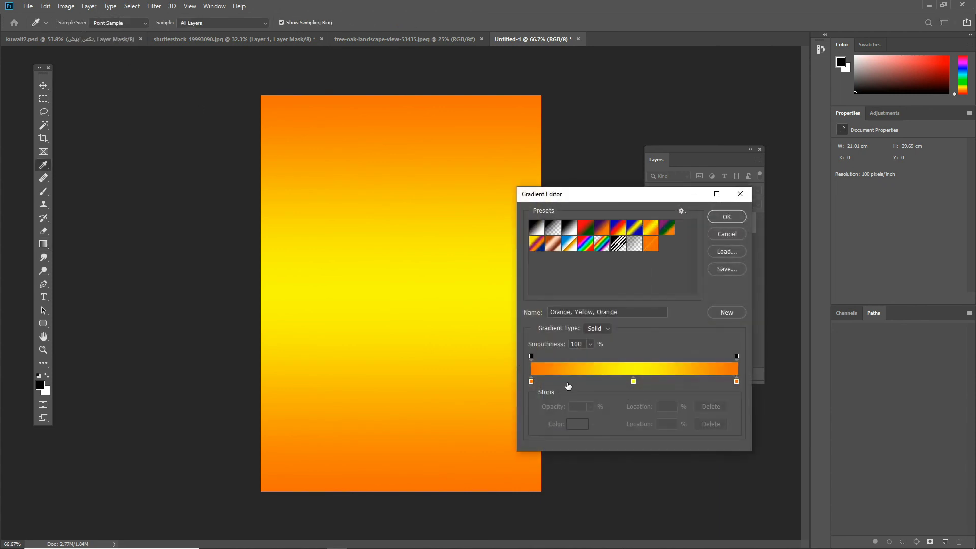
pyautogui.click(633, 382)
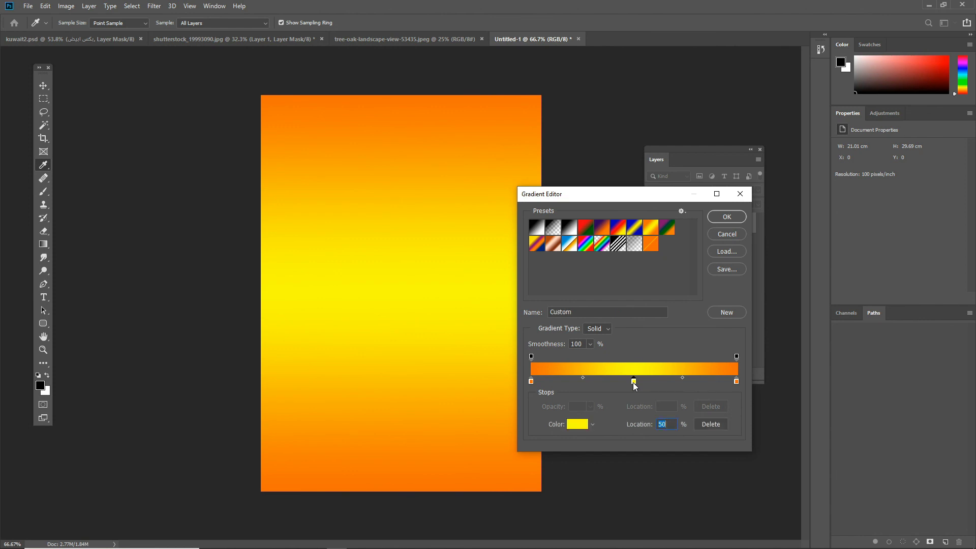
pyautogui.click(577, 424)
pyautogui.moveTo(572, 226)
pyautogui.mouseDown()
pyautogui.moveTo(564, 201)
pyautogui.moveTo(574, 209)
pyautogui.mouseUp()
pyautogui.write('1e63e2')
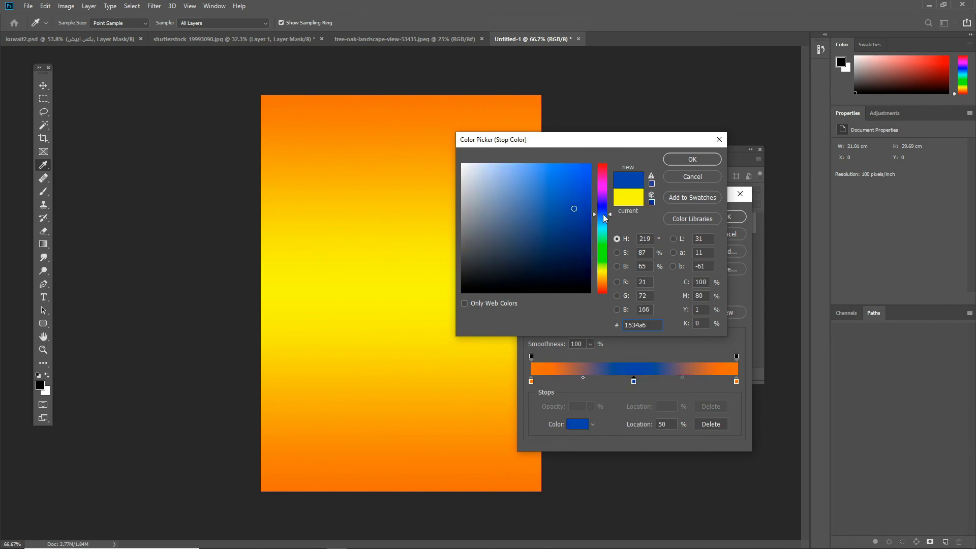
pyautogui.click(674, 161)
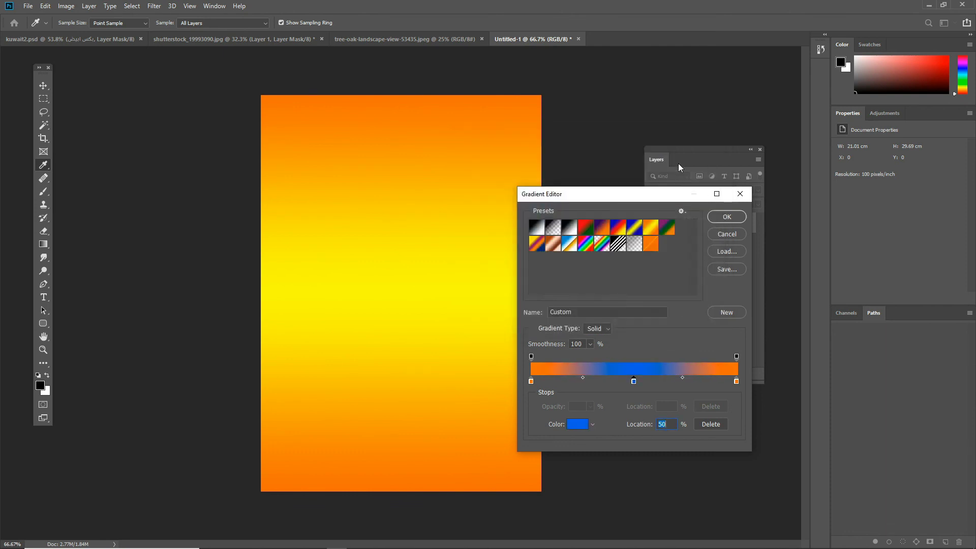
# Change the gradient's end color stop at 100% to green 00ff12
pyautogui.click(736, 381)
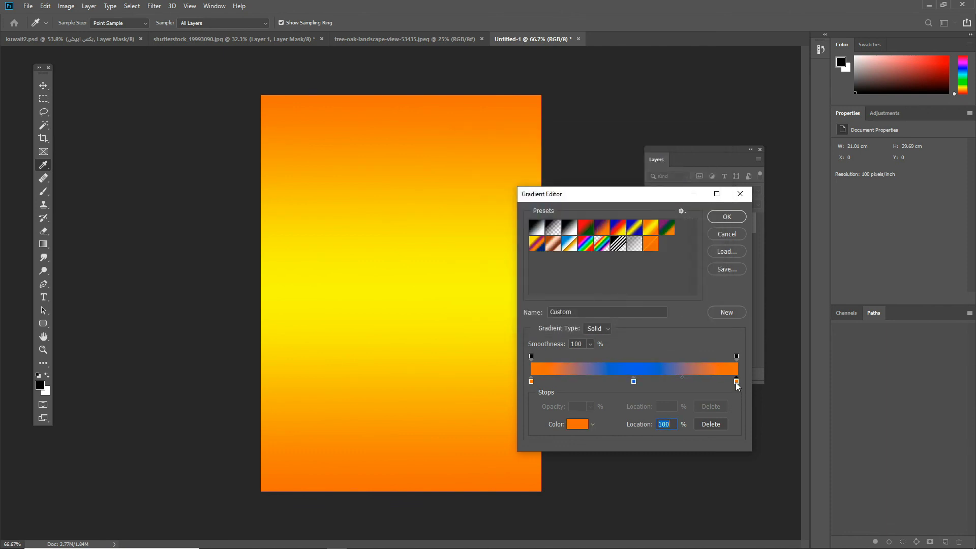
pyautogui.click(576, 424)
pyautogui.moveTo(606, 213); pyautogui.dragTo(605, 248)
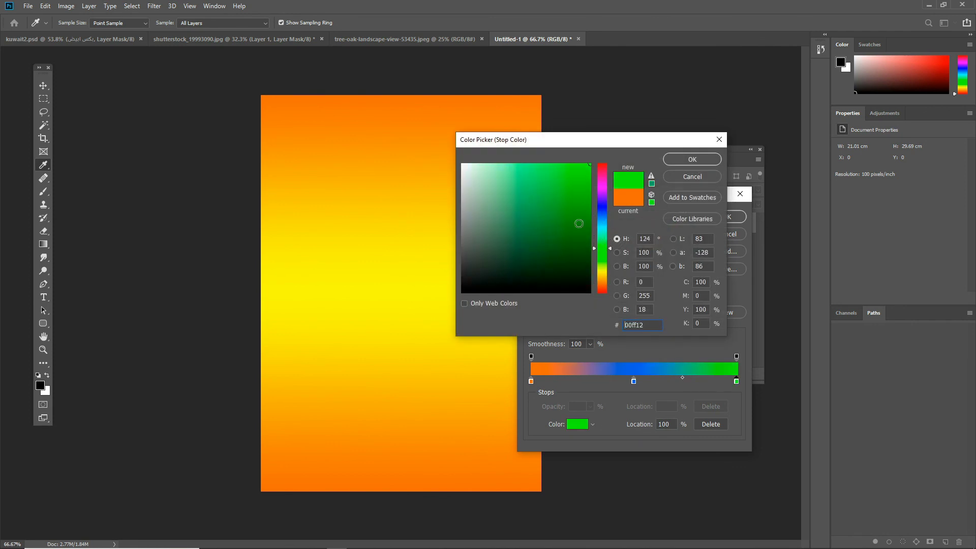
pyautogui.click(704, 161)
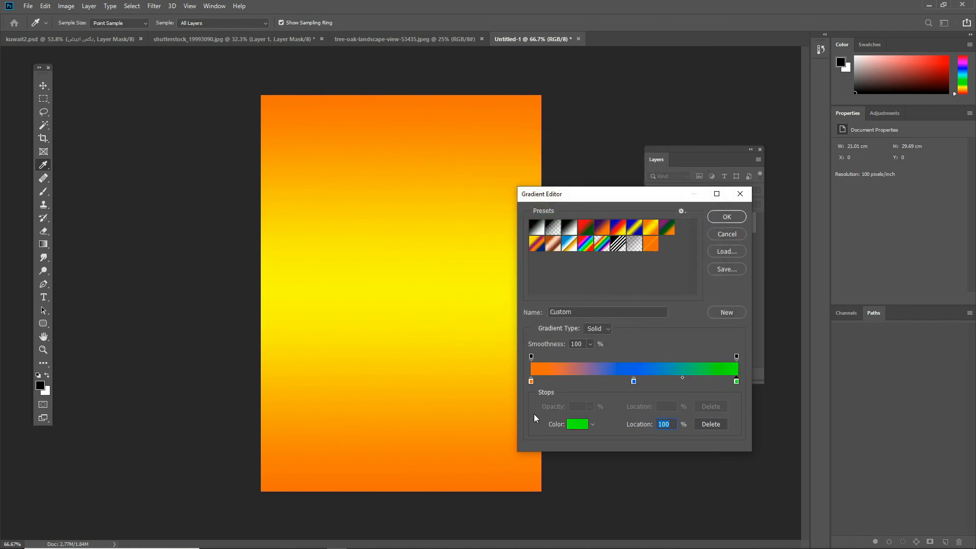
# Change the gradient's start color stop at 0% to bright magenta and accept the edited gradient
pyautogui.click(531, 381)
pyautogui.click(576, 424)
pyautogui.click(567, 193)
pyautogui.moveTo(597, 212); pyautogui.dragTo(599, 185)
pyautogui.click(590, 164)
pyautogui.click(681, 160)
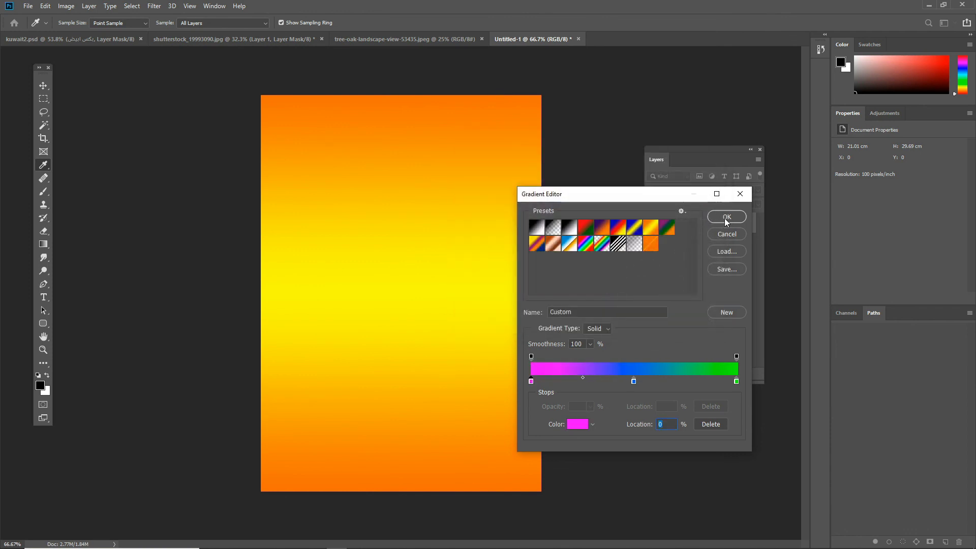
pyautogui.click(726, 222)
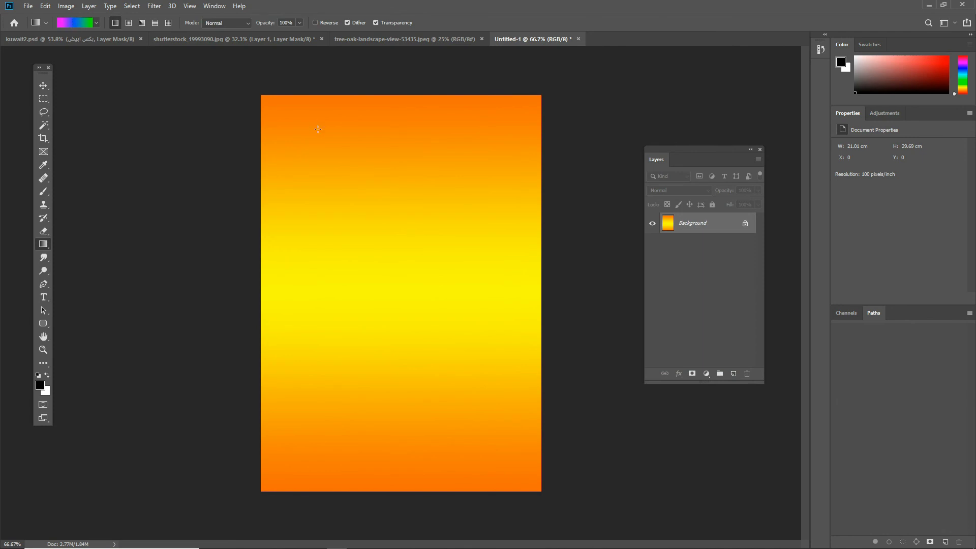
# Redraw the magenta-blue-green linear gradient across the canvas in different directions and lengths, ending with a long, slightly slanted downward blend
pyautogui.moveTo(397, 95); pyautogui.dragTo(398, 490)
pyautogui.moveTo(532, 285); pyautogui.dragTo(244, 288)
pyautogui.moveTo(395, 233); pyautogui.dragTo(397, 318)
pyautogui.moveTo(387, 280); pyautogui.dragTo(386, 356)
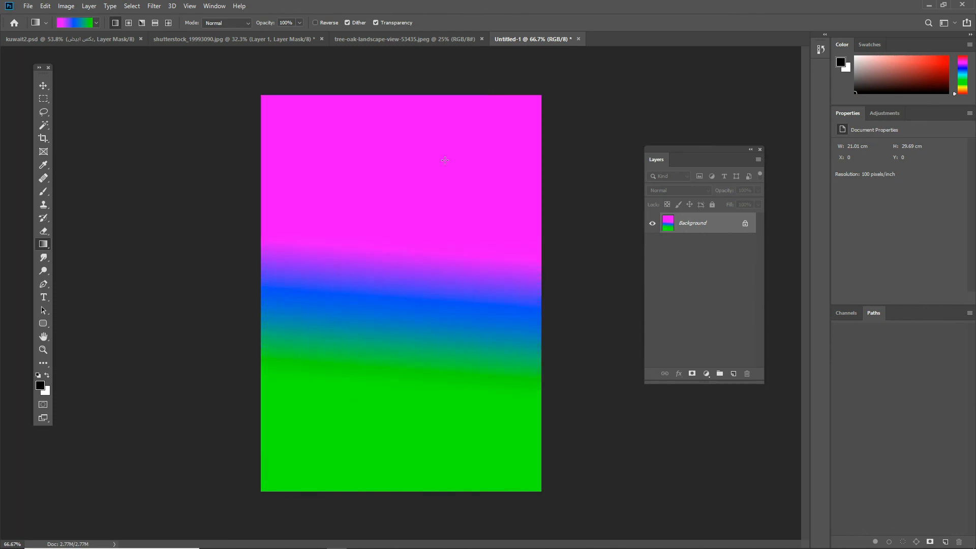
pyautogui.moveTo(445, 142); pyautogui.dragTo(421, 396)
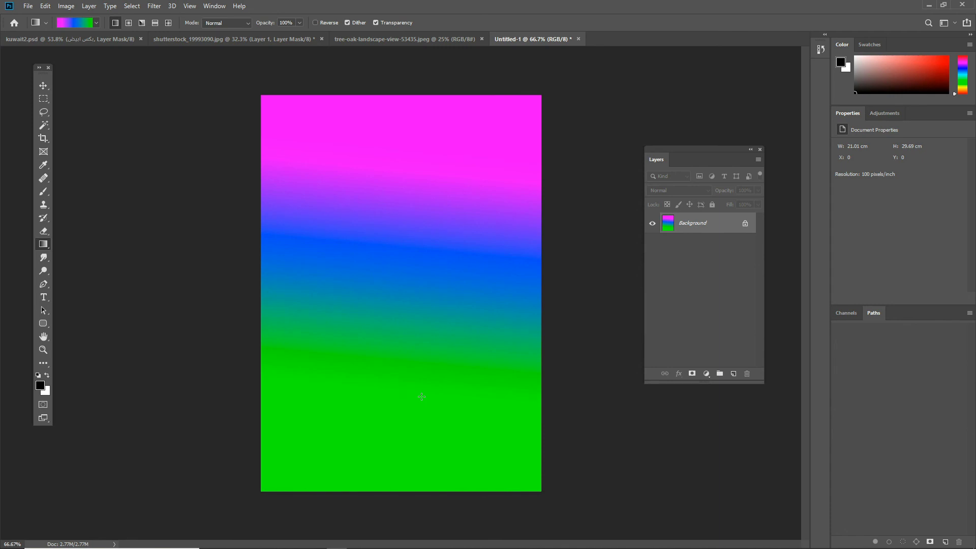